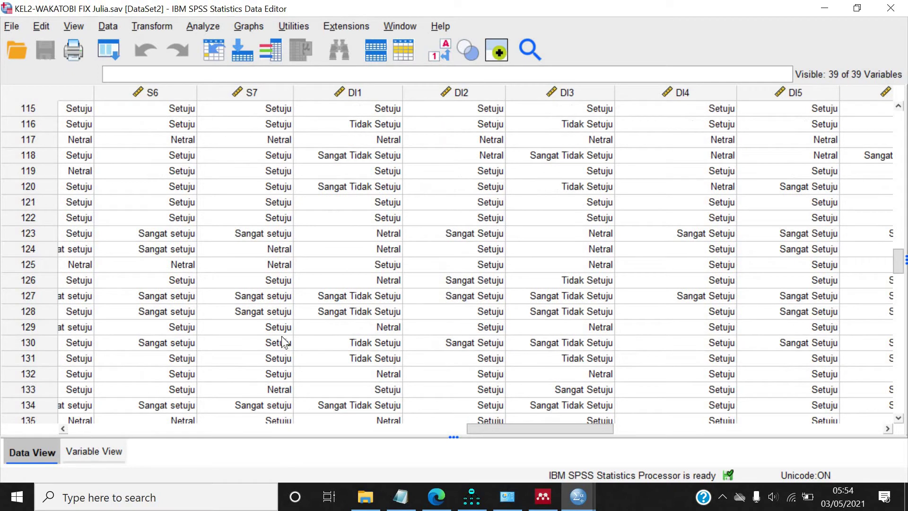
# - Examine the last data rows and the variable definitions from the A items to the demographics, including the type settings of S3
pyautogui.scroll(-5, 282, 336)
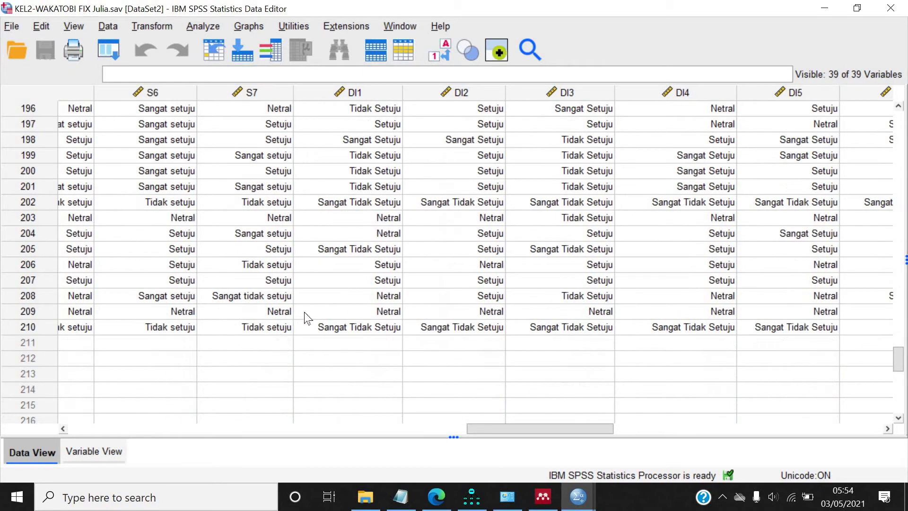
pyautogui.click(434, 56)
pyautogui.click(434, 55)
pyautogui.moveTo(528, 430); pyautogui.dragTo(397, 418)
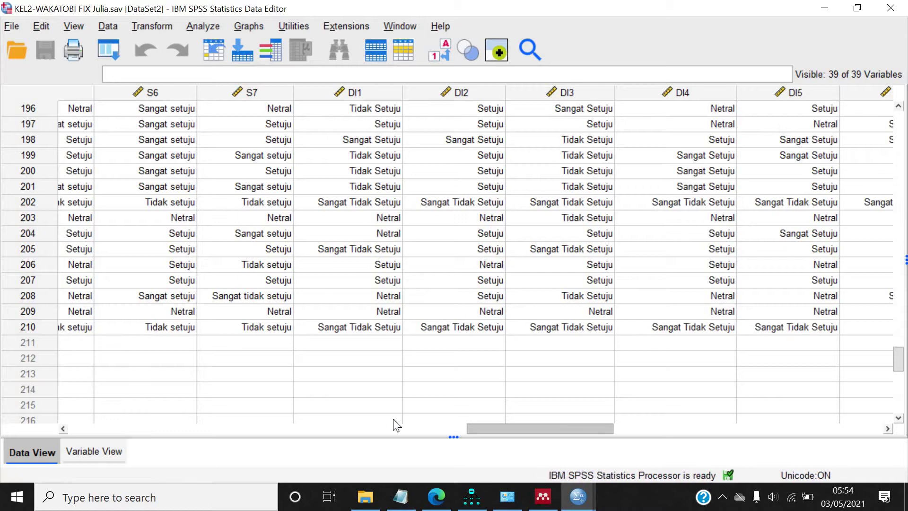
pyautogui.click(97, 451)
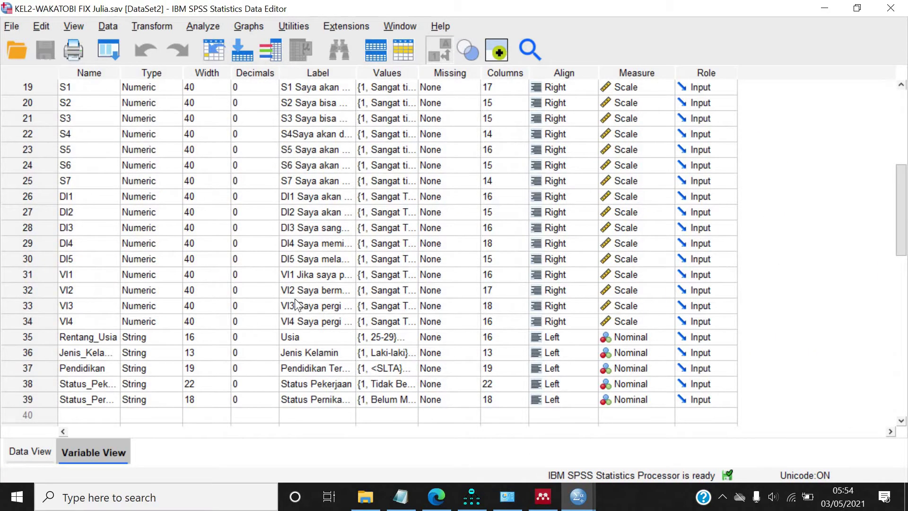
pyautogui.scroll(3, 161, 268)
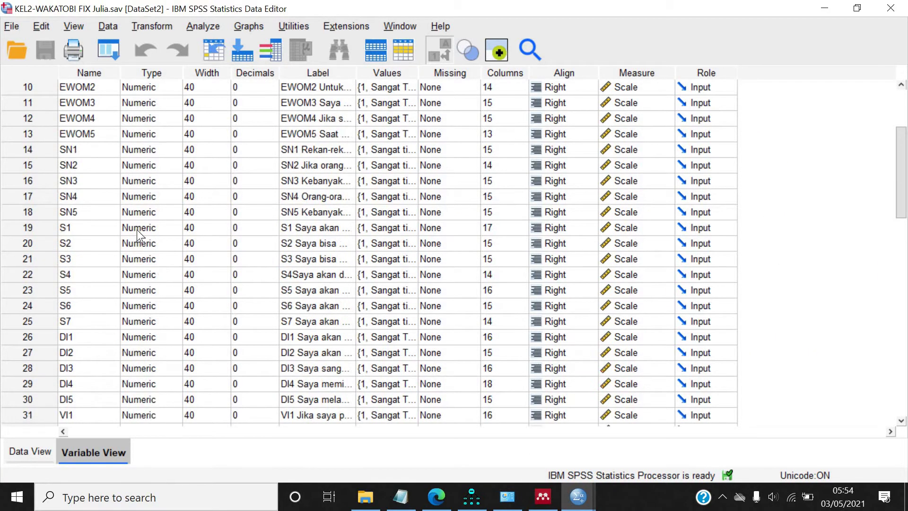
pyautogui.scroll(2, 140, 154)
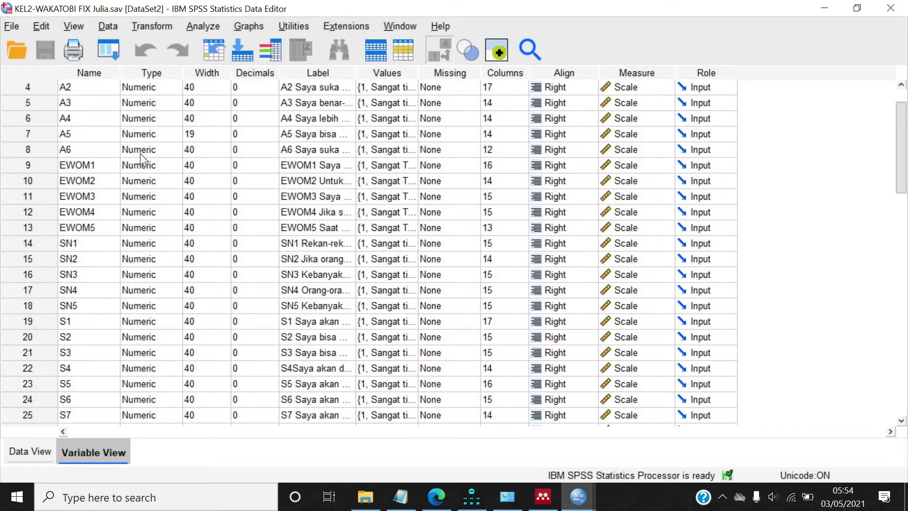
pyautogui.scroll(1, 139, 157)
pyautogui.scroll(-4, 140, 153)
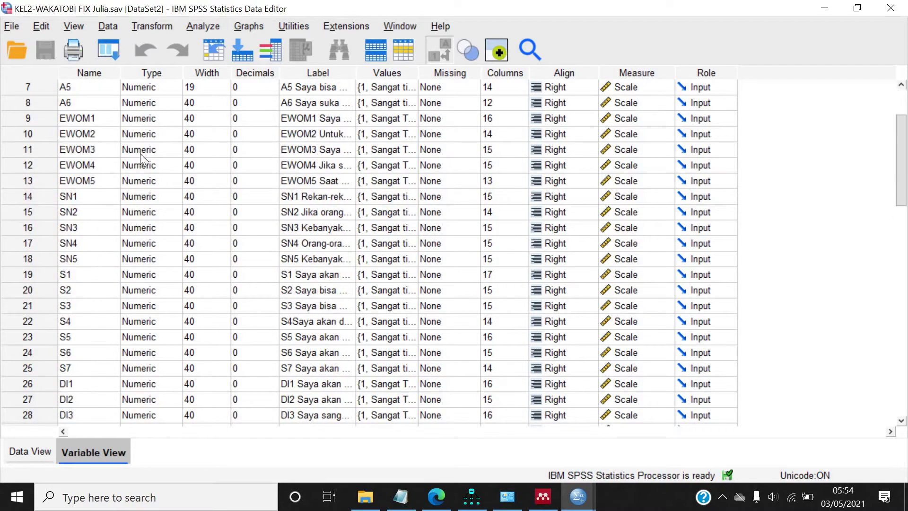
pyautogui.scroll(-2, 140, 154)
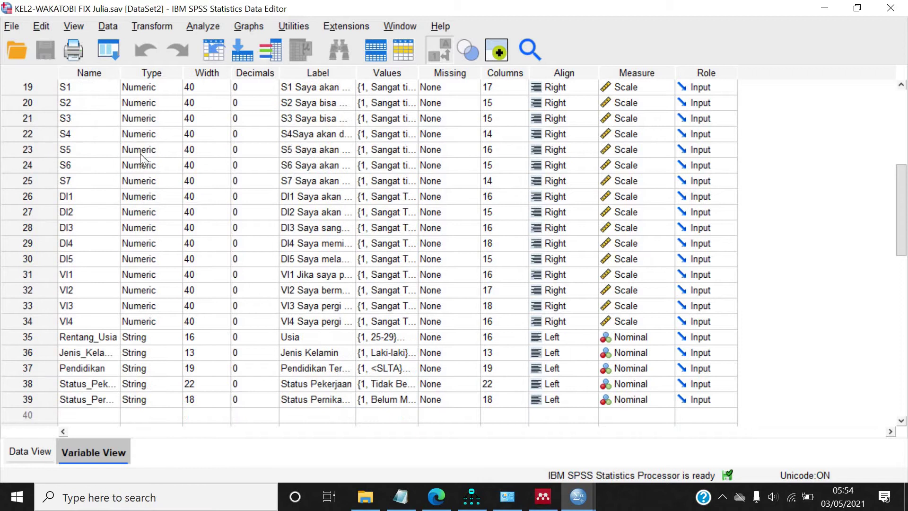
pyautogui.scroll(2, 140, 153)
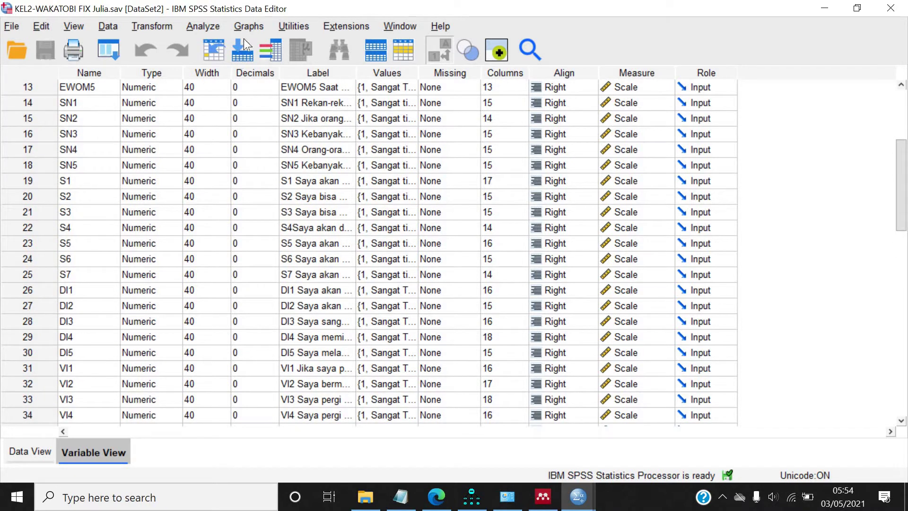
pyautogui.doubleClick(178, 217)
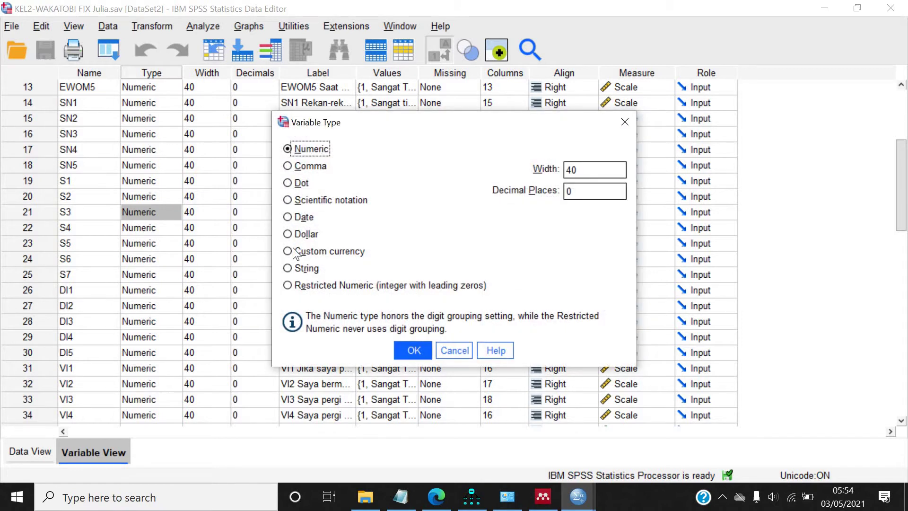
pyautogui.click(454, 350)
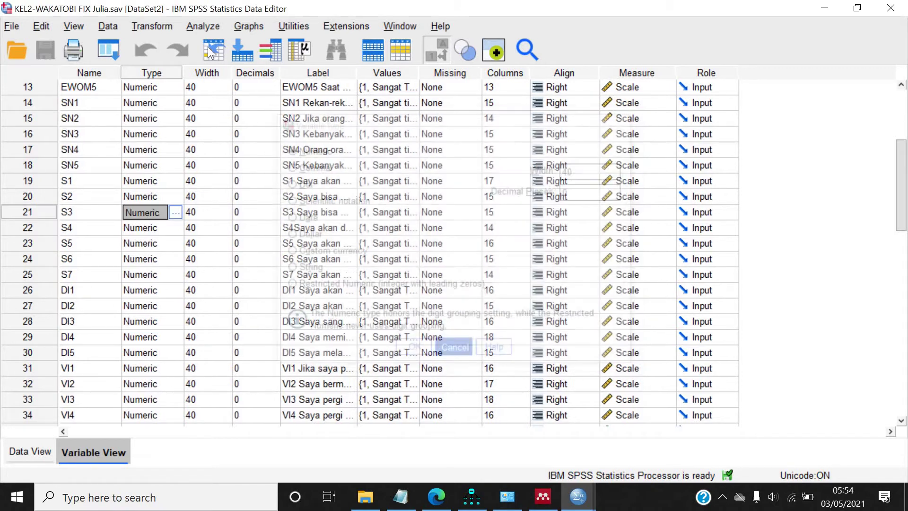
# - Set up a Factor Analysis with A1 to A6 and EWOM1 to EWOM5 as variables
pyautogui.click(204, 28)
pyautogui.moveTo(321, 284)
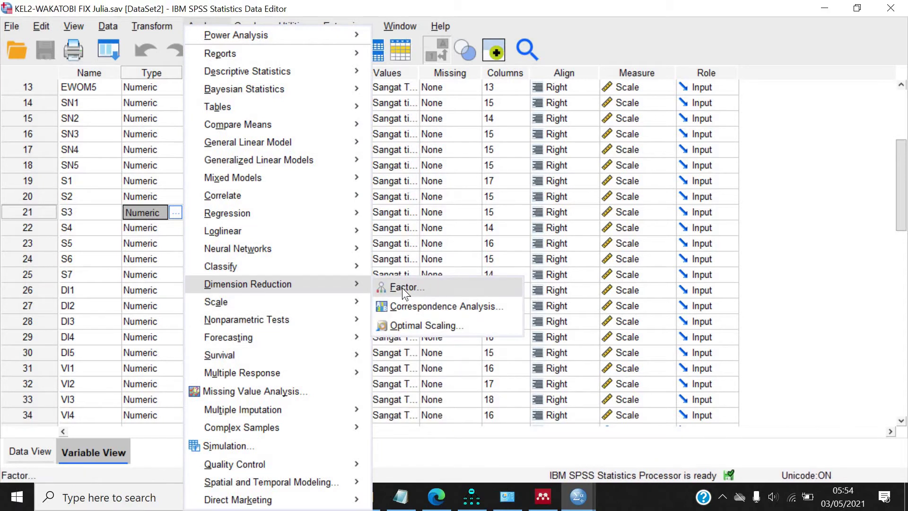
pyautogui.click(441, 286)
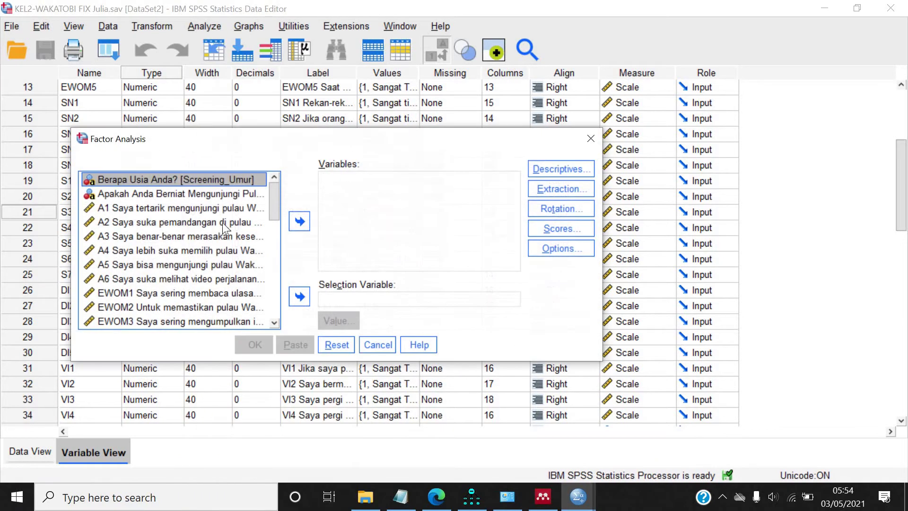
pyautogui.click(176, 208)
pyautogui.keyDown('shift'); pyautogui.click(136, 279); pyautogui.keyUp('shift')
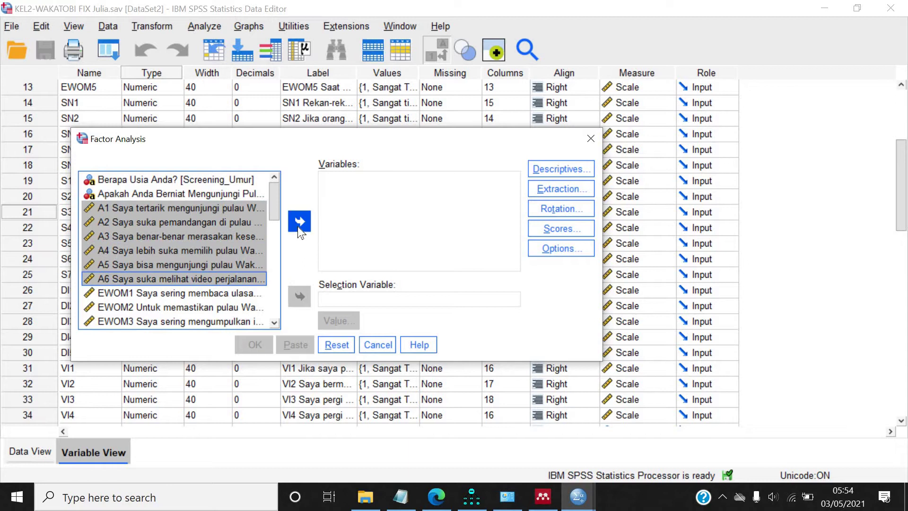
pyautogui.click(298, 229)
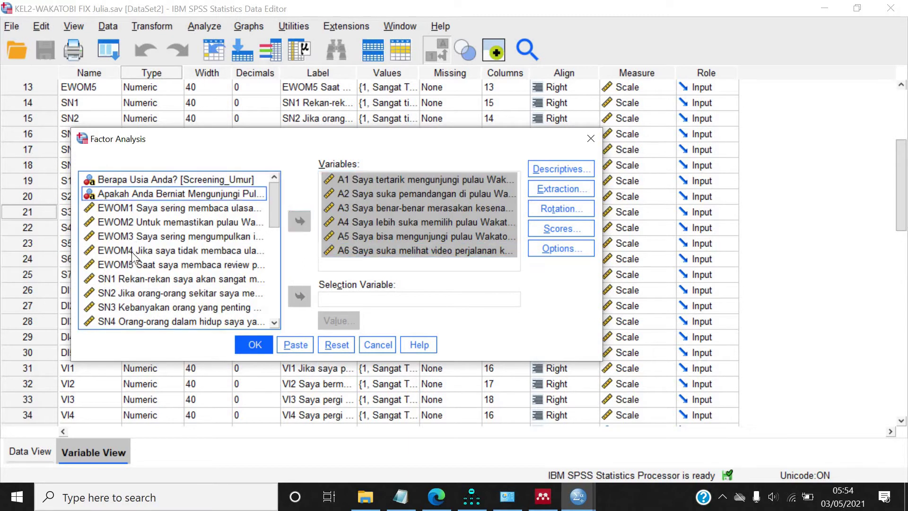
pyautogui.keyDown('shift'); pyautogui.click(132, 252); pyautogui.keyUp('shift')
pyautogui.keyDown('shift'); pyautogui.click(131, 265); pyautogui.keyUp('shift')
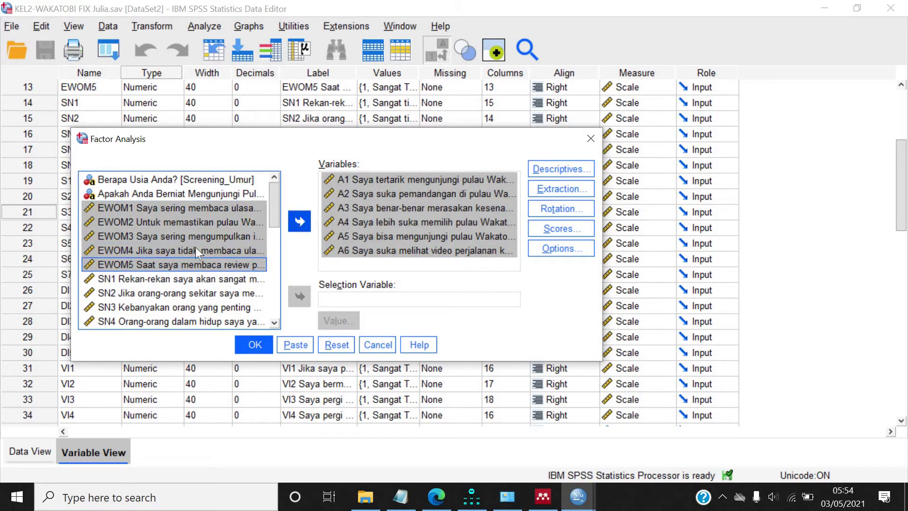
pyautogui.click(299, 221)
# - Add the destination image items DI2 to DI5 to the factor analysis variables
pyautogui.scroll(-1, 148, 252)
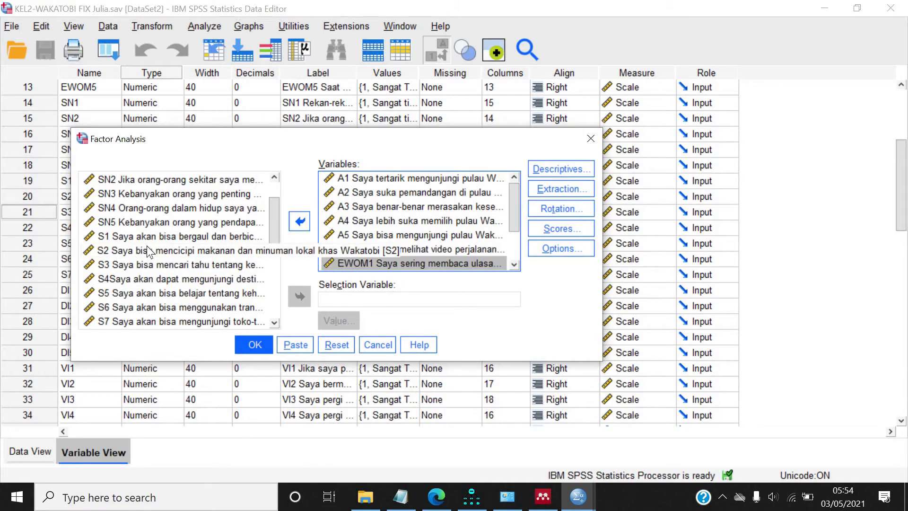
pyautogui.scroll(-2, 148, 252)
pyautogui.click(125, 265)
pyautogui.scroll(-1, 129, 279)
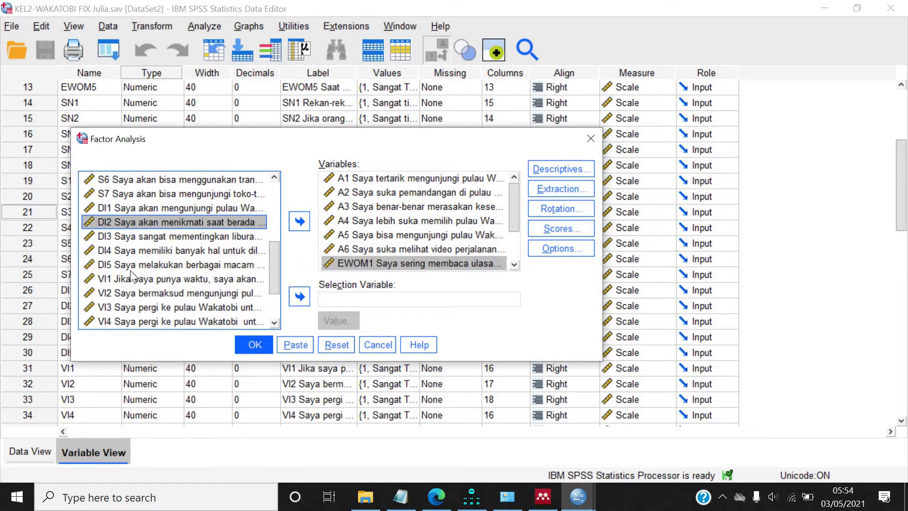
pyautogui.keyDown('shift'); pyautogui.click(137, 267); pyautogui.keyUp('shift')
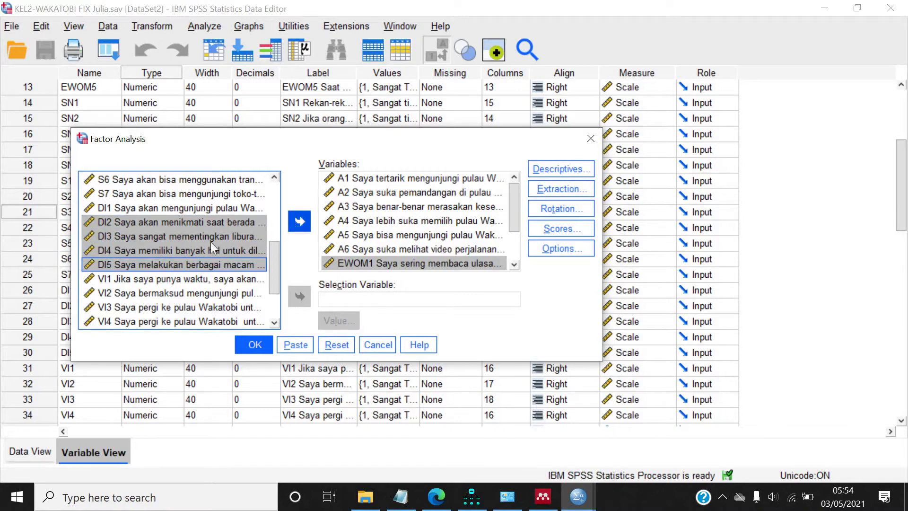
pyautogui.click(299, 221)
# - Add the visit intention items VI1 to VI4 and the item DI1 to the factor analysis variables
pyautogui.click(131, 222)
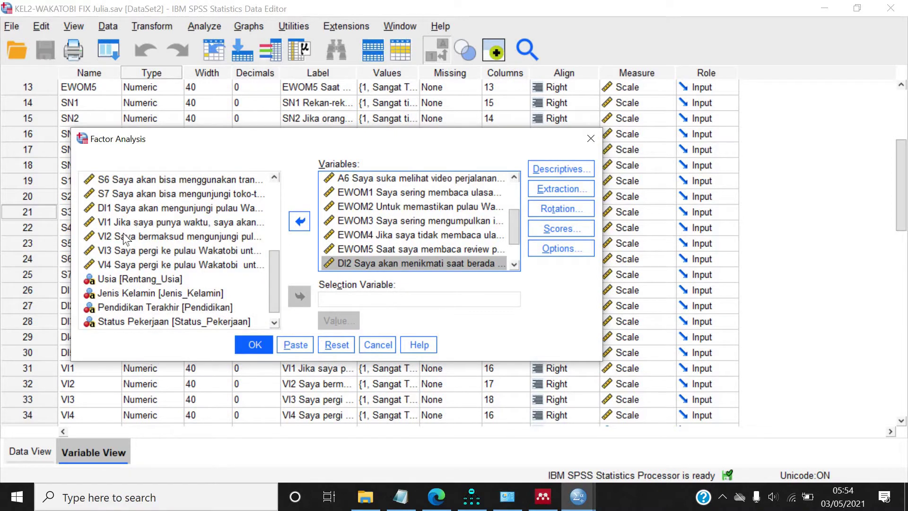
pyautogui.keyDown('shift'); pyautogui.click(118, 261); pyautogui.keyUp('shift')
pyautogui.click(300, 222)
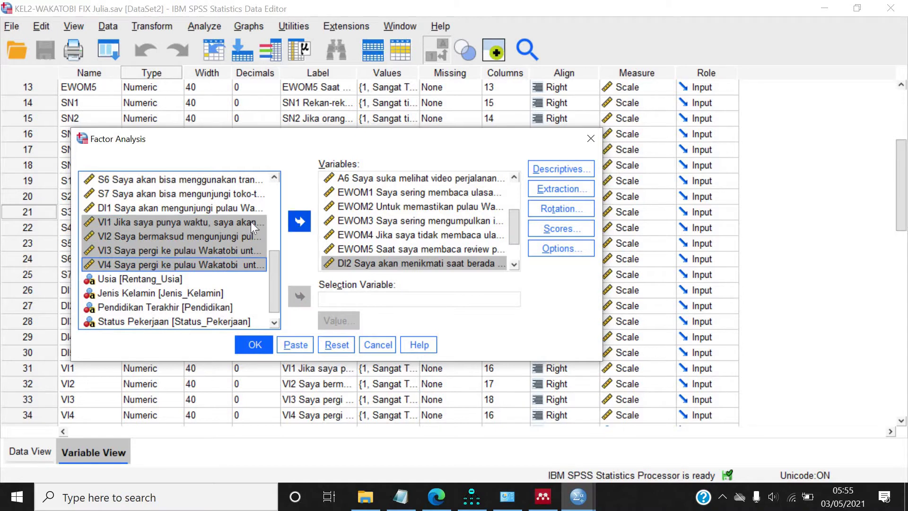
pyautogui.click(127, 252)
pyautogui.click(300, 221)
pyautogui.moveTo(271, 260); pyautogui.dragTo(274, 204)
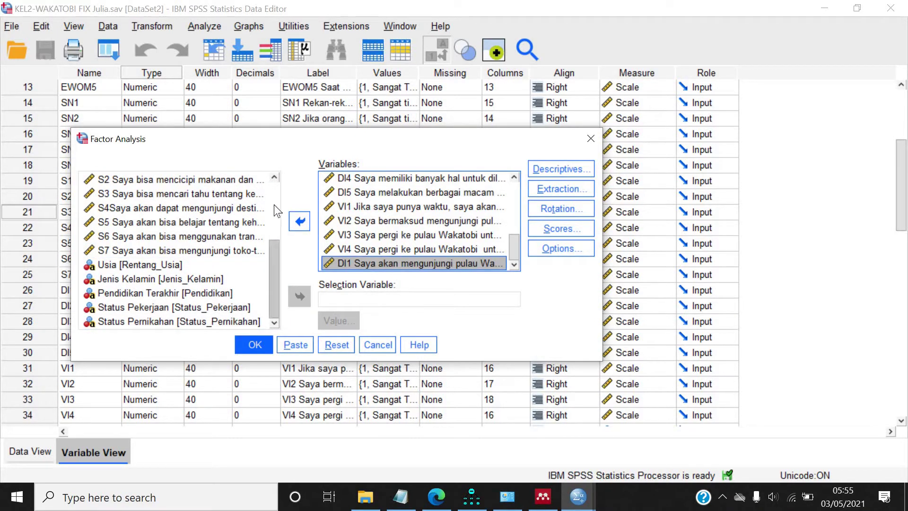
# - Set the factor analysis options to sort coefficients by size and suppress small coefficients with absolute values below .4
pyautogui.click(574, 250)
pyautogui.click(457, 234)
pyautogui.click(473, 251)
pyautogui.doubleClick(607, 271)
pyautogui.press('BackSpace')
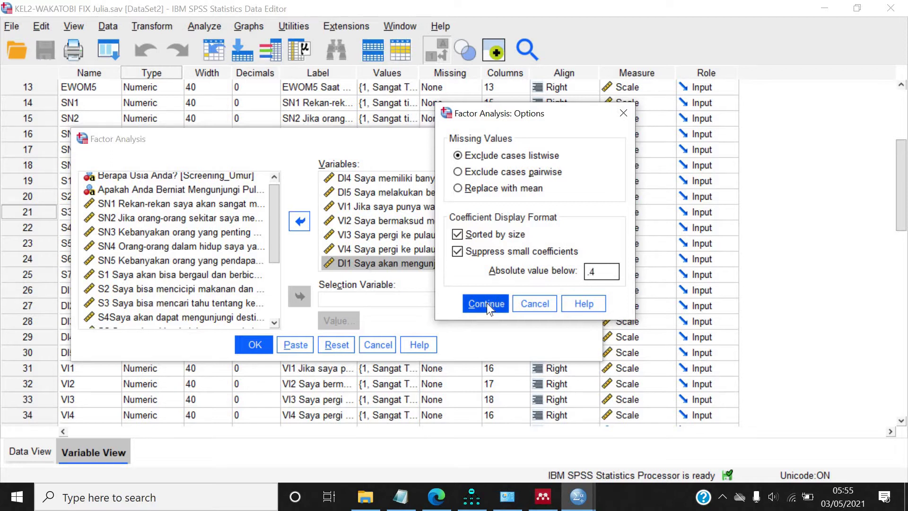
pyautogui.click(487, 302)
# - Set the rotation to Direct Oblimin with a maximum of 40 iterations for convergence, and run the factor analysis
pyautogui.click(560, 208)
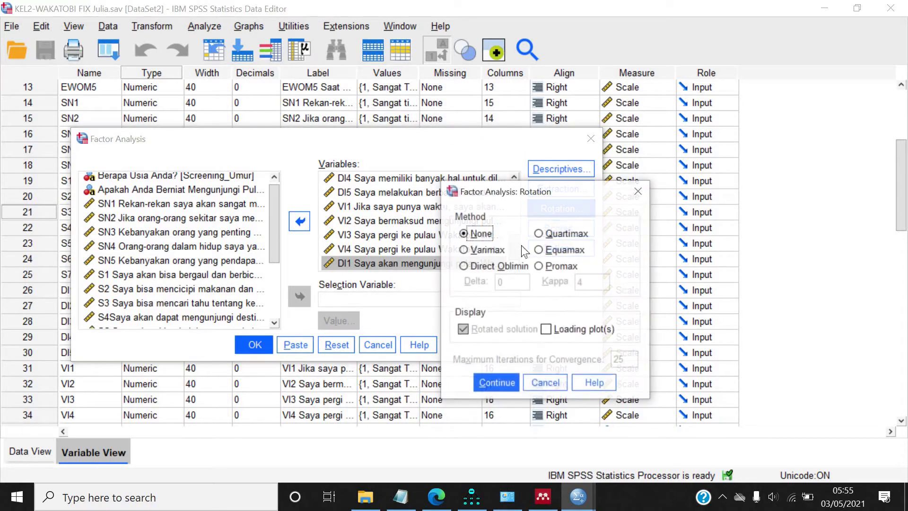
pyautogui.click(500, 266)
pyautogui.doubleClick(625, 358)
pyautogui.write('4')
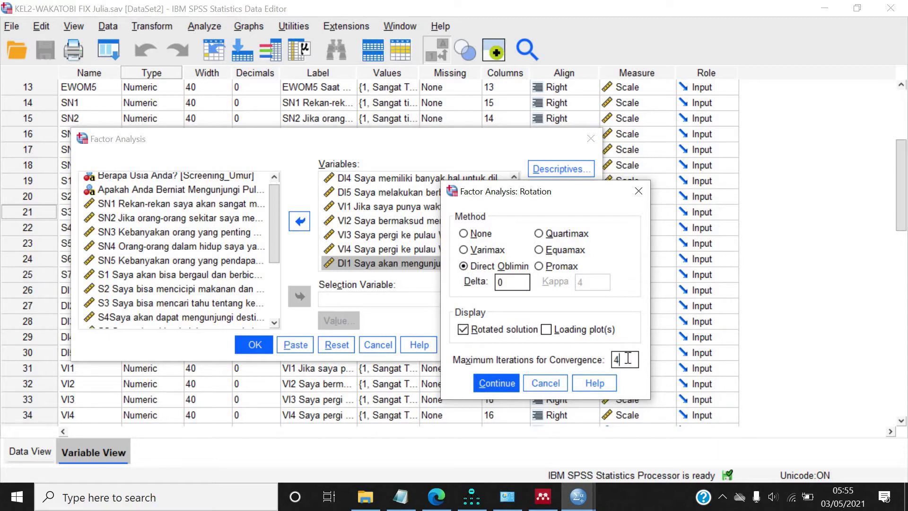
pyautogui.write('0')
pyautogui.click(496, 382)
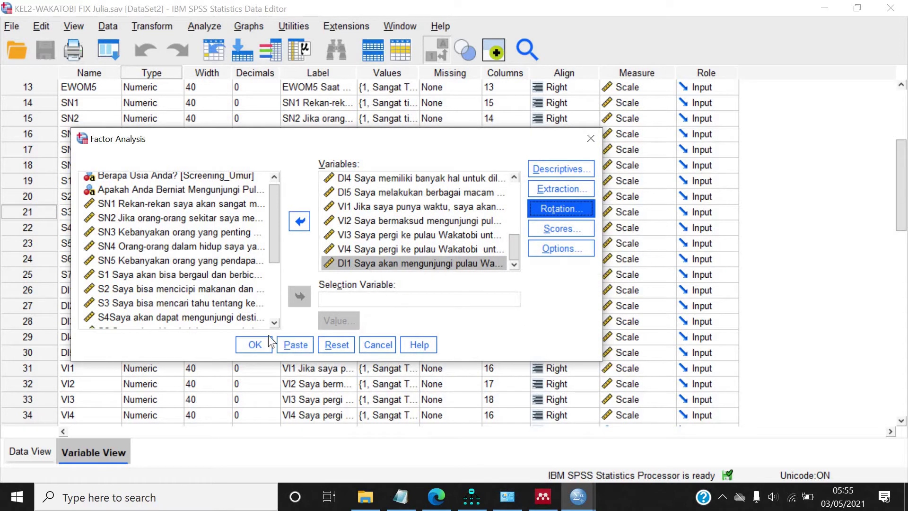
pyautogui.click(261, 346)
pyautogui.click(255, 344)
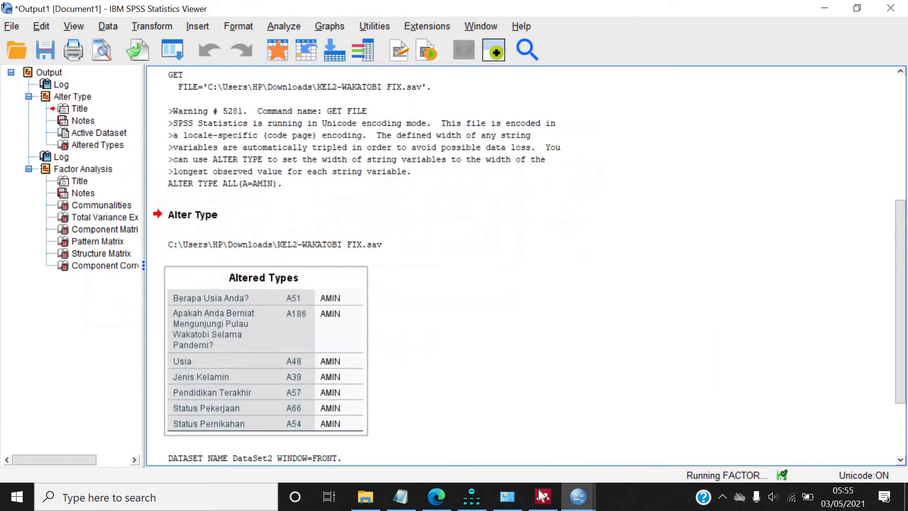
# - Switch to Edge to check the constructs in the research model diagram, and return to the SPSS Data Editor
pyautogui.click(437, 497)
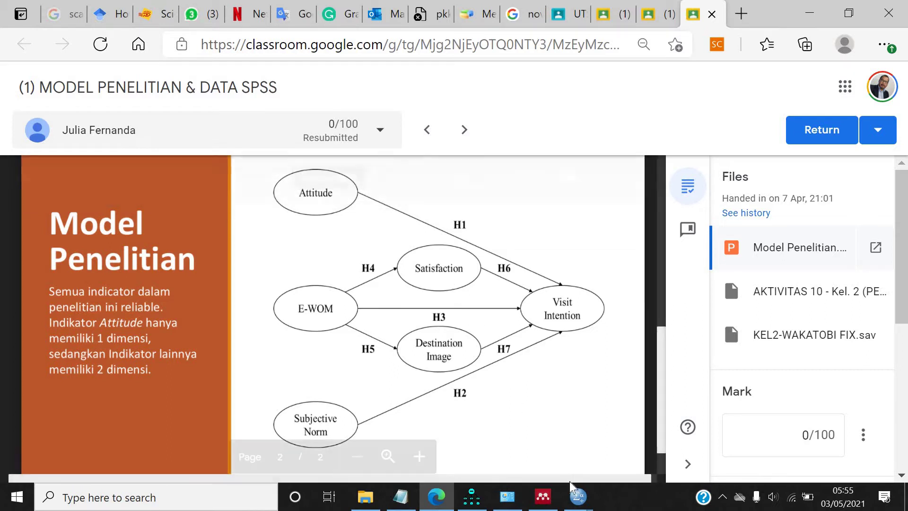
pyautogui.click(578, 497)
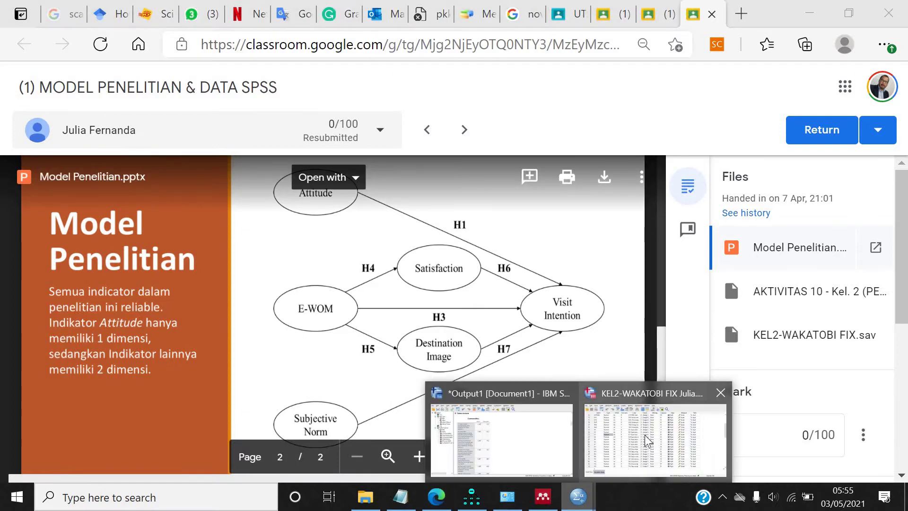
pyautogui.click(623, 464)
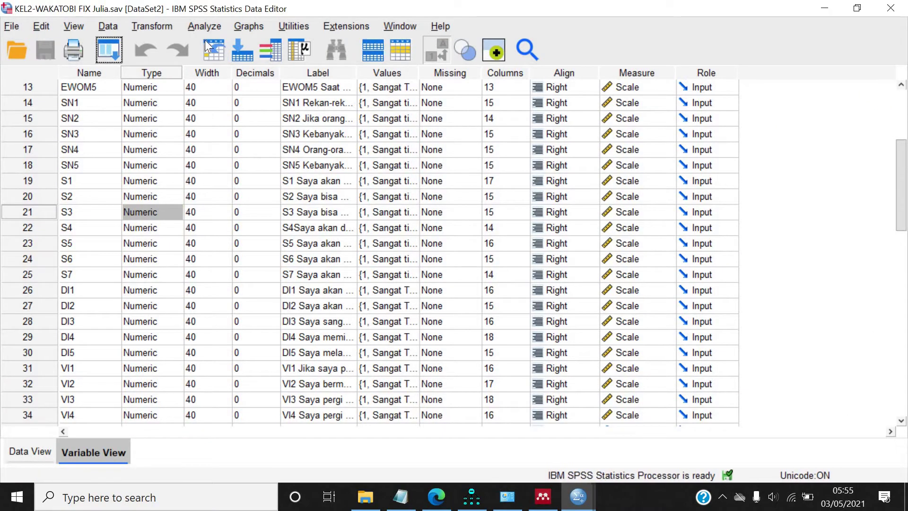
# - Add the satisfaction items S1 to S7 to the existing factor analysis variables and rerun the analysis
pyautogui.click(203, 27)
pyautogui.moveTo(330, 280)
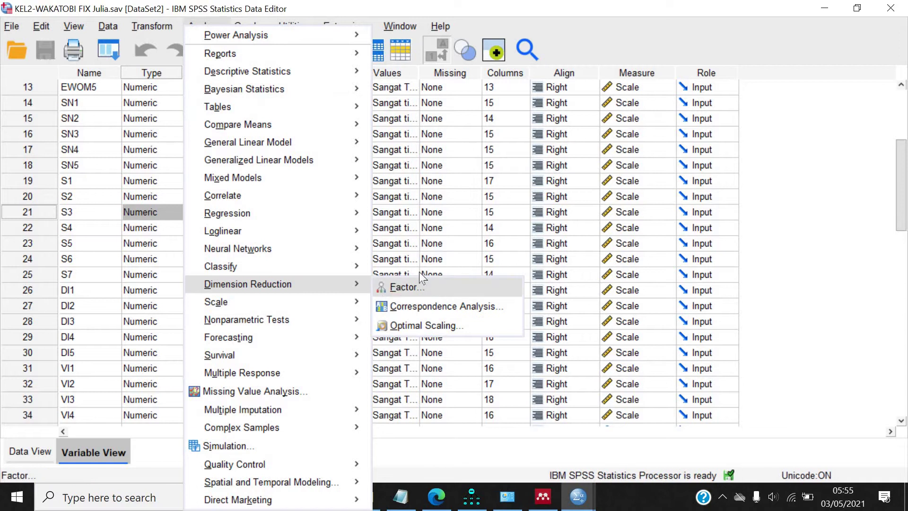
pyautogui.click(395, 285)
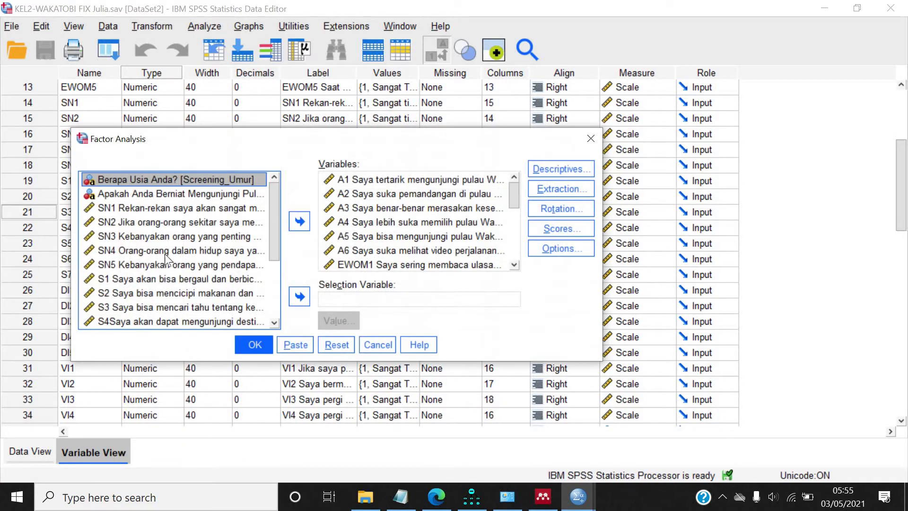
pyautogui.click(151, 280)
pyautogui.scroll(-1, 157, 285)
pyautogui.scroll(-1, 157, 285)
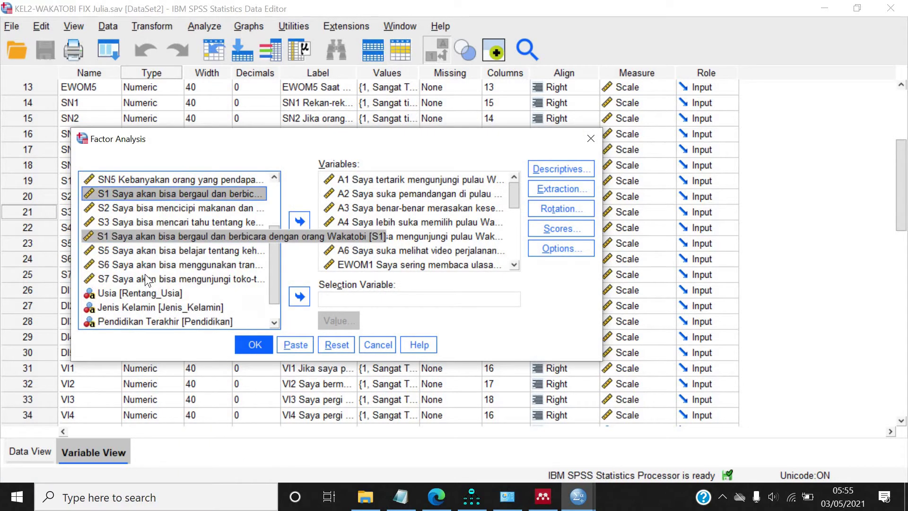
pyautogui.keyDown('shift'); pyautogui.click(151, 279); pyautogui.keyUp('shift')
pyautogui.click(299, 220)
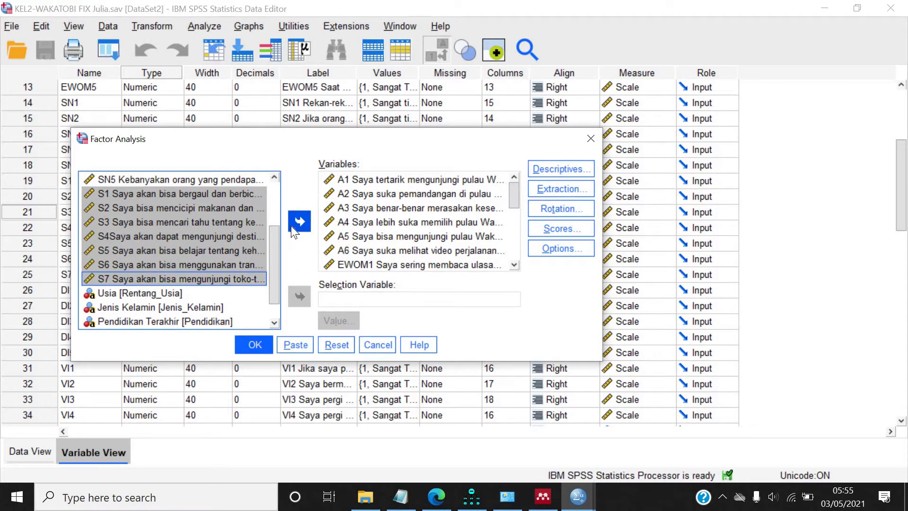
pyautogui.click(253, 344)
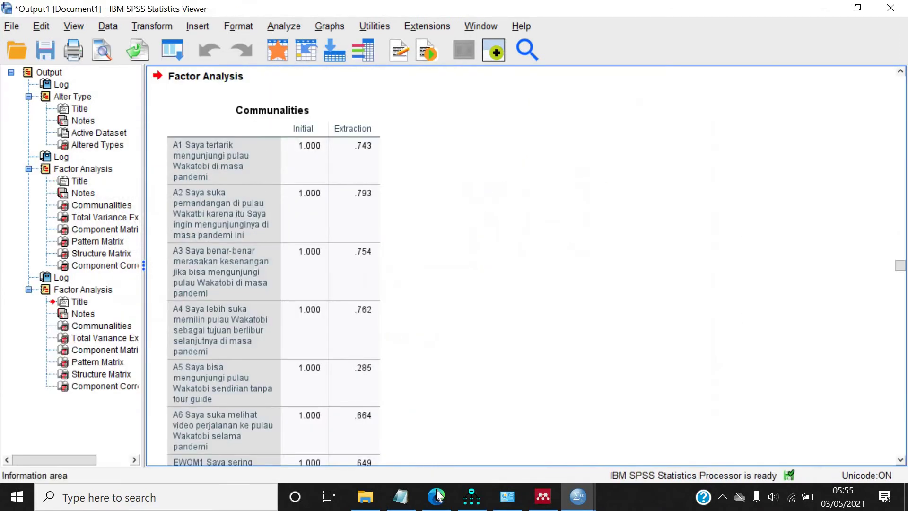
# - Switch to Edge to review the constructs in the research model diagram, and go back to the SPSS Data Editor
pyautogui.click(436, 496)
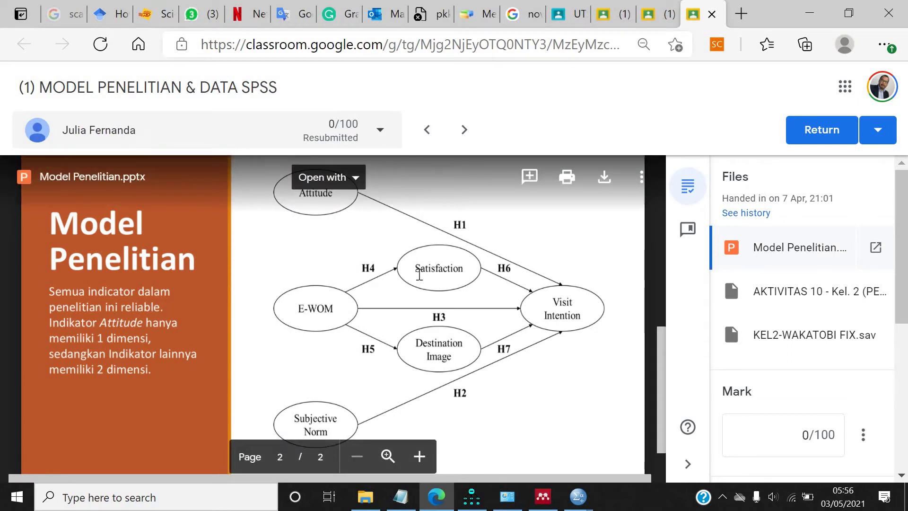
pyautogui.moveTo(584, 505)
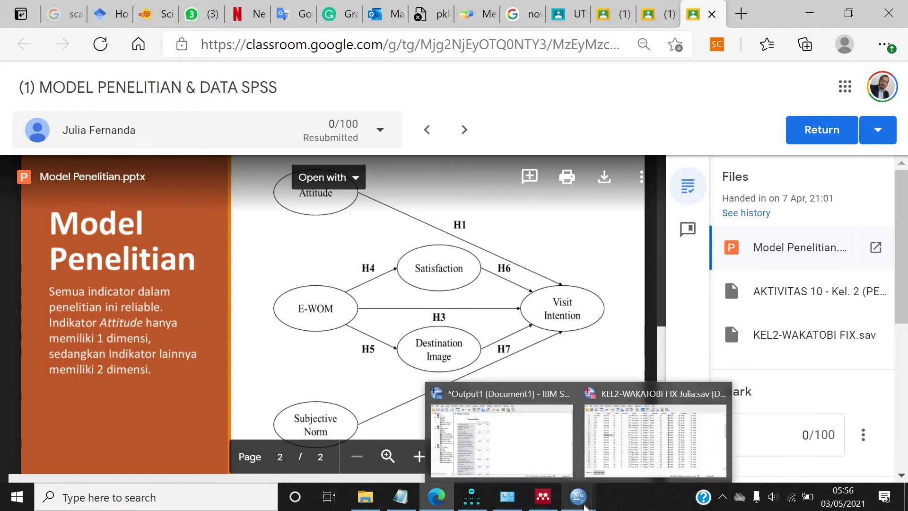
pyautogui.click(620, 457)
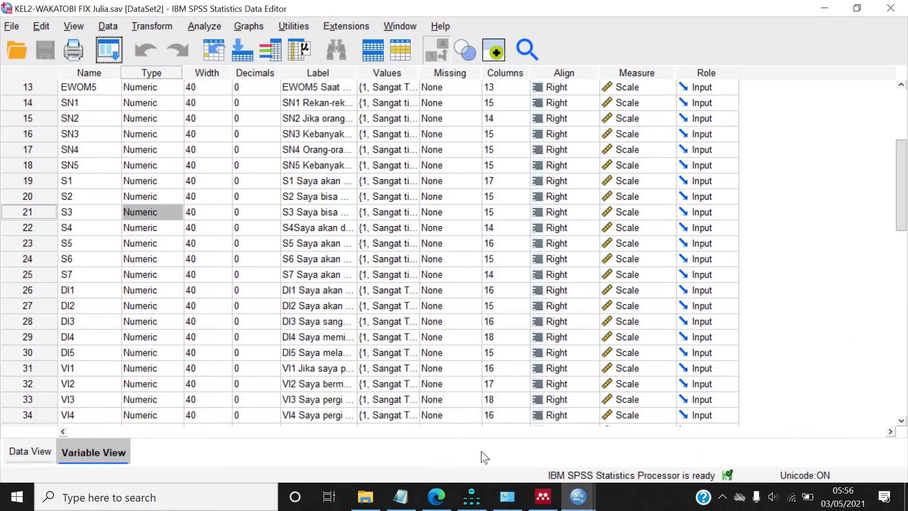
# - Review the rotation and options settings of the factor analysis, and rerun it with the same variables
pyautogui.click(201, 27)
pyautogui.moveTo(317, 285)
pyautogui.click(407, 287)
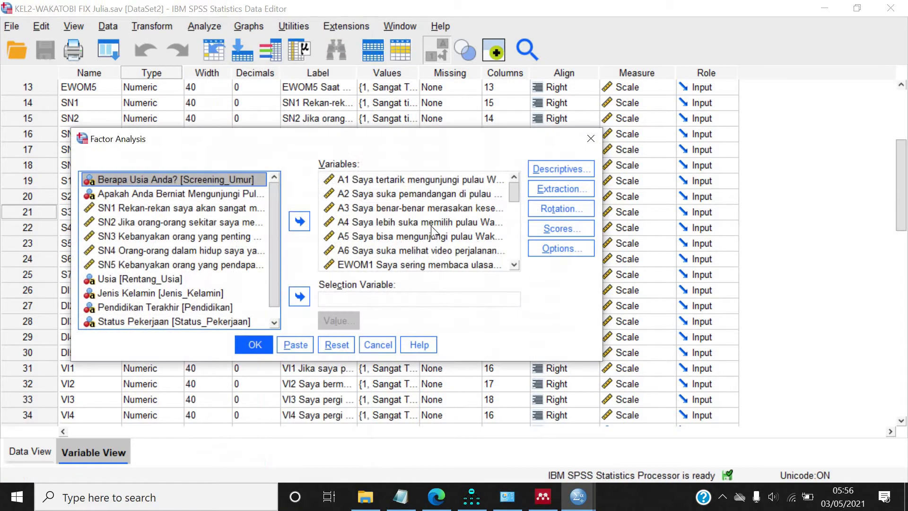
pyautogui.click(546, 212)
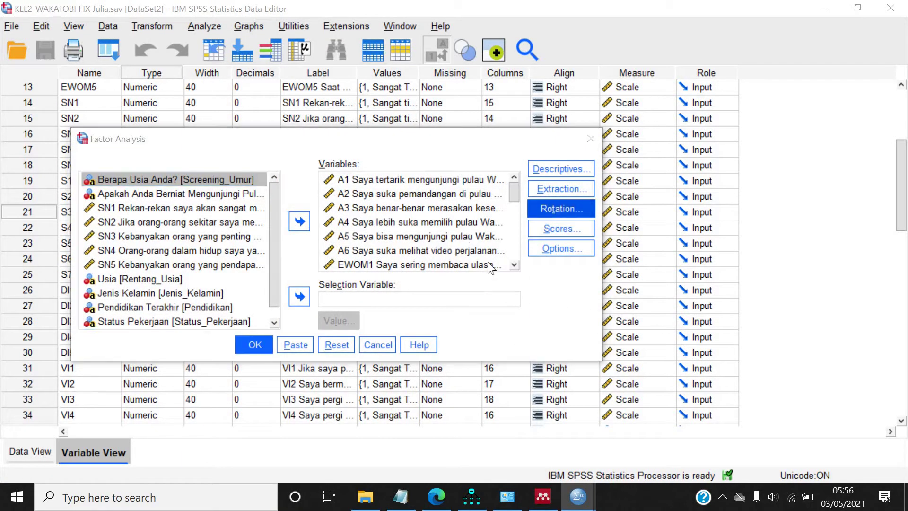
pyautogui.click(490, 387)
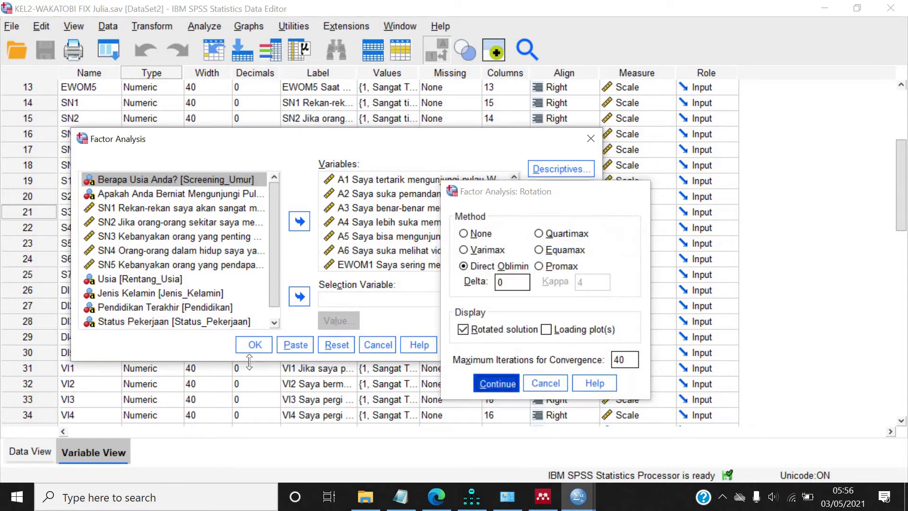
pyautogui.press('space')
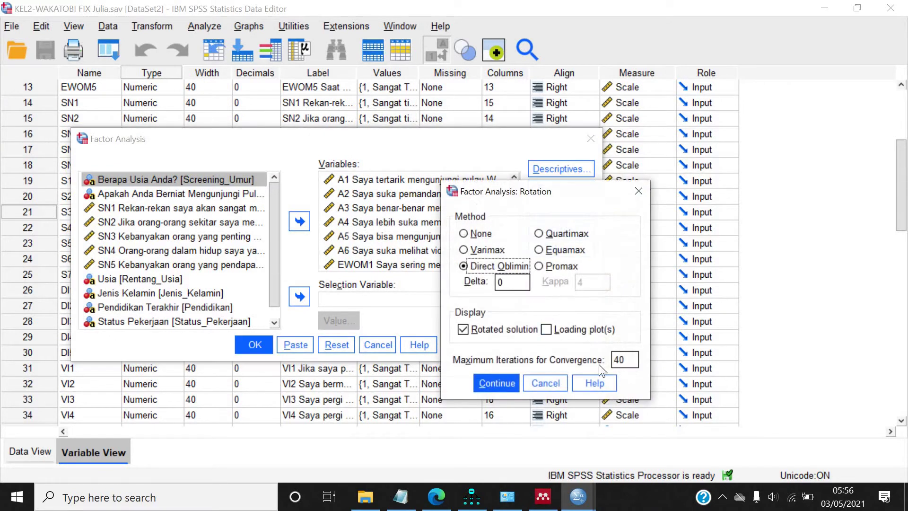
pyautogui.click(507, 382)
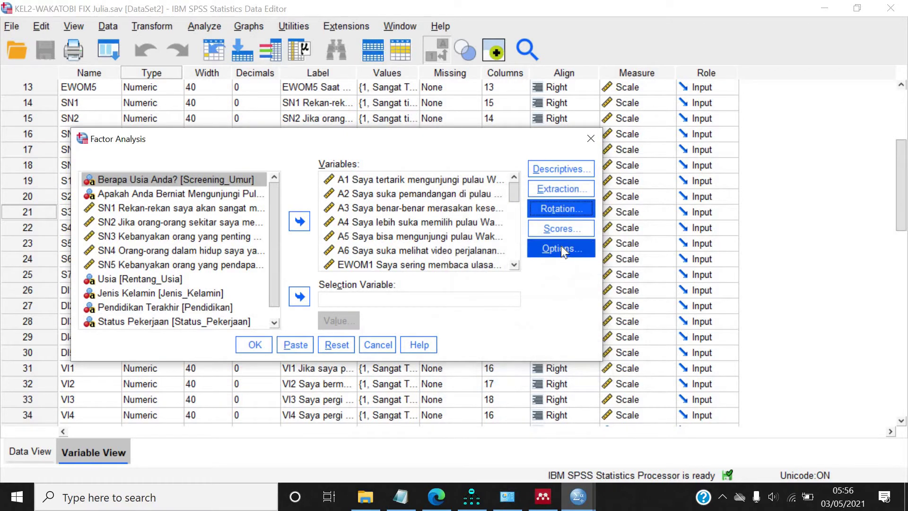
pyautogui.click(562, 247)
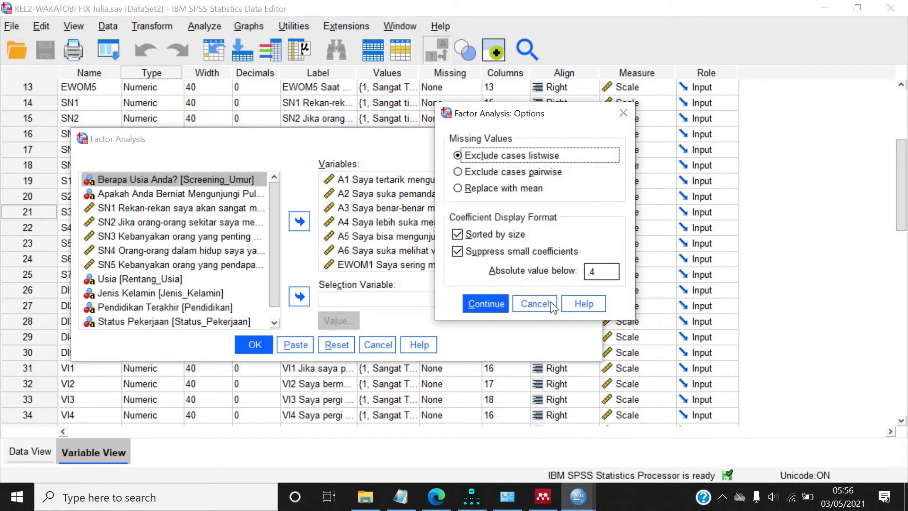
pyautogui.click(497, 303)
pyautogui.click(252, 345)
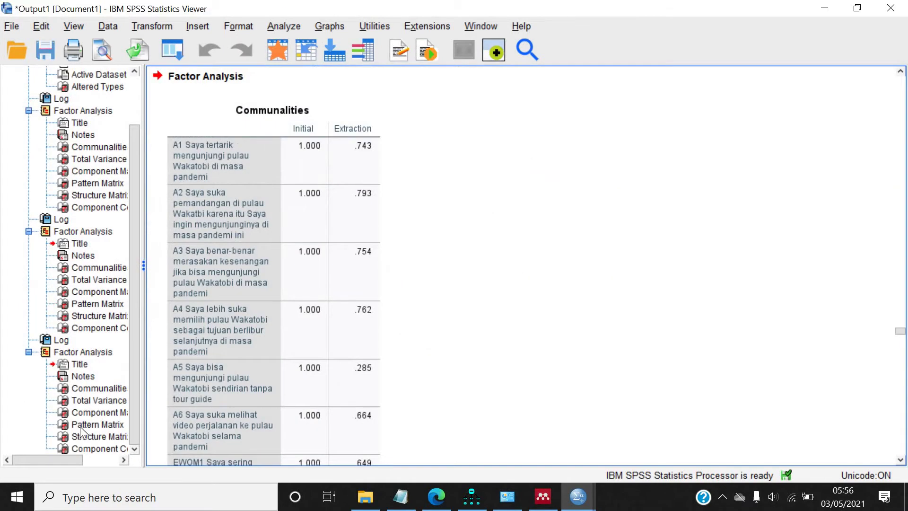
# - Examine the latest pattern matrix to see how the survey items load on each component
pyautogui.click(80, 425)
pyautogui.scroll(-3, 401, 288)
pyautogui.scroll(2, 401, 288)
pyautogui.scroll(-1, 401, 288)
pyautogui.scroll(2, 322, 203)
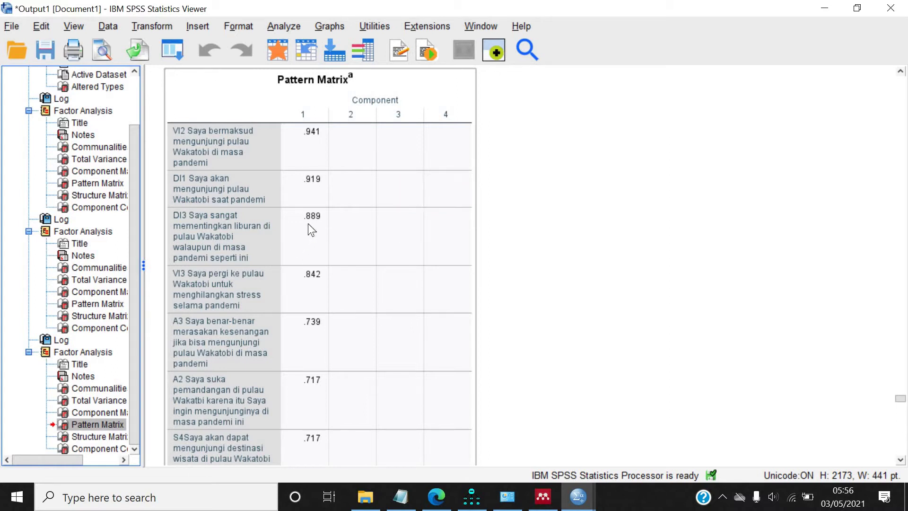
pyautogui.scroll(-10, 311, 229)
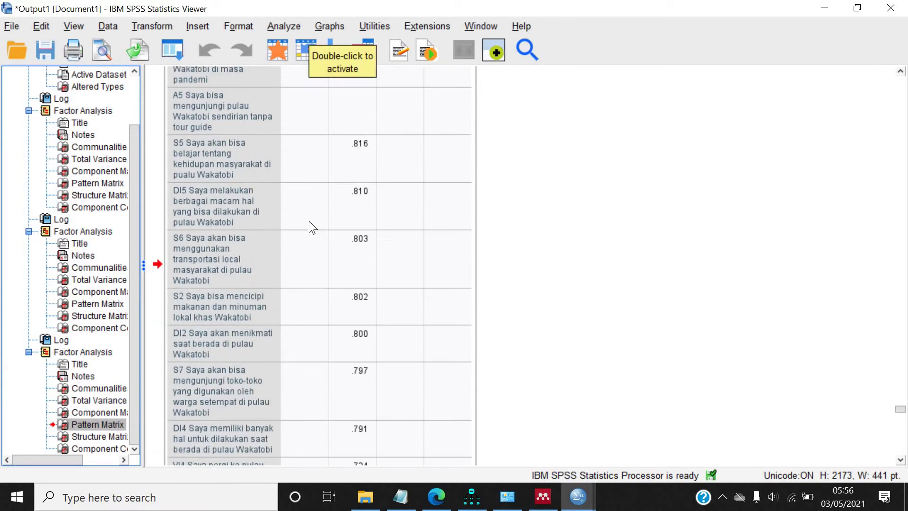
pyautogui.scroll(-3, 310, 227)
pyautogui.scroll(-8, 308, 221)
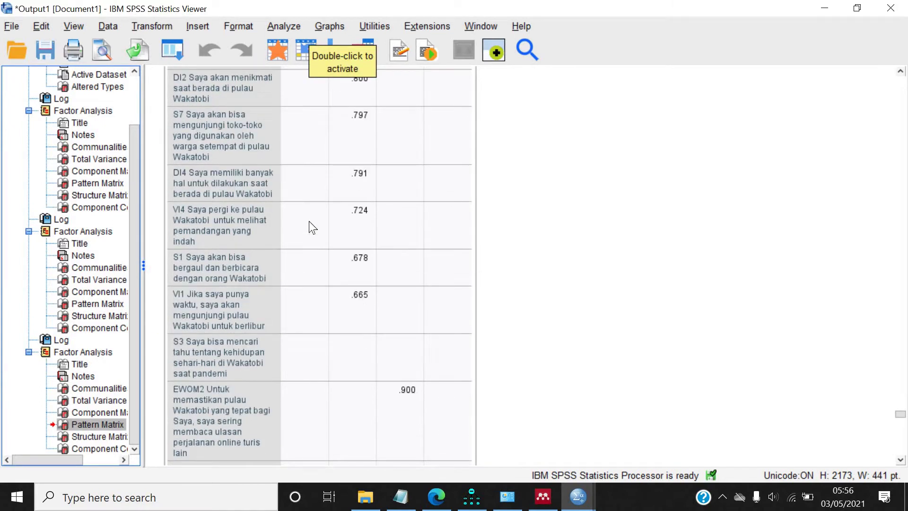
pyautogui.scroll(-3, 308, 221)
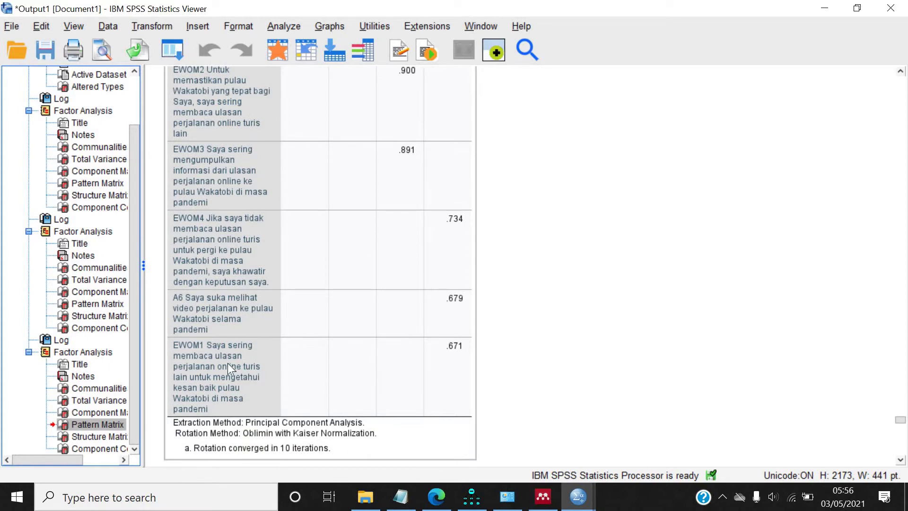
pyautogui.scroll(4, 224, 309)
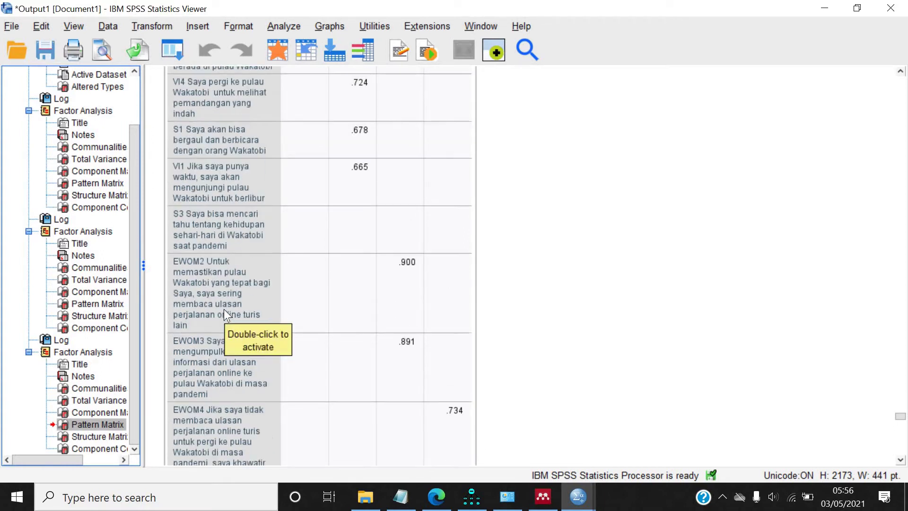
pyautogui.scroll(5, 300, 315)
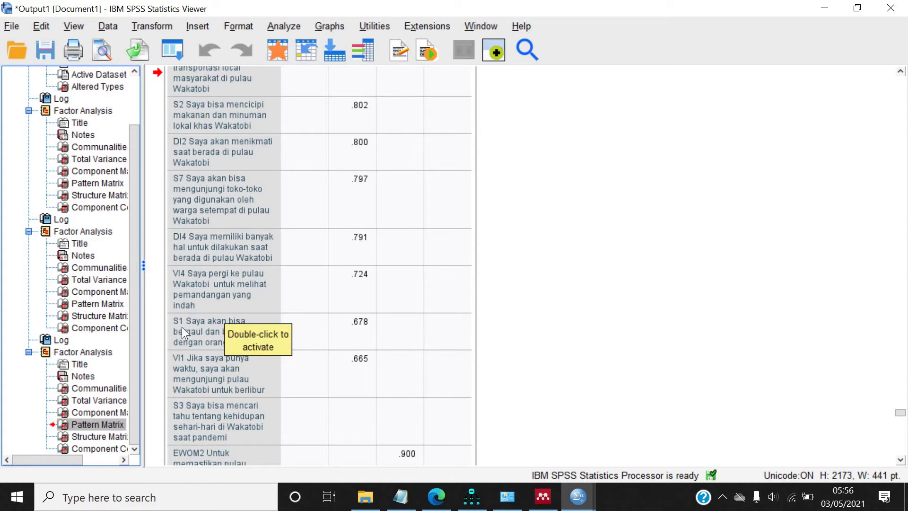
# - Reopen the factor analysis setup and remove all items from the list of analysis variables
pyautogui.click(284, 26)
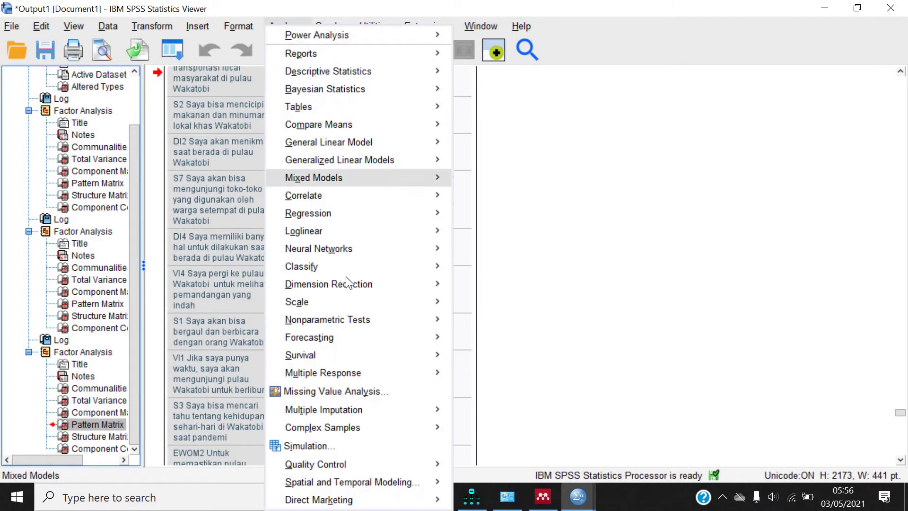
pyautogui.moveTo(422, 286)
pyautogui.click(481, 287)
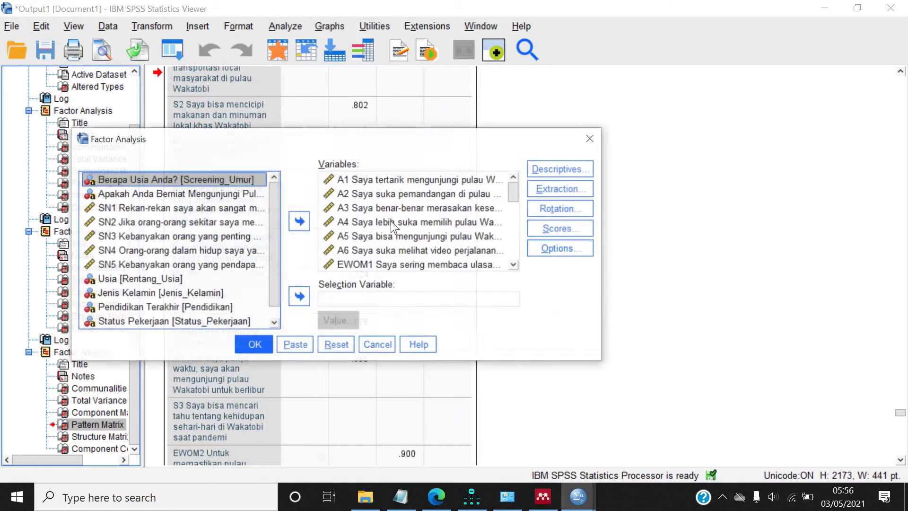
pyautogui.click(348, 226)
pyautogui.hotkey('ctrl', 'a')
pyautogui.click(299, 220)
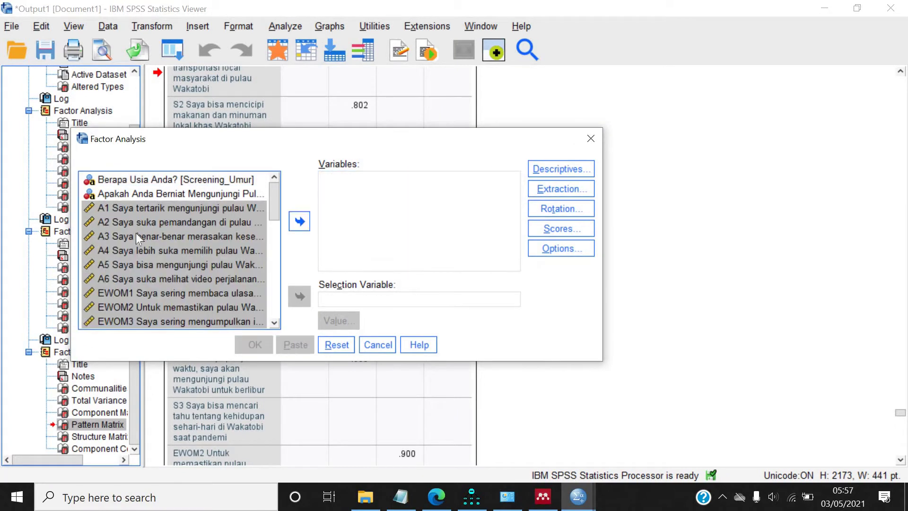
# - Add only the attitude items A1 to A6 as analysis variables and run the factor analysis
pyautogui.click(130, 211)
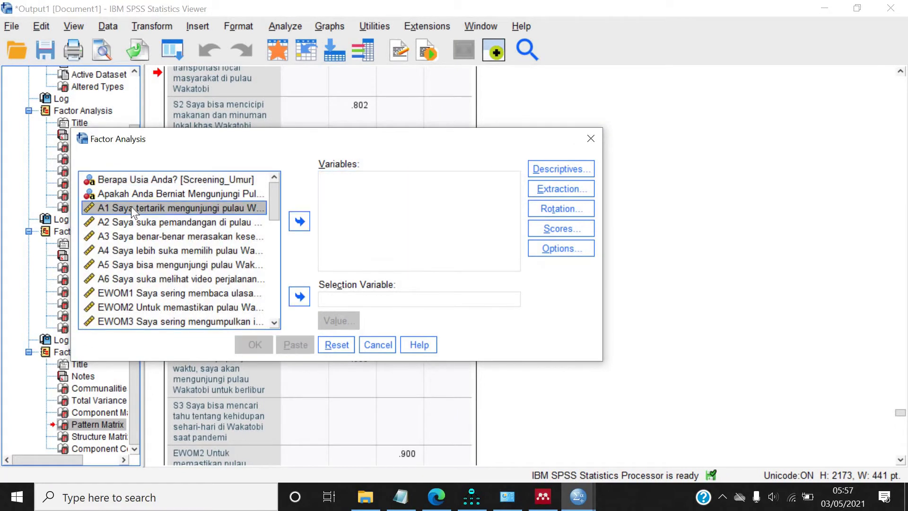
pyautogui.keyDown('shift'); pyautogui.click(130, 280); pyautogui.keyUp('shift')
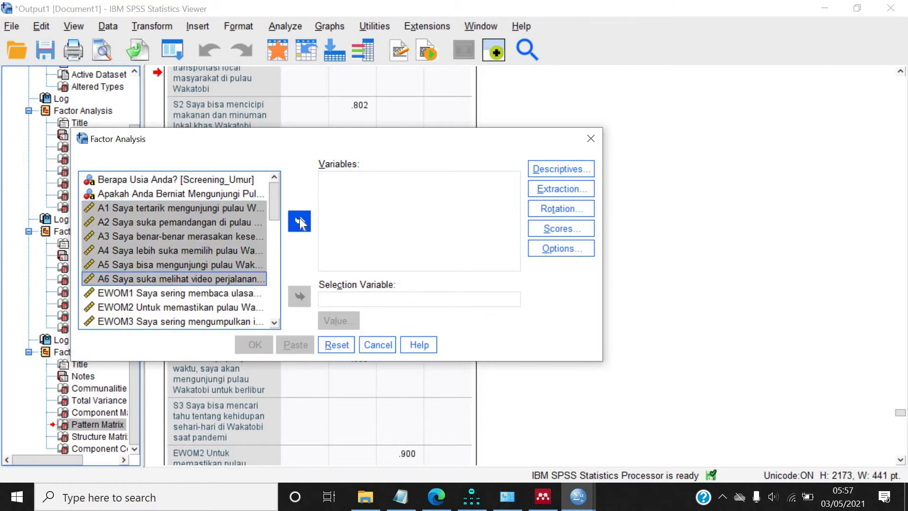
pyautogui.click(299, 221)
pyautogui.click(254, 345)
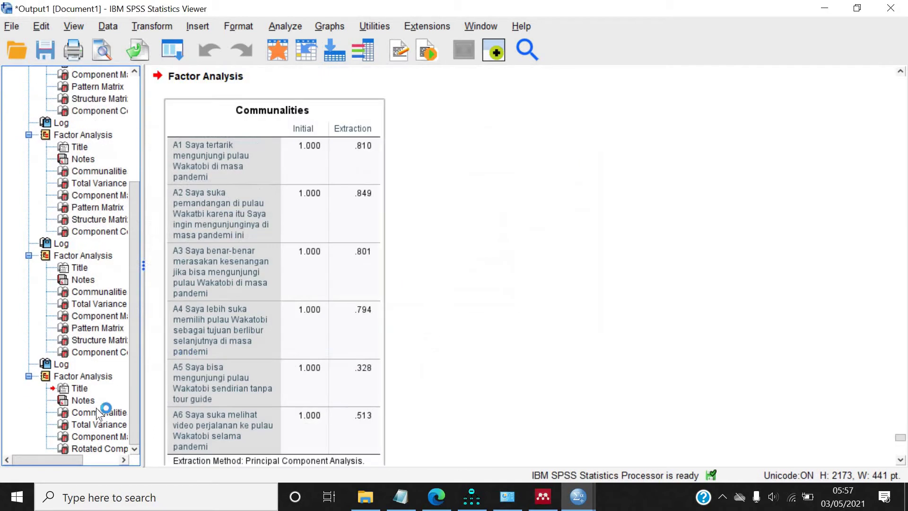
# - Copy the Component Matrix table from the output of the attitude items' factor analysis
pyautogui.click(109, 437)
pyautogui.click(203, 220)
pyautogui.click(223, 250)
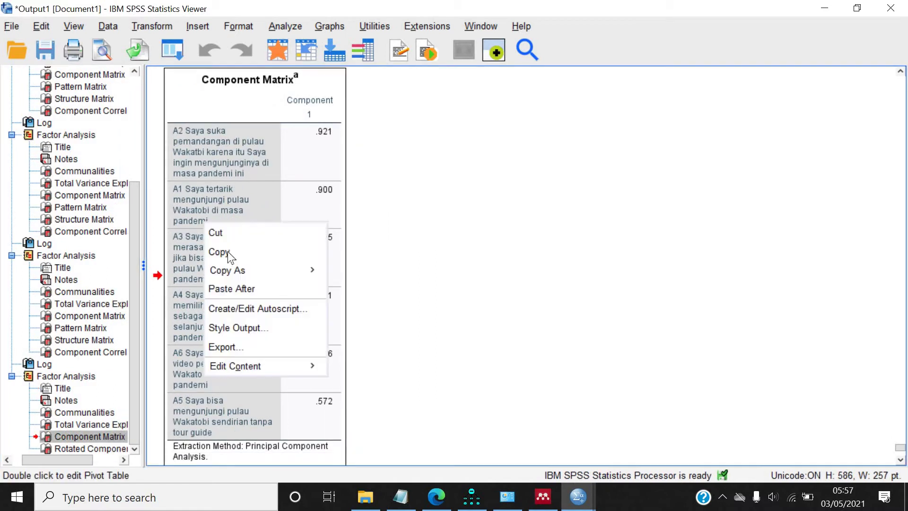
# - Create a blank workbook in Excel and paste the copied Component Matrix table at cell C4
pyautogui.click(26, 498)
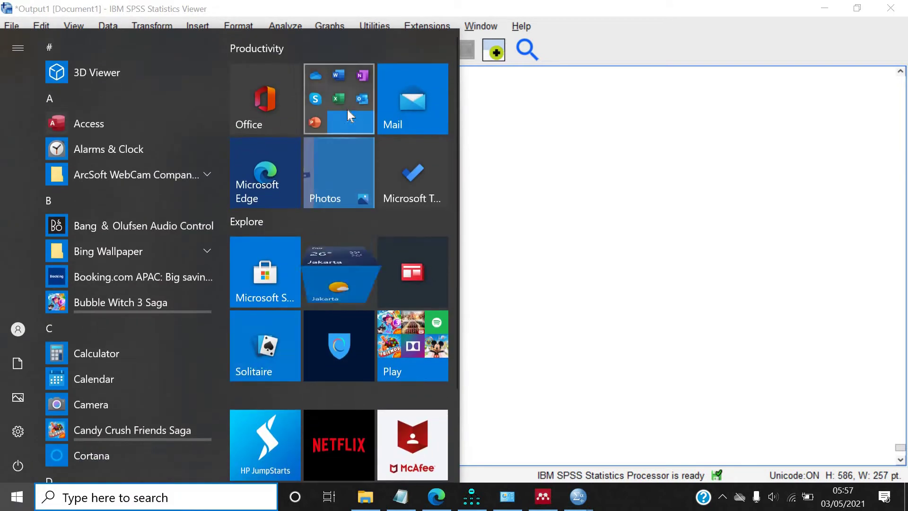
pyautogui.click(348, 109)
pyautogui.click(334, 284)
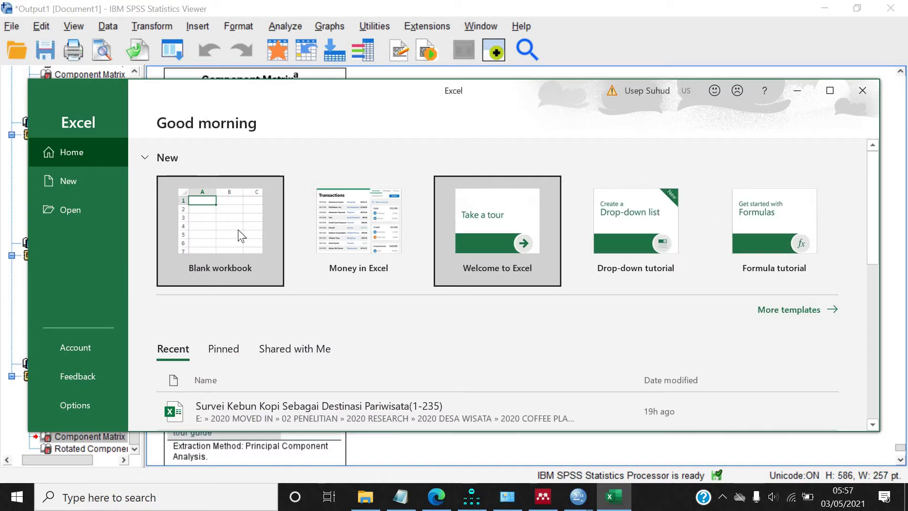
pyautogui.click(237, 229)
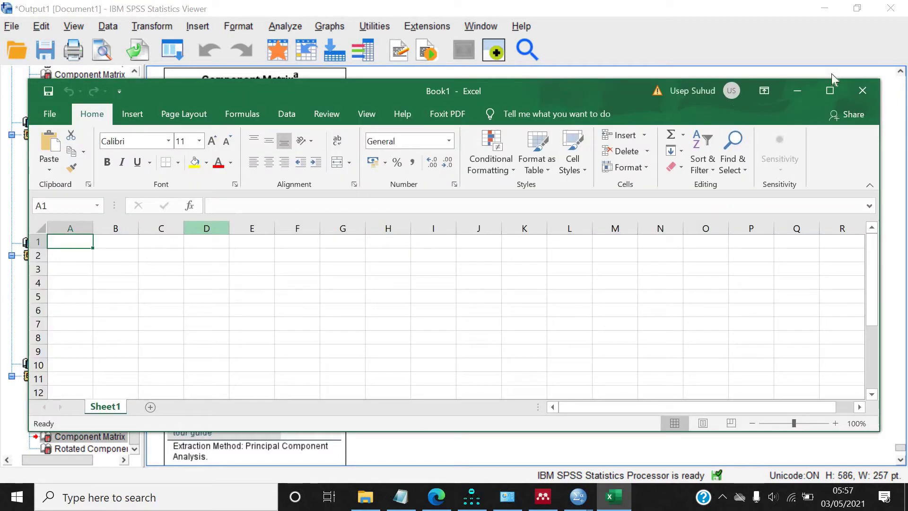
pyautogui.click(149, 280)
pyautogui.hotkey('ctrl', 'v')
# - Widen column C so the item labels fit, and set the whole sheet's font size to 11
pyautogui.click(176, 255)
pyautogui.moveTo(184, 229); pyautogui.dragTo(410, 228)
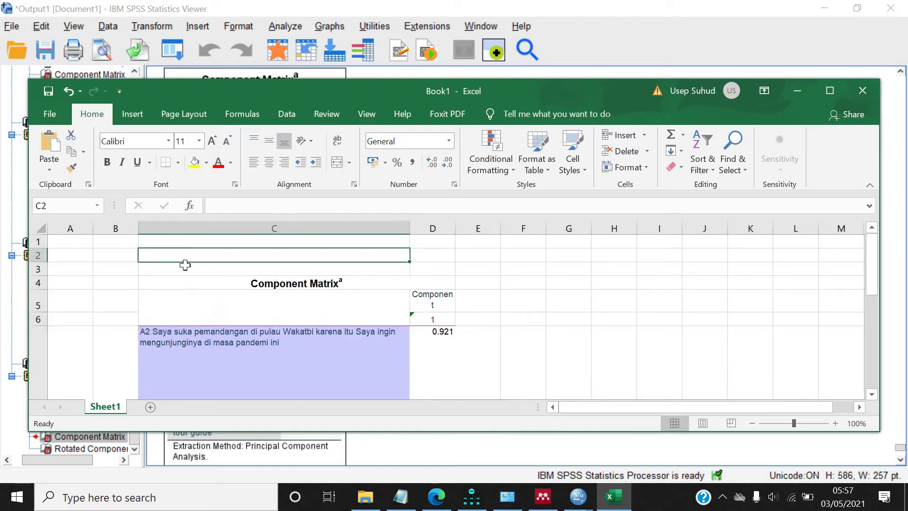
pyautogui.click(39, 230)
pyautogui.click(199, 141)
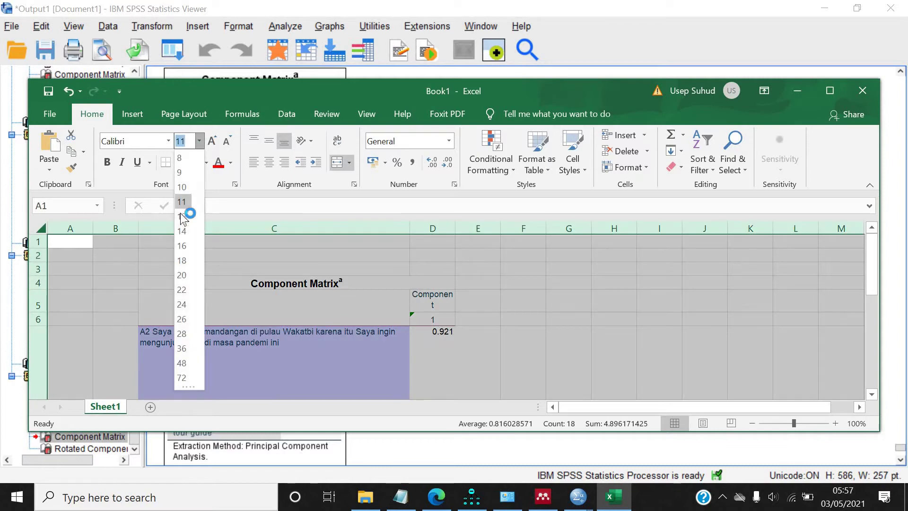
pyautogui.press('Escape')
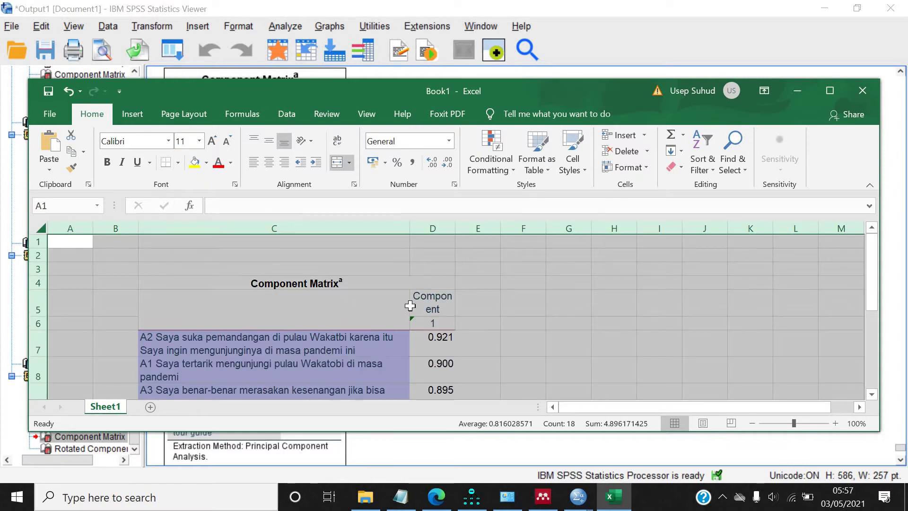
pyautogui.scroll(-4, 402, 312)
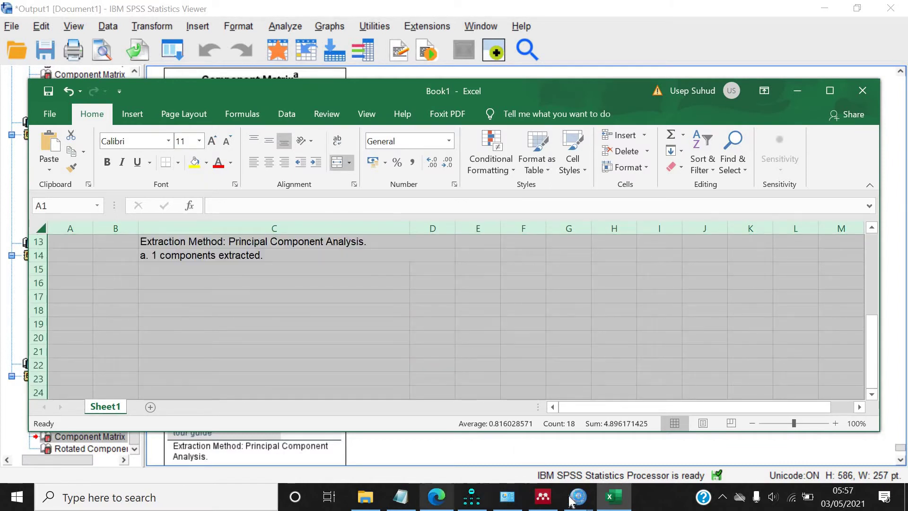
# - Return to the SPSS Data Editor and remove the attitude items A1 to A6 from the factor analysis variables
pyautogui.moveTo(587, 493)
pyautogui.click(657, 430)
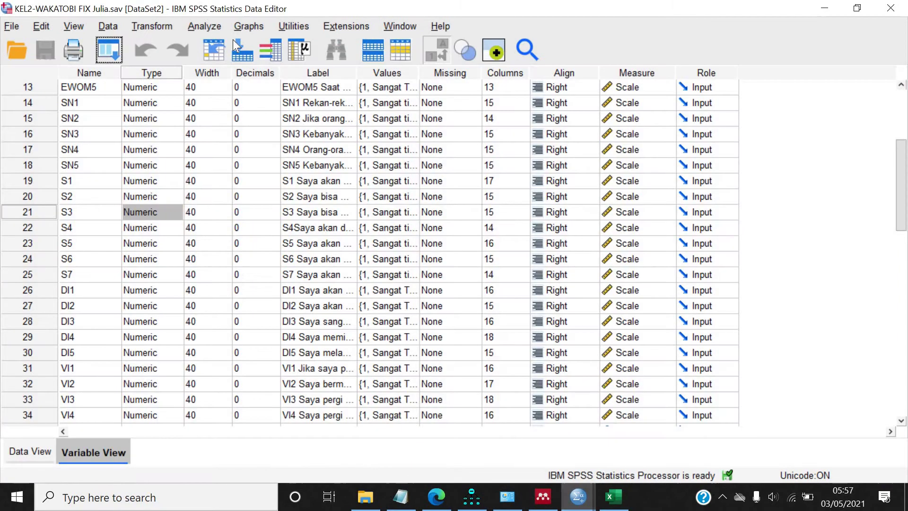
pyautogui.click(205, 26)
pyautogui.moveTo(289, 285)
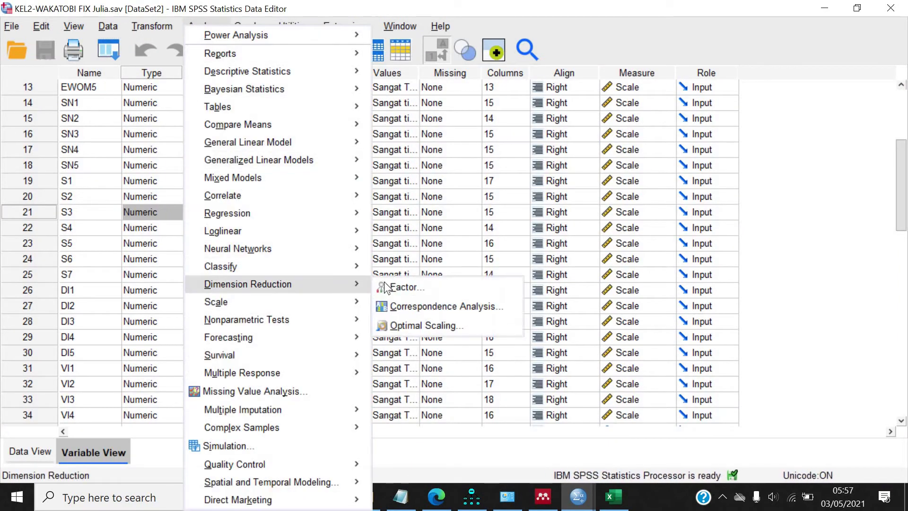
pyautogui.click(390, 286)
pyautogui.moveTo(416, 179); pyautogui.dragTo(416, 250)
pyautogui.moveTo(192, 234); pyautogui.dragTo(191, 233)
# - Add the items EWOM1 to EWOM5 as analysis variables and run the factor analysis
pyautogui.scroll(-2, 153, 214)
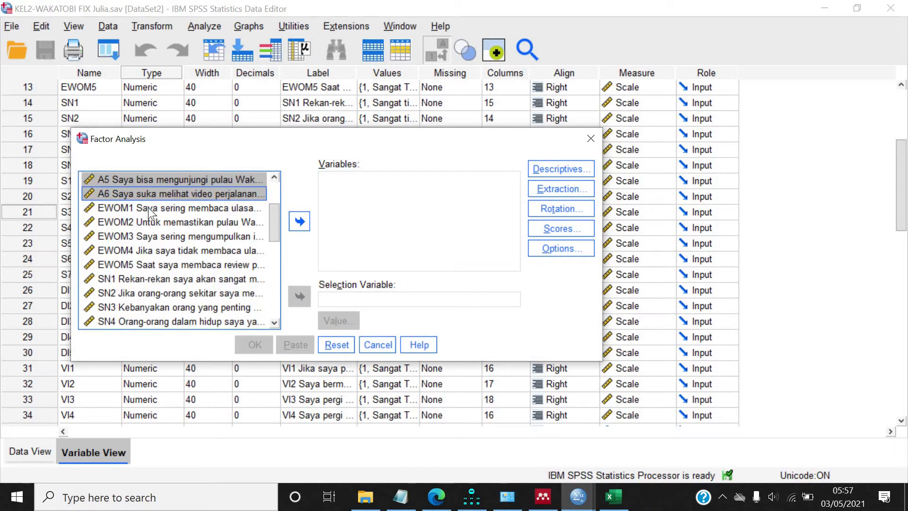
pyautogui.click(148, 207)
pyautogui.keyDown('shift'); pyautogui.click(132, 270); pyautogui.keyUp('shift')
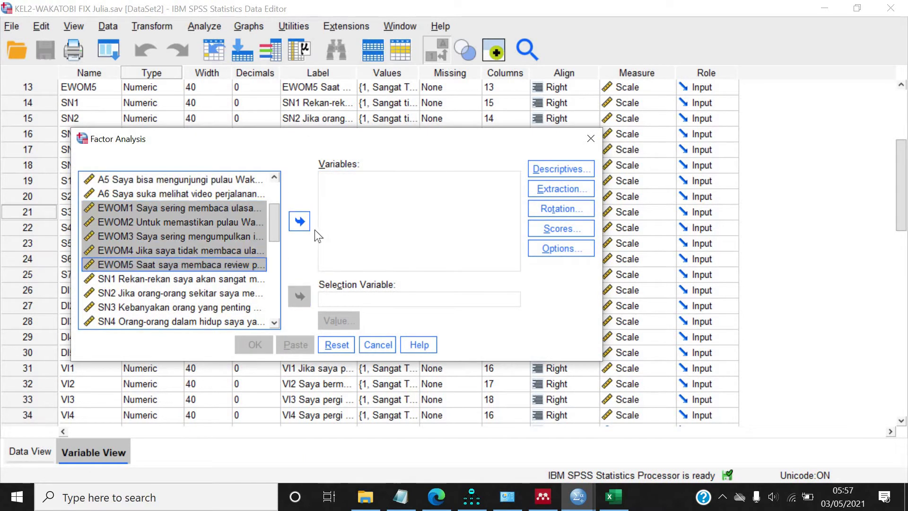
pyautogui.click(303, 226)
pyautogui.click(255, 342)
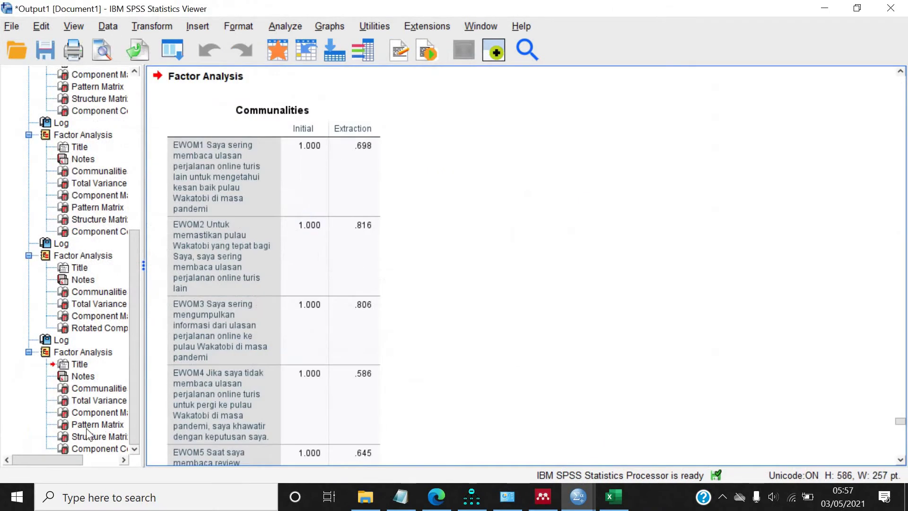
# - Copy the Pattern Matrix table of the EWOM factor analysis from the output
pyautogui.click(90, 425)
pyautogui.scroll(-3, 256, 357)
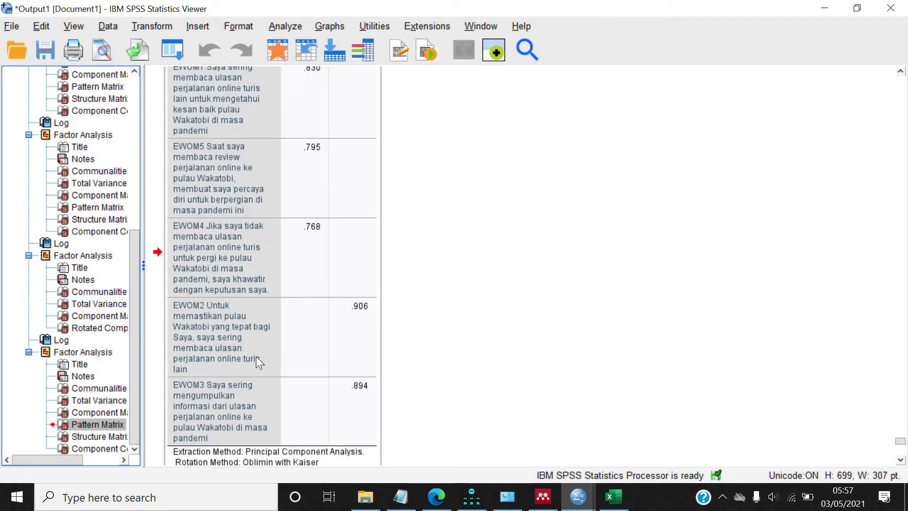
pyautogui.click(263, 279)
pyautogui.rightClick(262, 276)
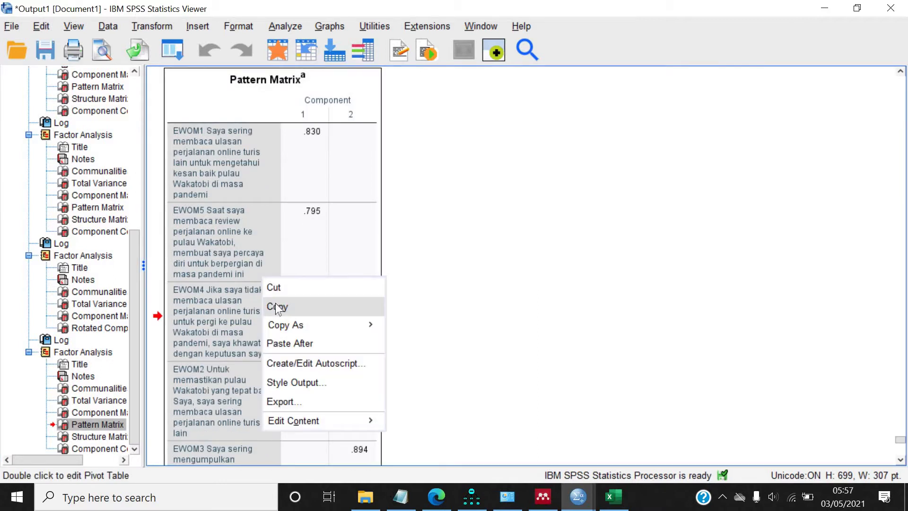
pyautogui.click(278, 307)
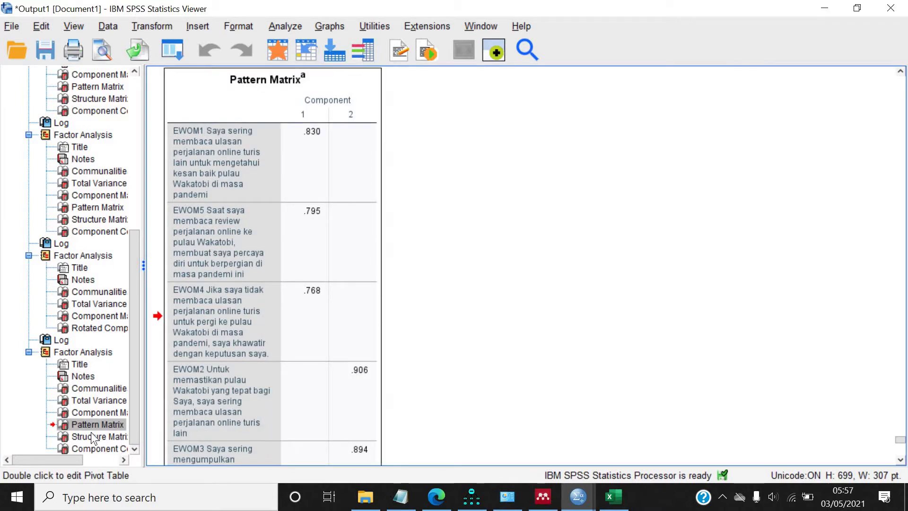
# - Switch to the Excel workbook and paste the copied EWOM Pattern Matrix at cell C16
pyautogui.click(612, 494)
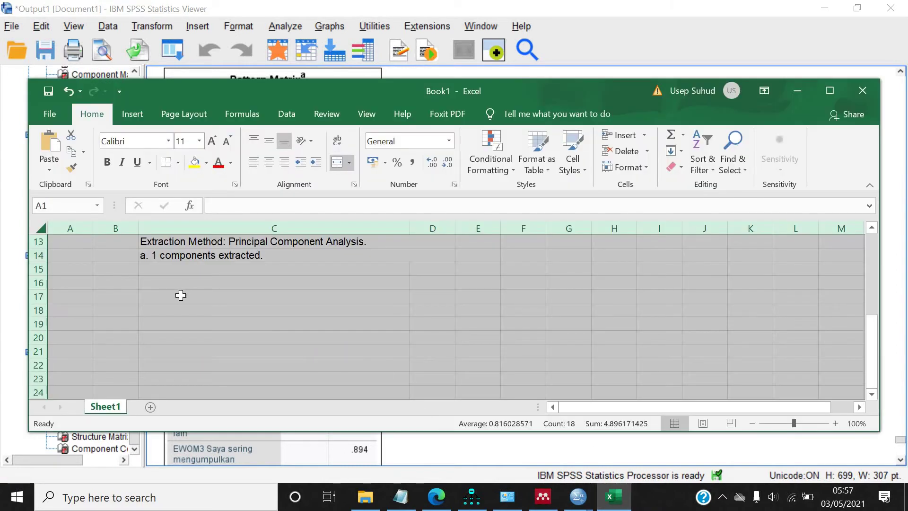
pyautogui.click(185, 285)
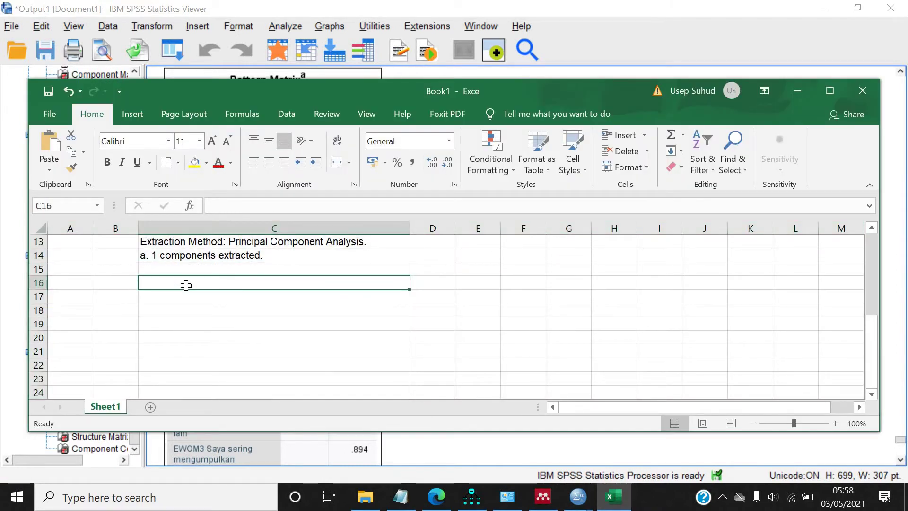
pyautogui.hotkey('ctrl', 'v')
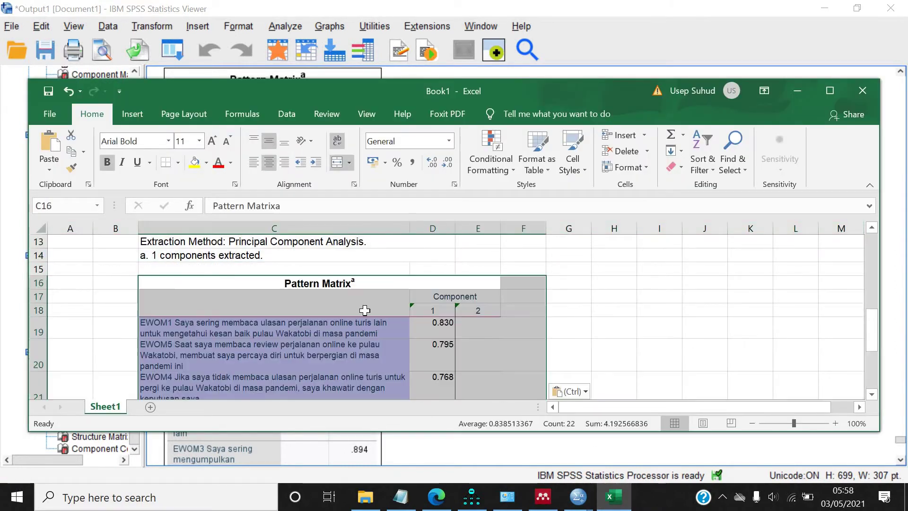
# - Return to the SPSS output and remove the items EWOM1 to EWOM5 from the factor analysis variables
pyautogui.click(612, 497)
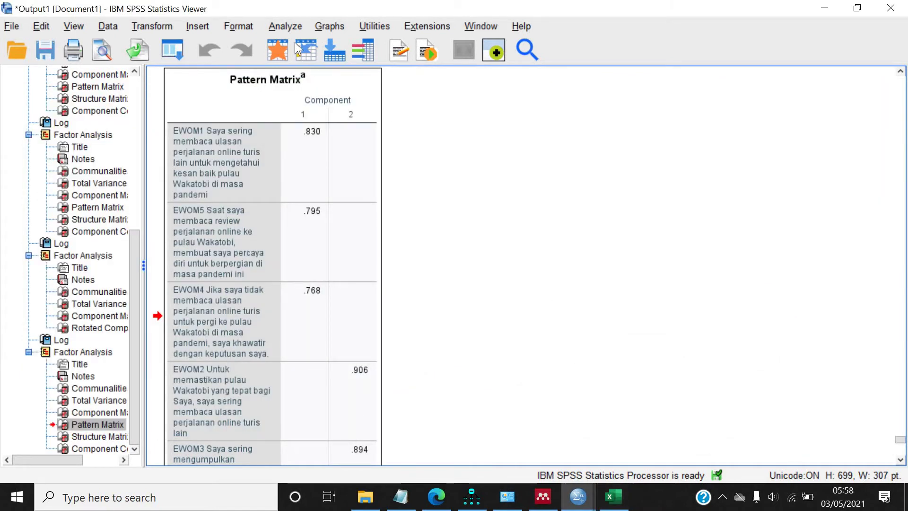
pyautogui.click(286, 26)
pyautogui.moveTo(426, 283)
pyautogui.click(475, 286)
pyautogui.click(449, 212)
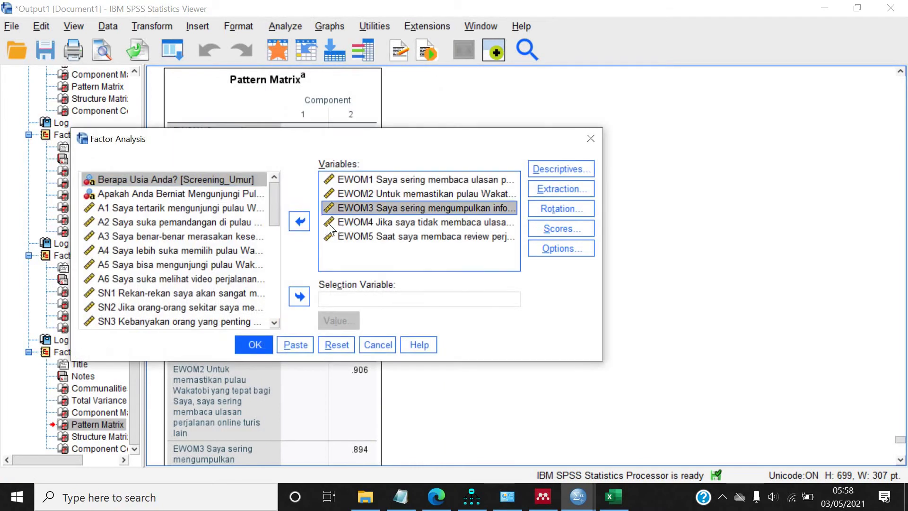
pyautogui.hotkey('ctrl', 'a')
pyautogui.moveTo(449, 212); pyautogui.dragTo(196, 272)
pyautogui.scroll(-2, 165, 279)
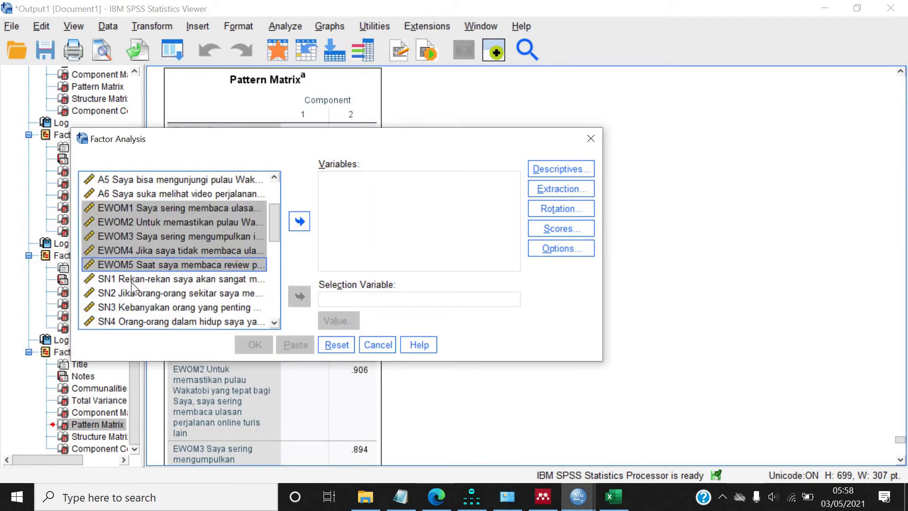
pyautogui.click(133, 280)
pyautogui.scroll(-1, 134, 280)
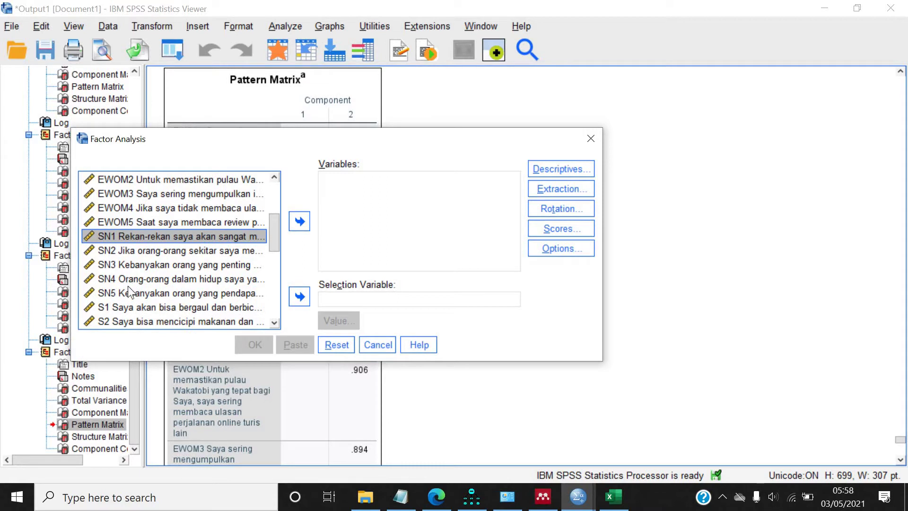
pyautogui.hotkey('shift', 'Down')
pyautogui.hotkey('shift', 'Down')
pyautogui.hotkey('shift', 'Down')
pyautogui.hotkey('shift', 'Down')
pyautogui.scroll(-1, 130, 274)
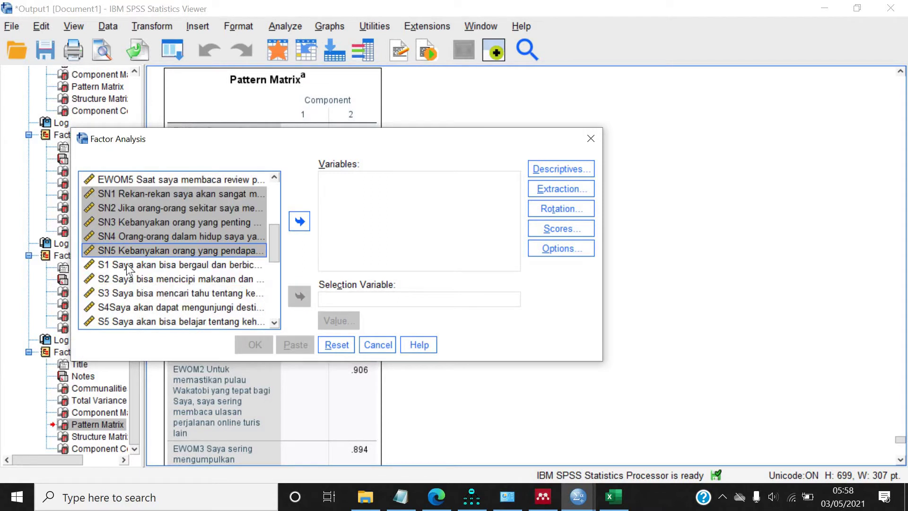
# - Add the items S1 to S7 as analysis variables and run the factor analysis
pyautogui.press('Down')
pyautogui.scroll(-1, 123, 291)
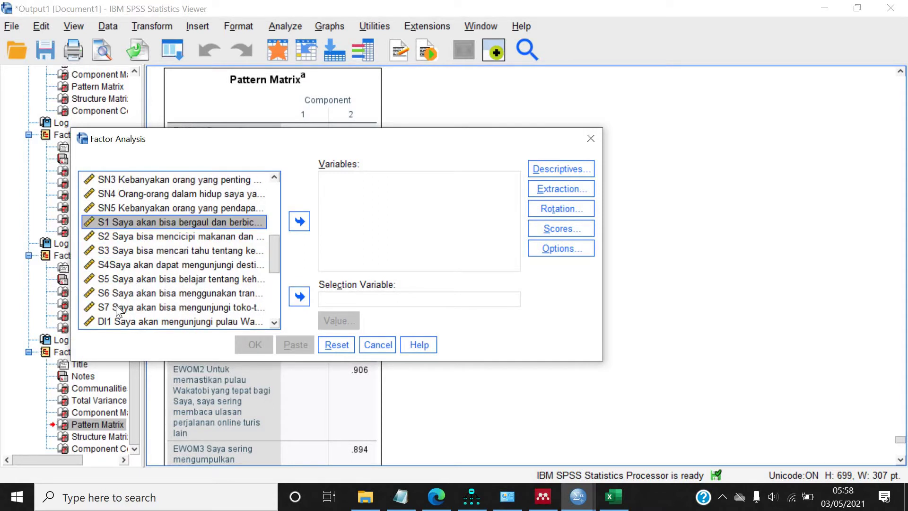
pyautogui.keyDown('shift'); pyautogui.click(118, 307); pyautogui.keyUp('shift')
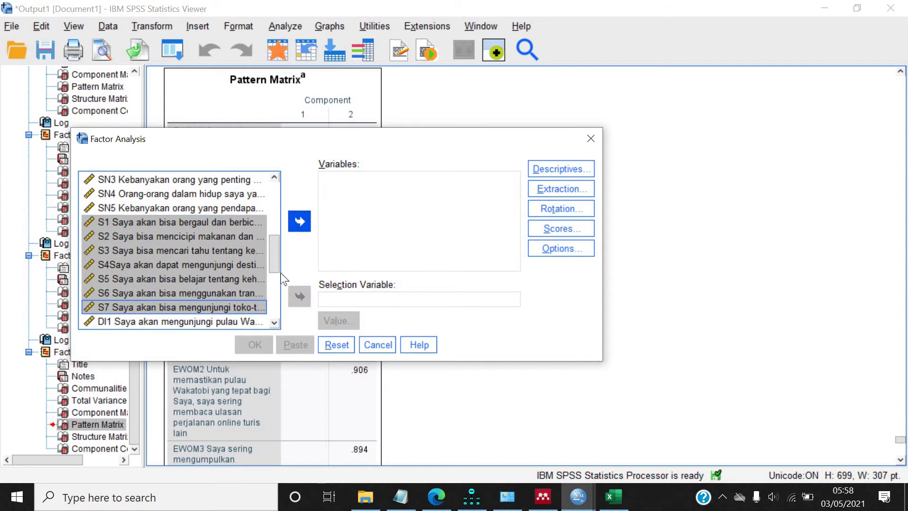
pyautogui.click(299, 222)
pyautogui.click(254, 345)
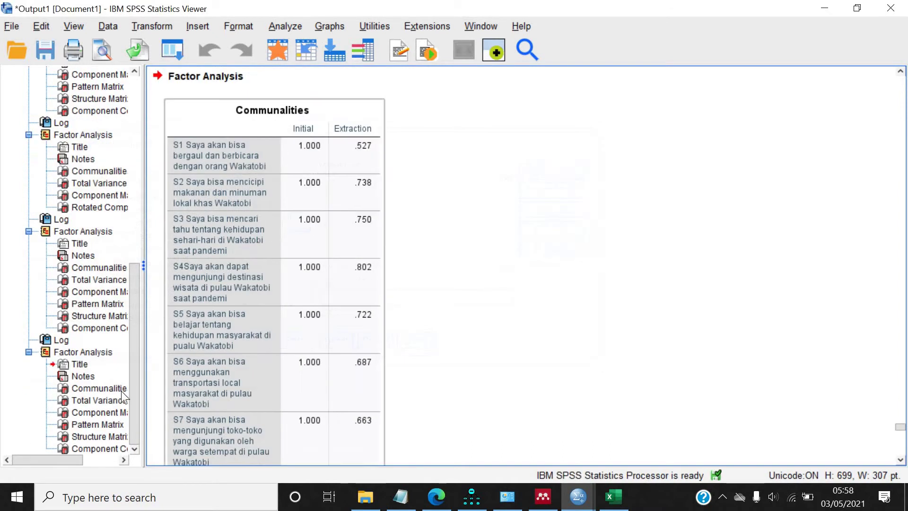
# - Copy the Pattern Matrix table of the S1 to S7 factor analysis from the output
pyautogui.click(98, 425)
pyautogui.click(265, 259)
pyautogui.rightClick(266, 259)
pyautogui.click(286, 290)
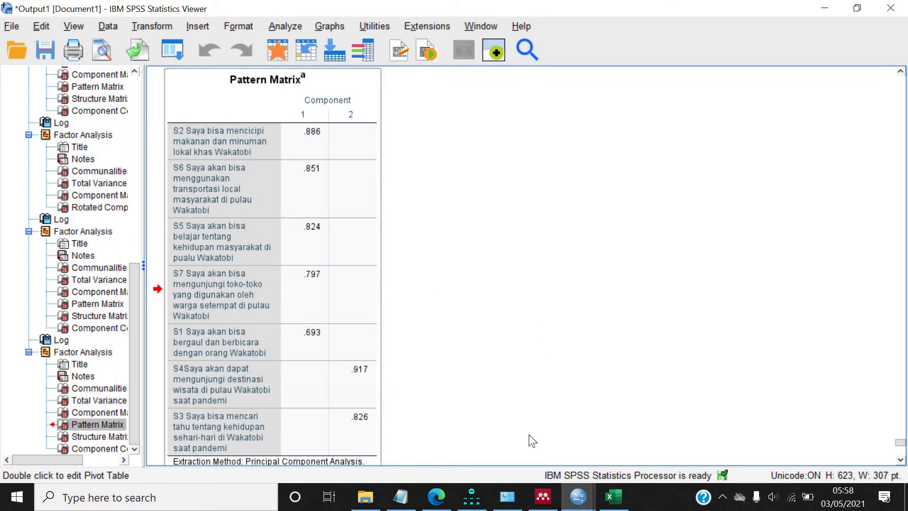
# - Switch to the Excel workbook and paste the copied S-item Pattern Matrix at cell C27, below the EWOM table
pyautogui.click(579, 498)
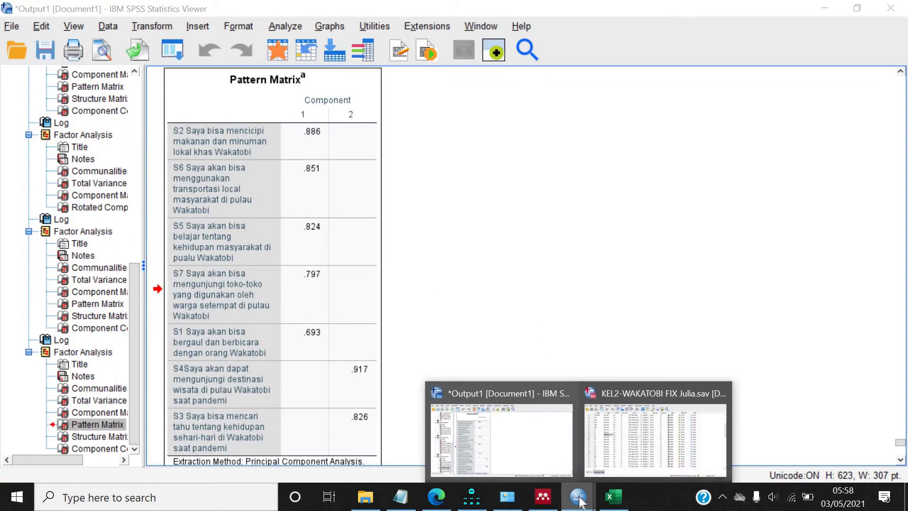
pyautogui.click(615, 496)
pyautogui.hotkey('ctrl', 'v')
pyautogui.scroll(-3, 400, 345)
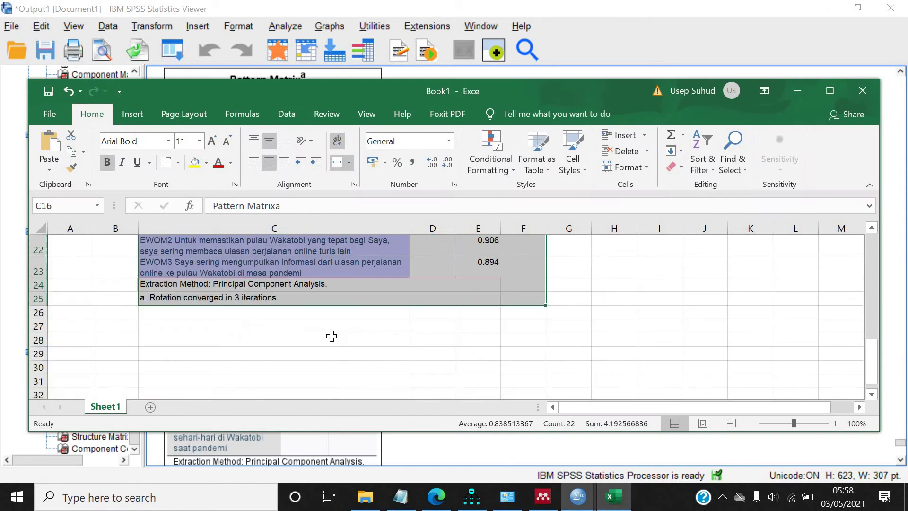
pyautogui.click(235, 339)
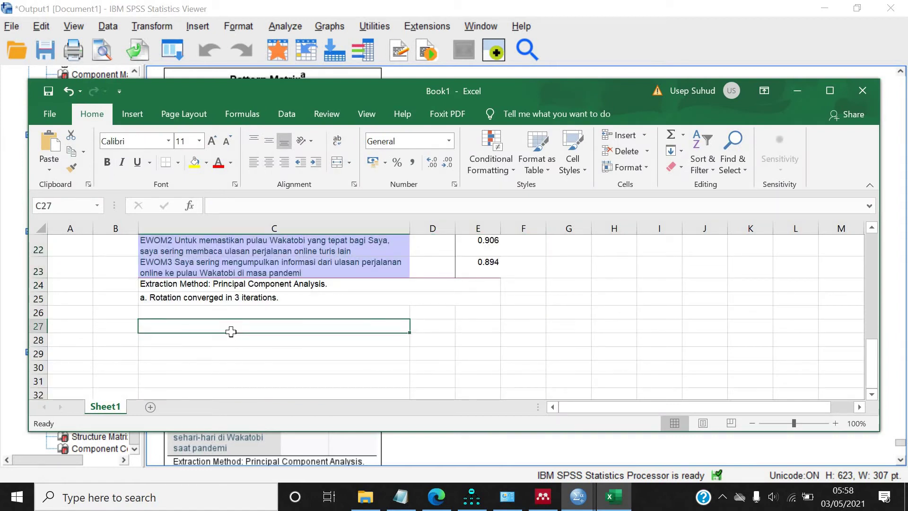
pyautogui.hotkey('ctrl', 'v')
# - Return to the SPSS output and remove the items S1 to S7 from the factor analysis variables
pyautogui.click(613, 497)
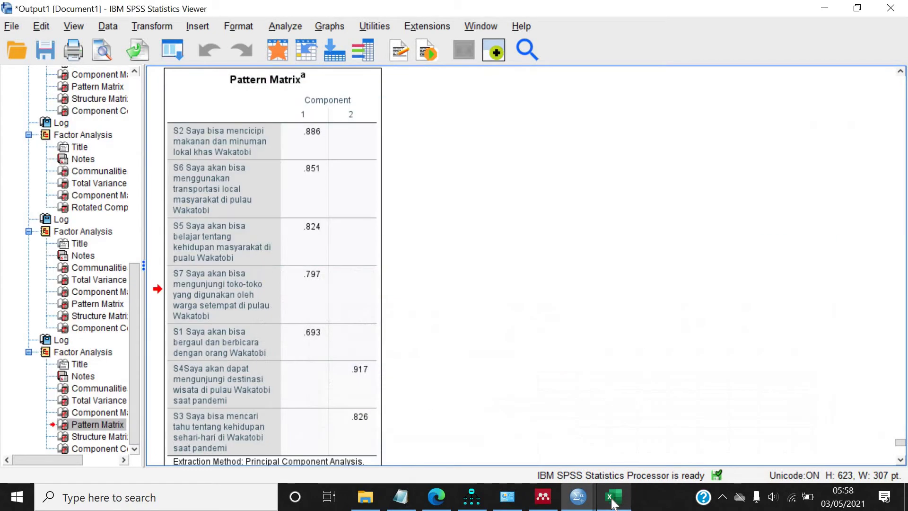
pyautogui.moveTo(579, 502)
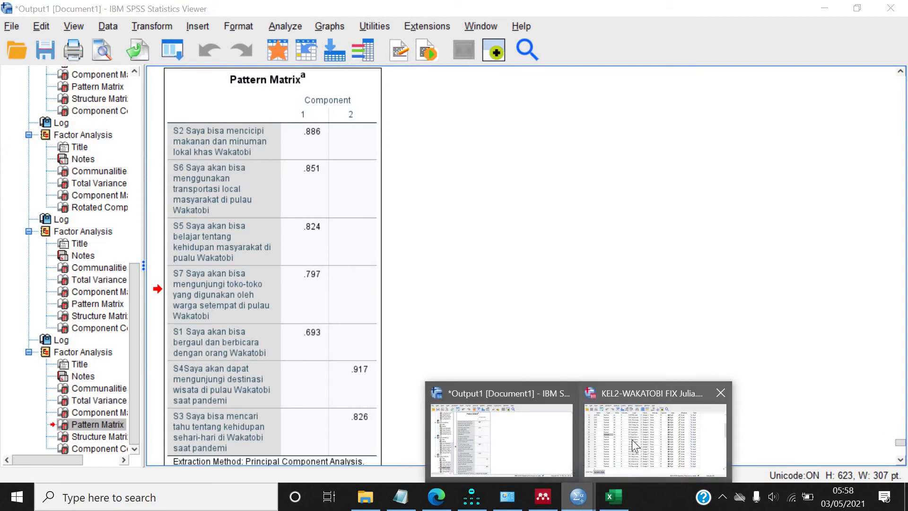
pyautogui.moveTo(646, 433)
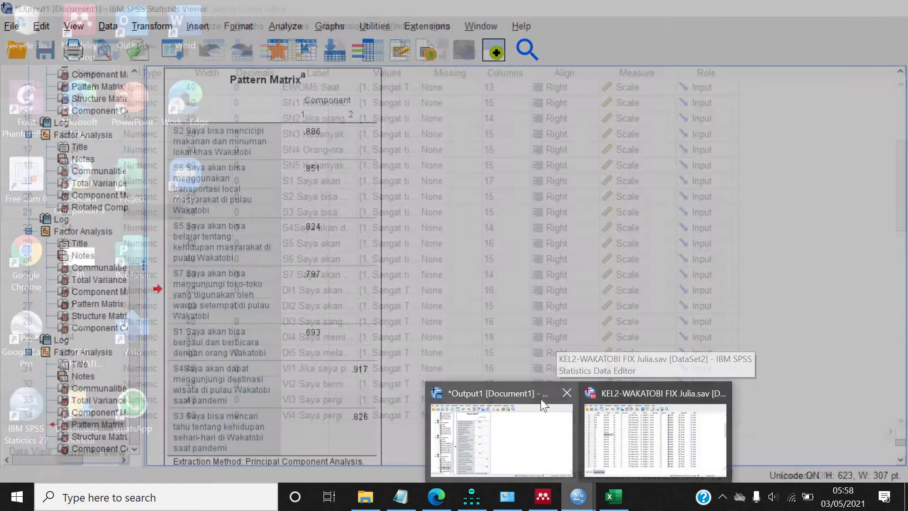
pyautogui.click(542, 400)
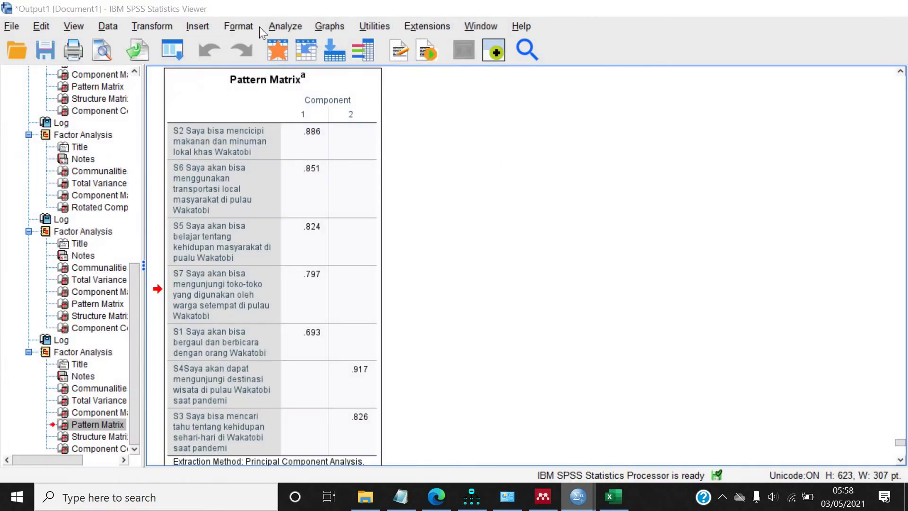
pyautogui.click(274, 27)
pyautogui.moveTo(371, 284)
pyautogui.click(479, 286)
pyautogui.click(416, 222)
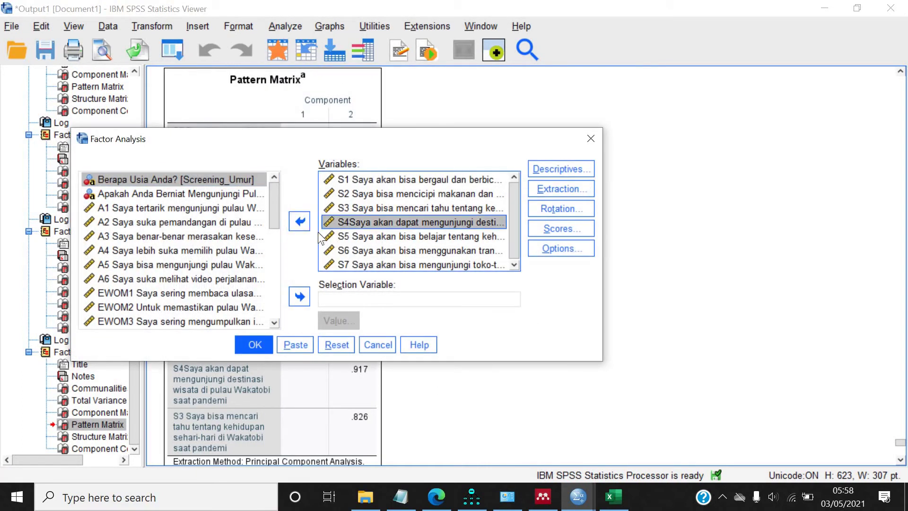
pyautogui.hotkey('ctrl', 'a')
pyautogui.click(299, 221)
# - Add the items DI1 to DI5 as analysis variables and run the factor analysis
pyautogui.scroll(-4, 200, 284)
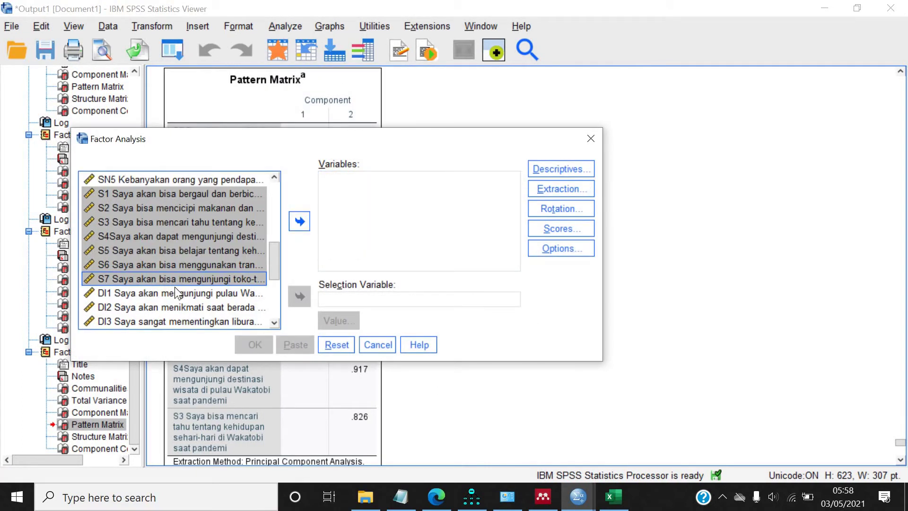
pyautogui.click(131, 208)
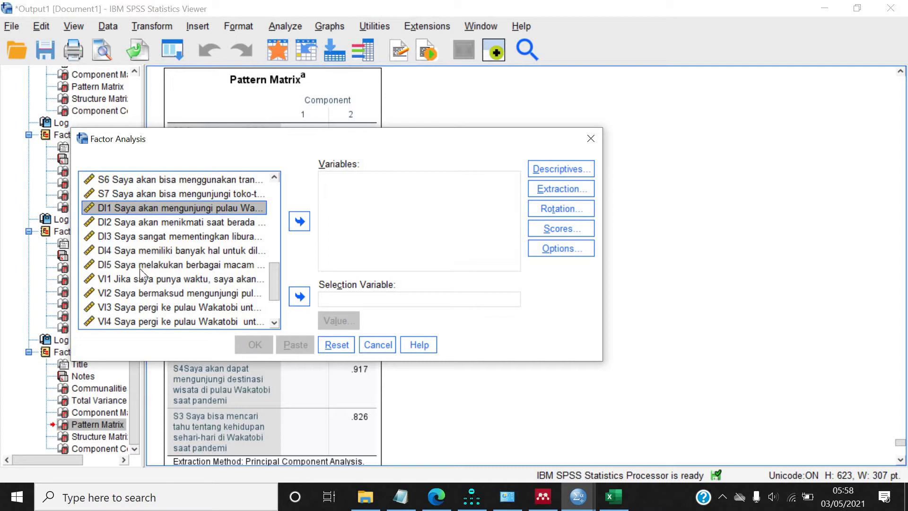
pyautogui.keyDown('ctrl'); pyautogui.click(140, 265); pyautogui.keyUp('ctrl')
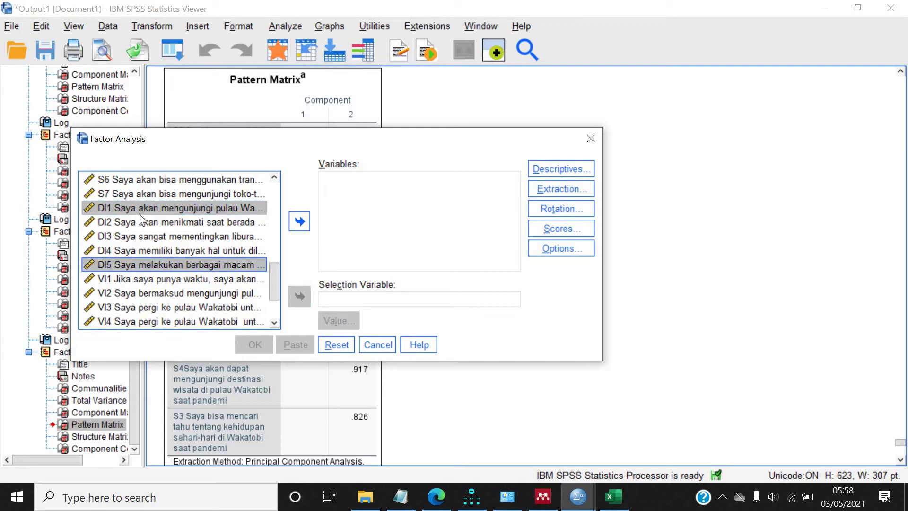
pyautogui.keyDown('shift'); pyautogui.click(137, 264); pyautogui.keyUp('shift')
pyautogui.click(299, 221)
pyautogui.click(255, 344)
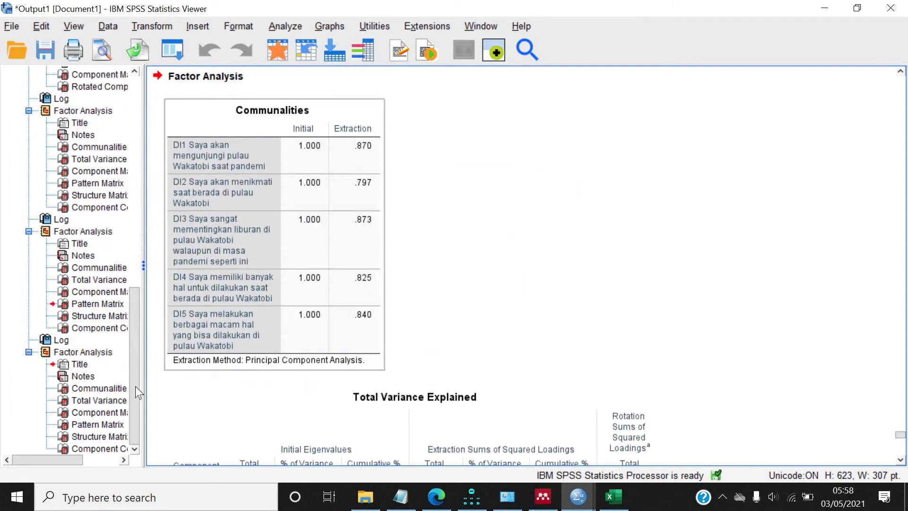
# - Copy the Pattern Matrix table of the DI1 to DI5 factor analysis from the output
pyautogui.click(100, 424)
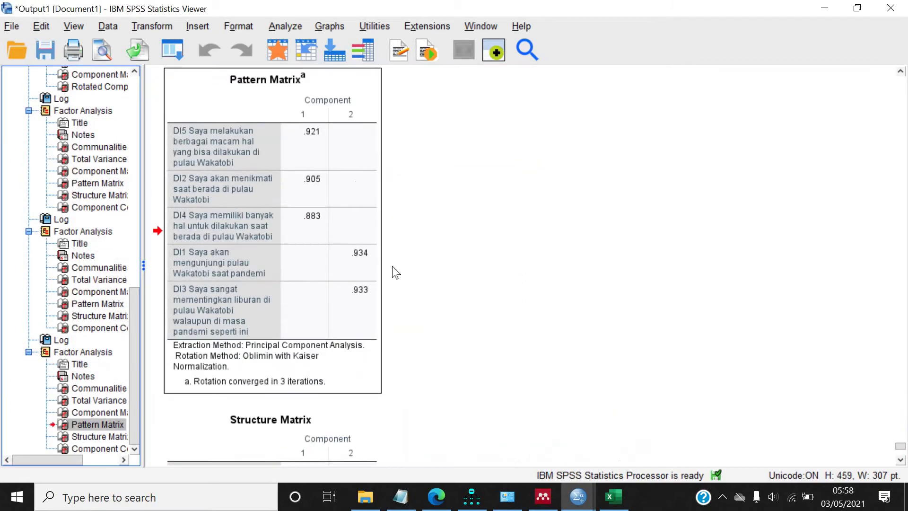
pyautogui.click(263, 205)
pyautogui.rightClick(263, 205)
pyautogui.click(340, 235)
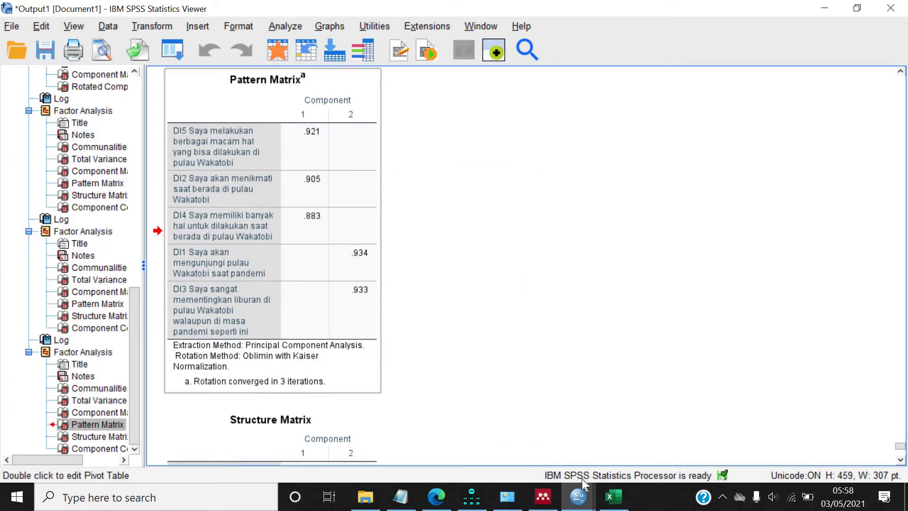
# - Switch to the Excel workbook and paste the copied DI Pattern Matrix at cell C40, below the S-item table
pyautogui.click(613, 496)
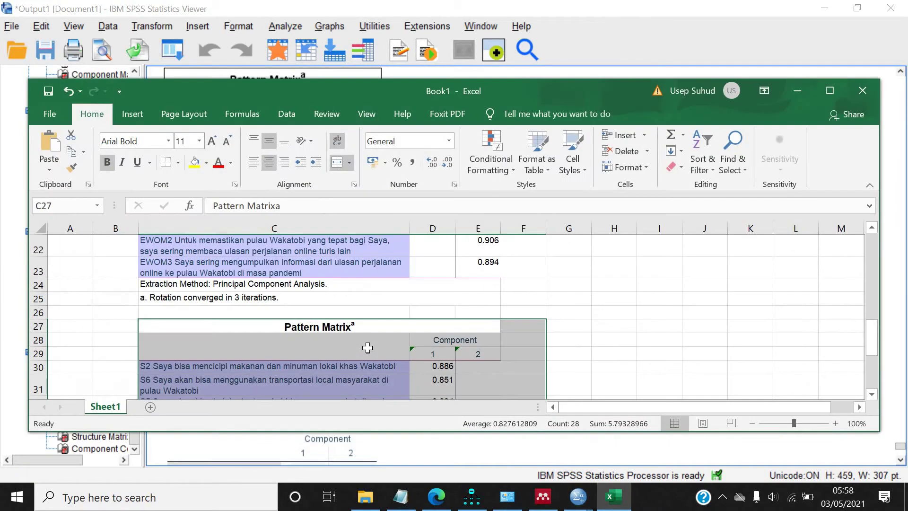
pyautogui.scroll(-4, 367, 349)
pyautogui.click(287, 340)
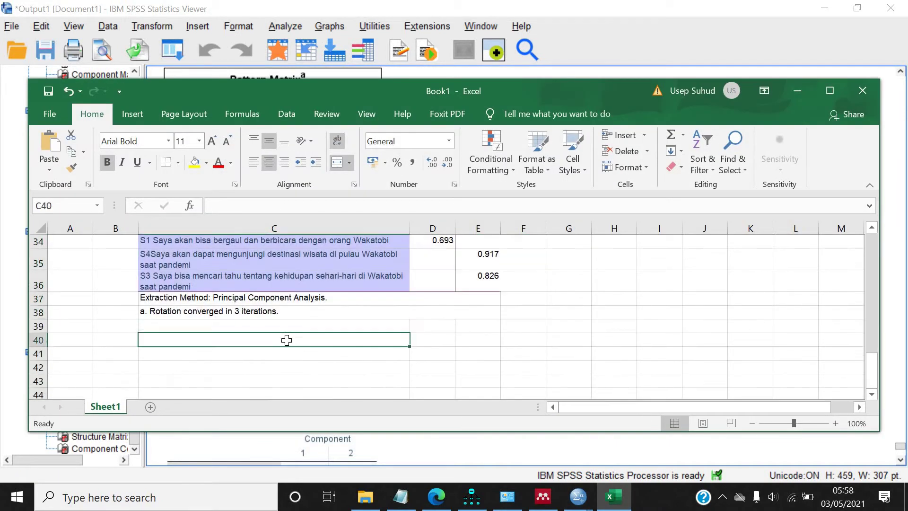
pyautogui.hotkey('ctrl', 'v')
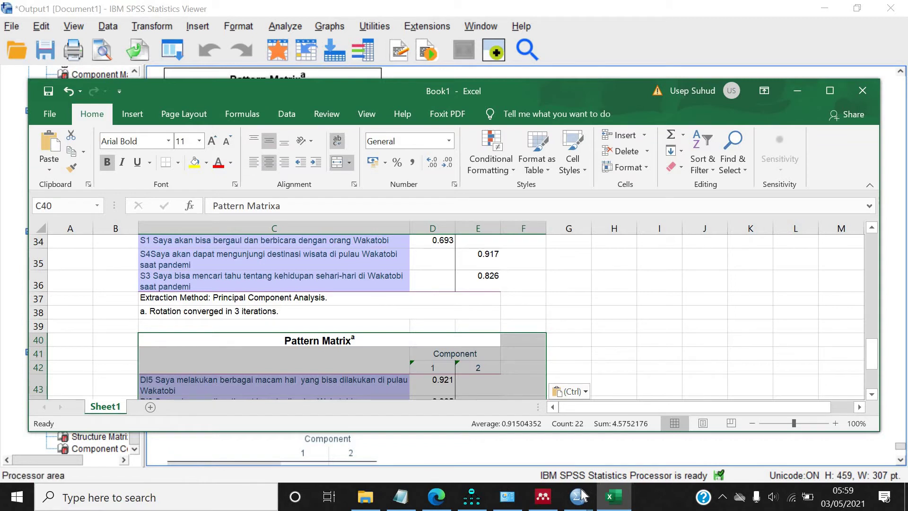
# - Switch to the SPSS data editor, reopen the factor analysis and remove the items DI1 to DI5 from the analysis variables
pyautogui.moveTo(578, 496)
pyautogui.click(644, 461)
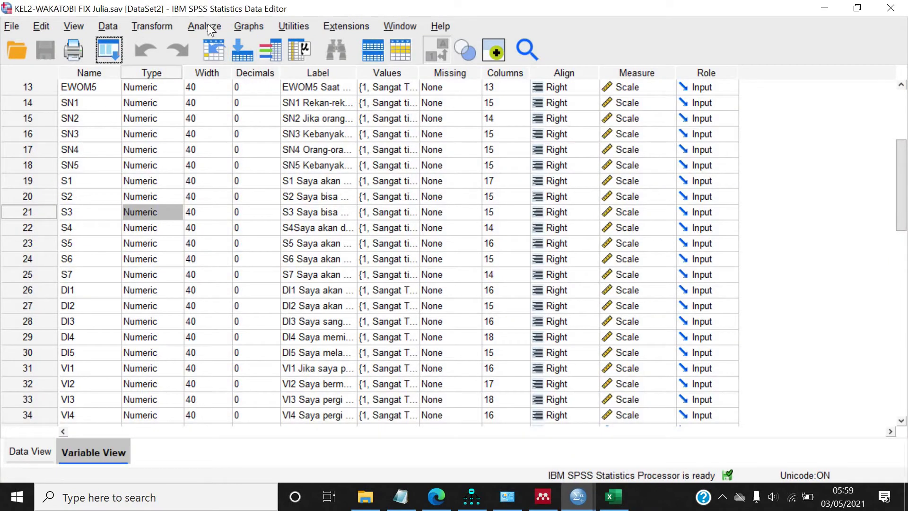
pyautogui.click(209, 27)
pyautogui.moveTo(340, 283)
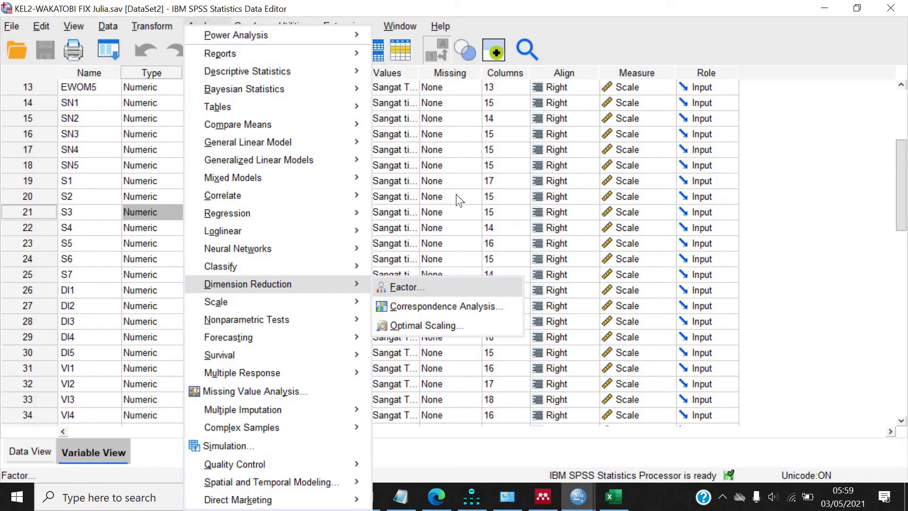
pyautogui.press('Return')
pyautogui.moveTo(451, 180); pyautogui.dragTo(452, 236)
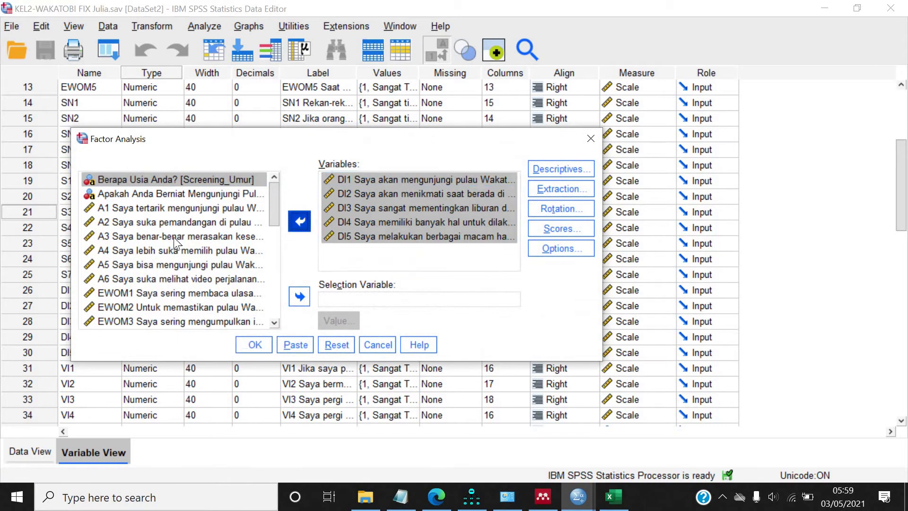
# - Add the items VI1 to VI4 as analysis variables and run the factor analysis
pyautogui.moveTo(176, 244); pyautogui.dragTo(142, 255)
pyautogui.click(118, 264)
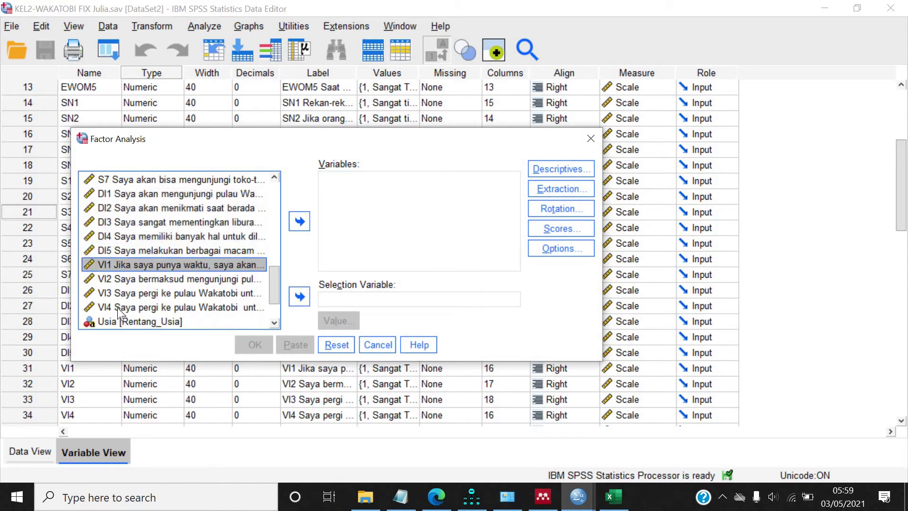
pyautogui.keyDown('shift'); pyautogui.click(118, 308); pyautogui.keyUp('shift')
pyautogui.click(299, 221)
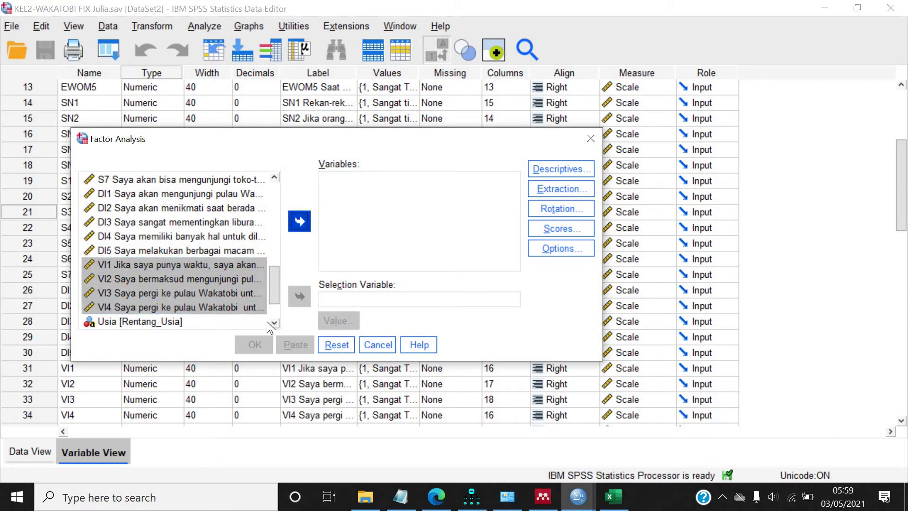
pyautogui.click(255, 345)
# - Copy the Pattern Matrix table of the VI1 to VI4 factor analysis from the output
pyautogui.click(78, 421)
pyautogui.click(237, 219)
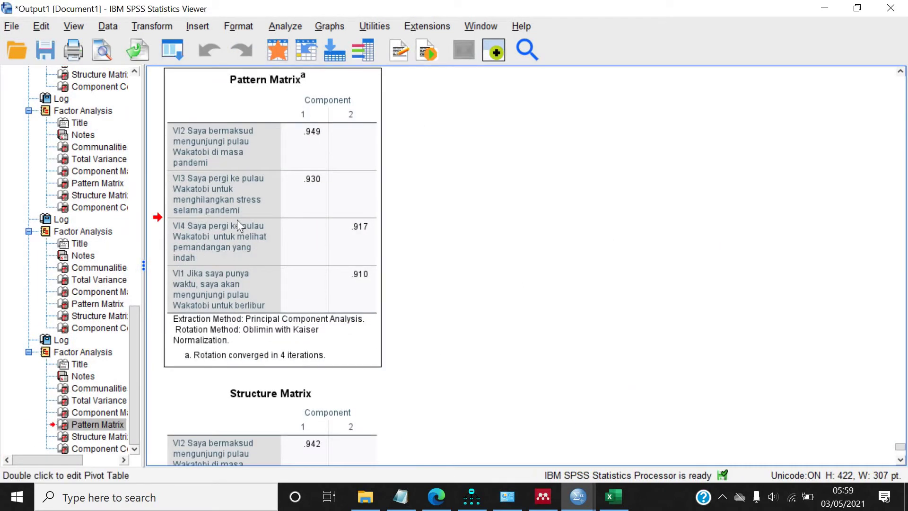
pyautogui.rightClick(237, 219)
pyautogui.click(251, 249)
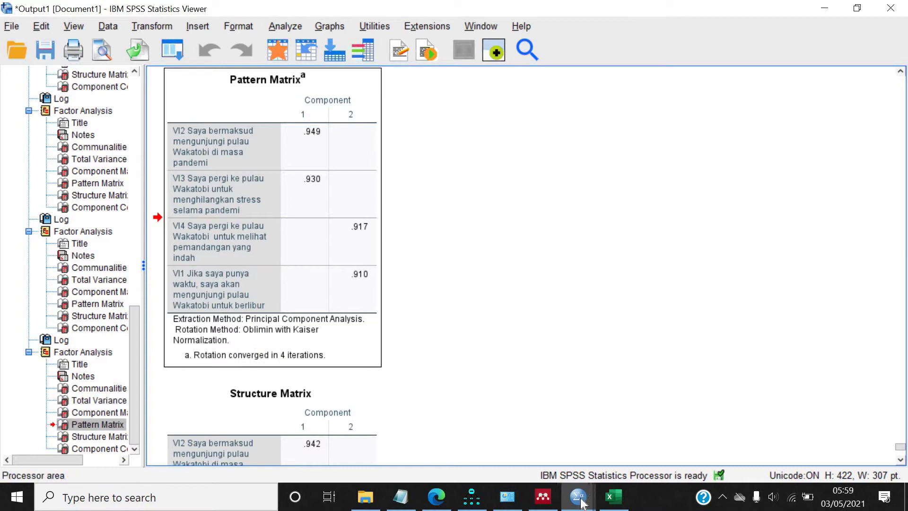
# - Switch to the Excel workbook and paste the VI Pattern Matrix at cell C51, below the DI table
pyautogui.moveTo(611, 497)
pyautogui.click(502, 440)
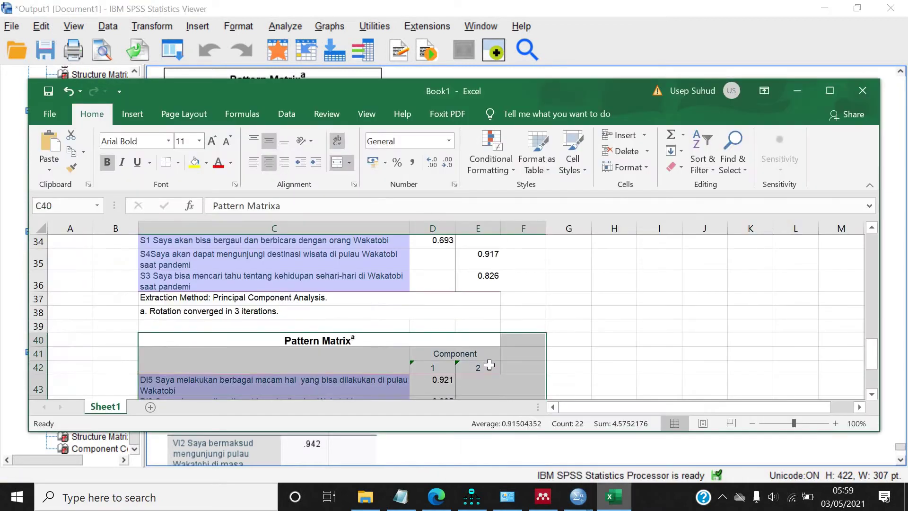
pyautogui.scroll(-3, 486, 362)
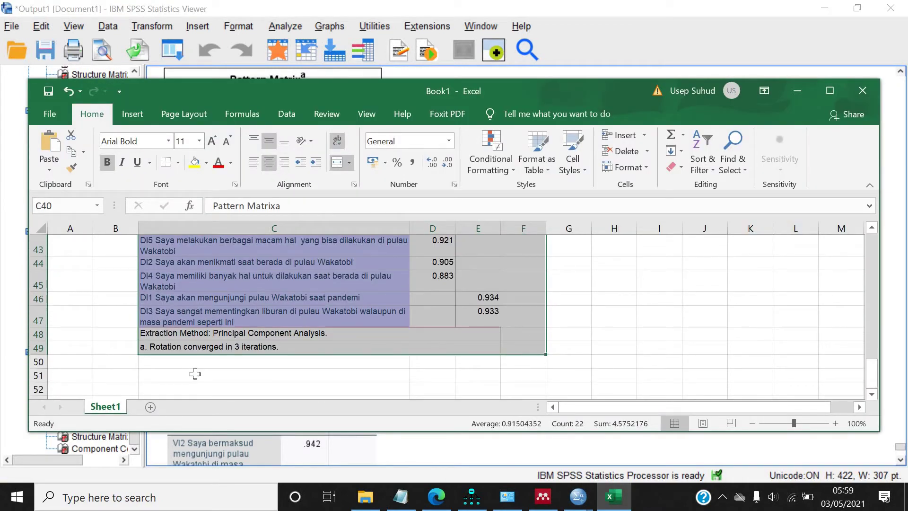
pyautogui.click(195, 374)
pyautogui.hotkey('ctrl', 'v')
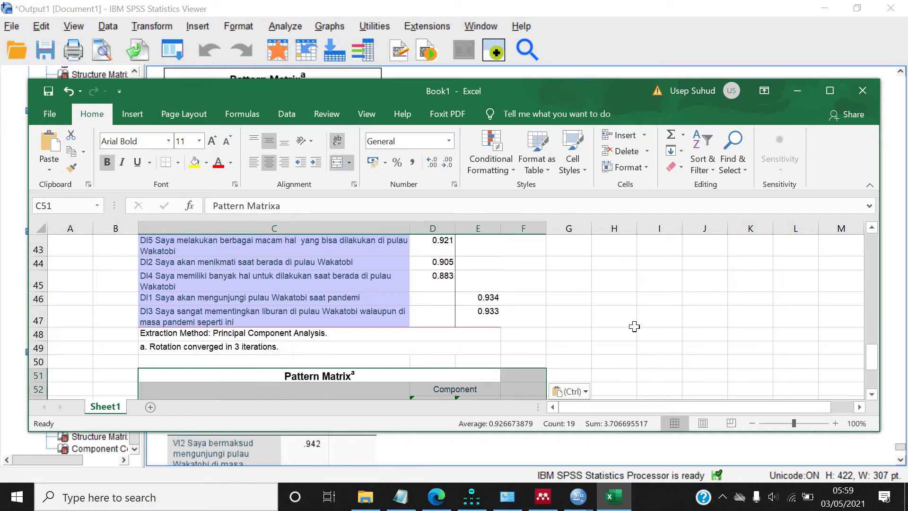
# - Maximize the workbook window and delete rows 48 to 52, holding the notes and title between the DI and VI tables
pyautogui.click(629, 321)
pyautogui.click(829, 90)
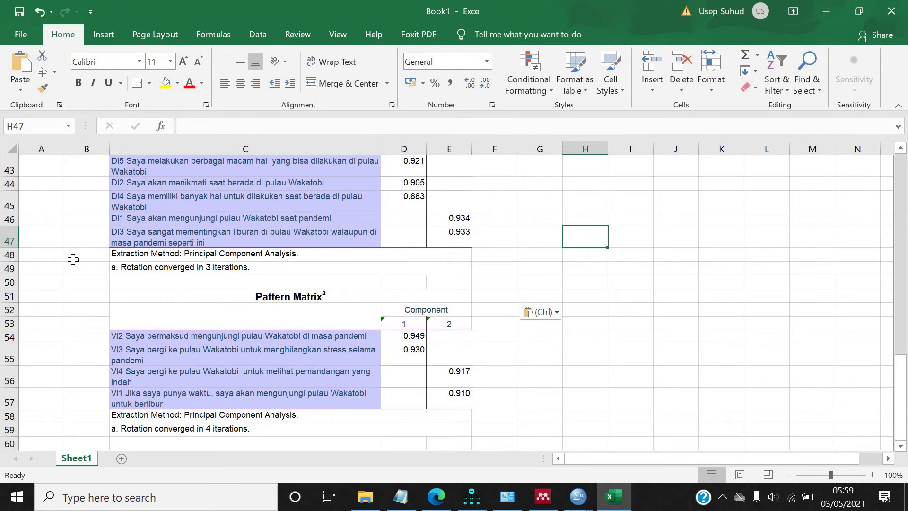
pyautogui.moveTo(9, 255); pyautogui.dragTo(6, 304)
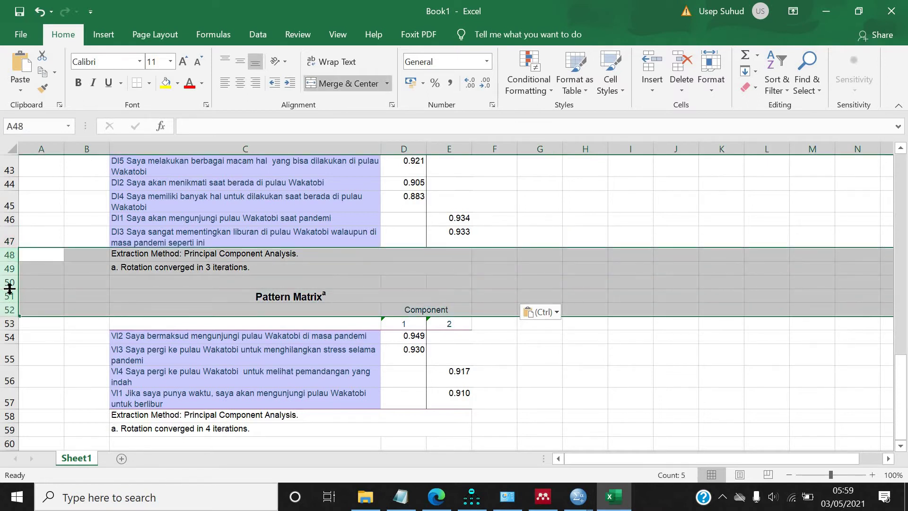
pyautogui.rightClick(9, 285)
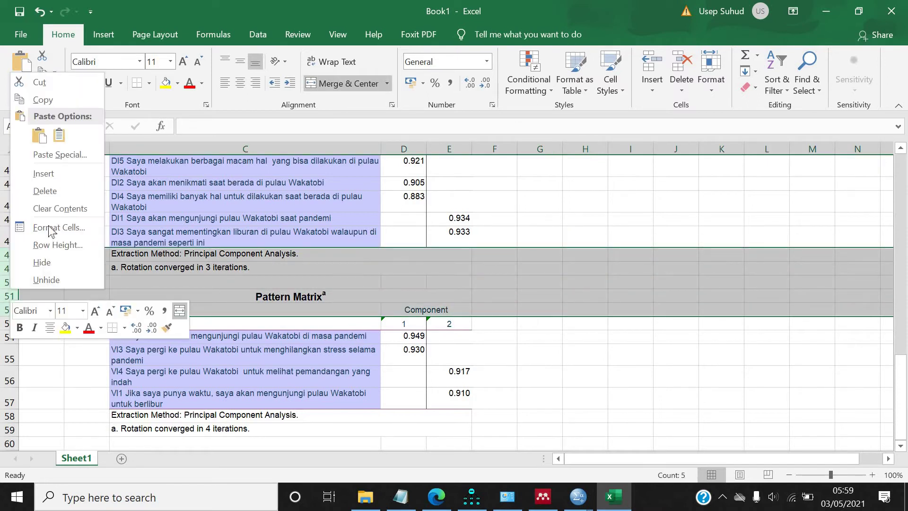
pyautogui.click(50, 191)
# - Set the font of the whole worksheet to Times New Roman
pyautogui.hotkey('ctrl', 'a')
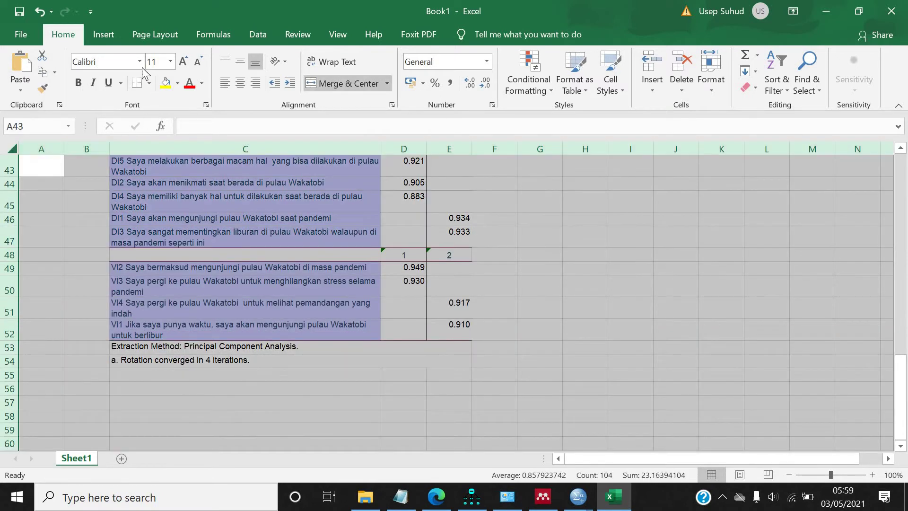
pyautogui.click(140, 61)
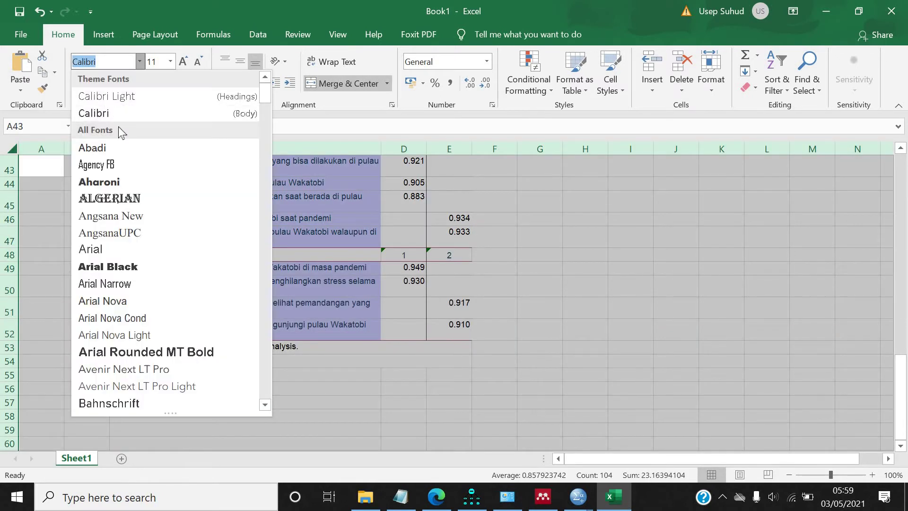
pyautogui.write('t')
pyautogui.press('Return')
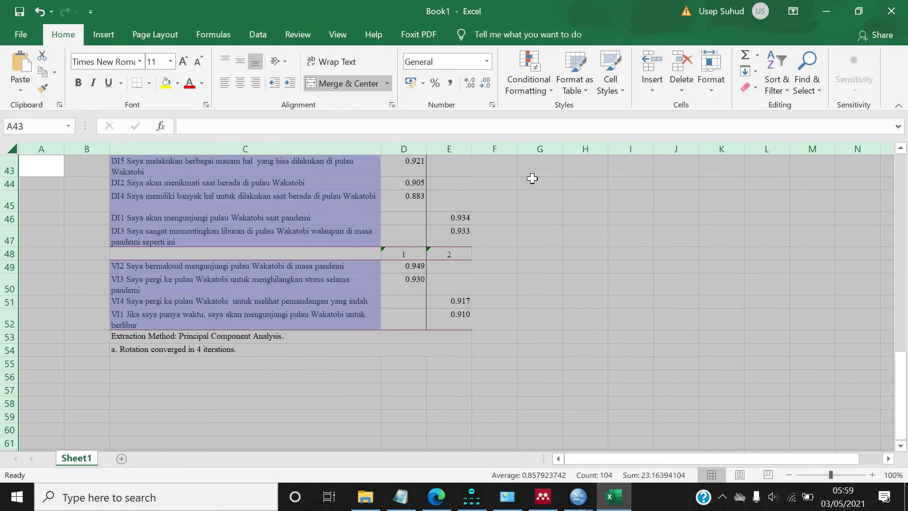
# - Remove the fill colour from the whole worksheet and set all text to black
pyautogui.click(176, 84)
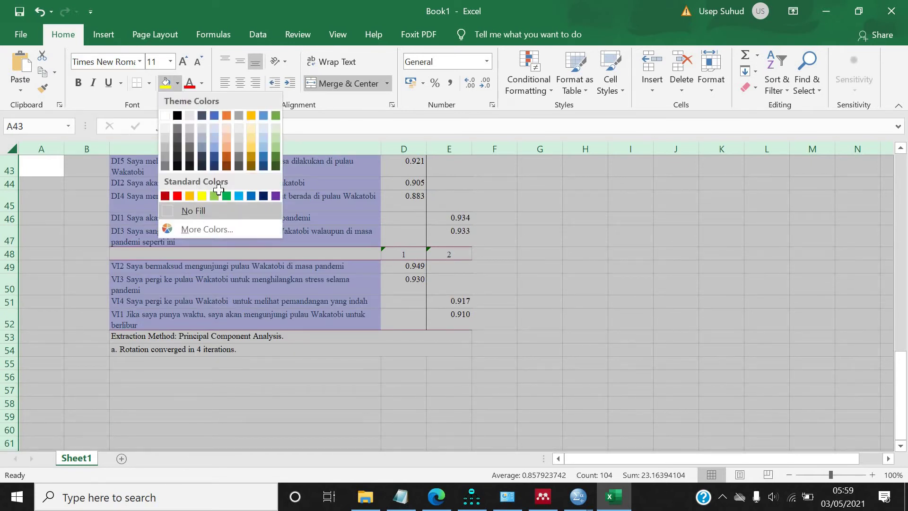
pyautogui.click(204, 210)
pyautogui.scroll(3, 293, 240)
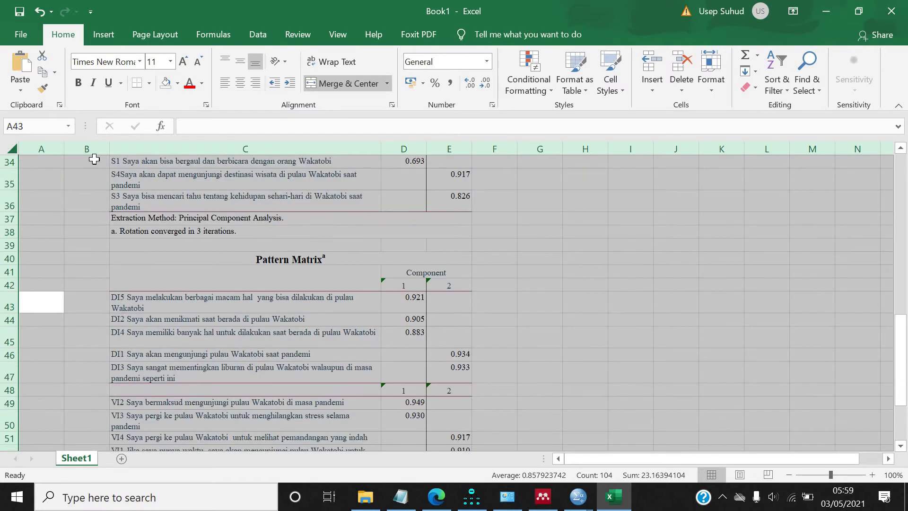
pyautogui.click(201, 83)
pyautogui.click(208, 101)
pyautogui.click(325, 317)
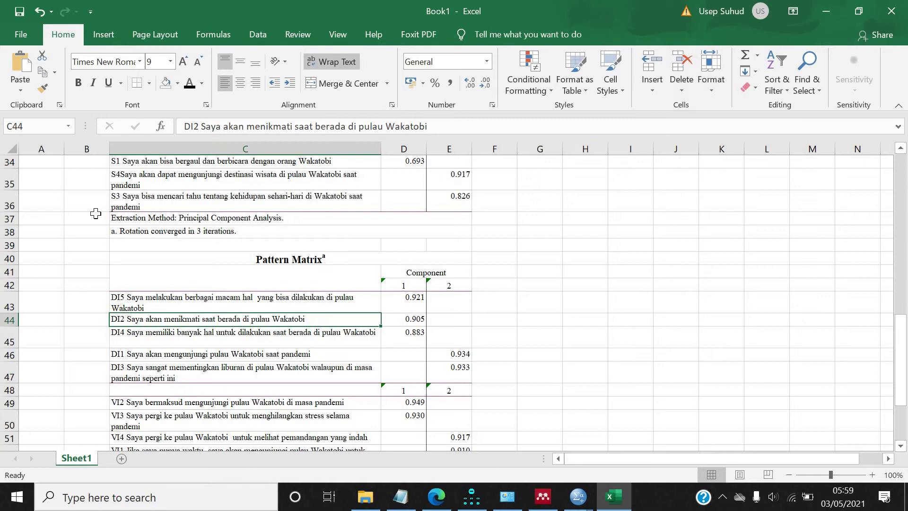
# - Delete rows 37 to 41, holding the notes and title between the S and DI tables
pyautogui.moveTo(10, 218); pyautogui.dragTo(15, 270)
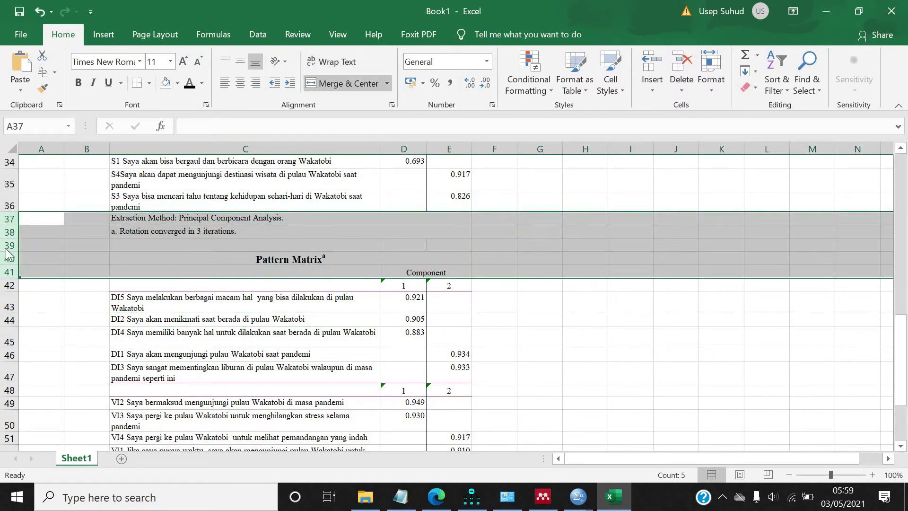
pyautogui.rightClick(7, 249)
pyautogui.click(47, 368)
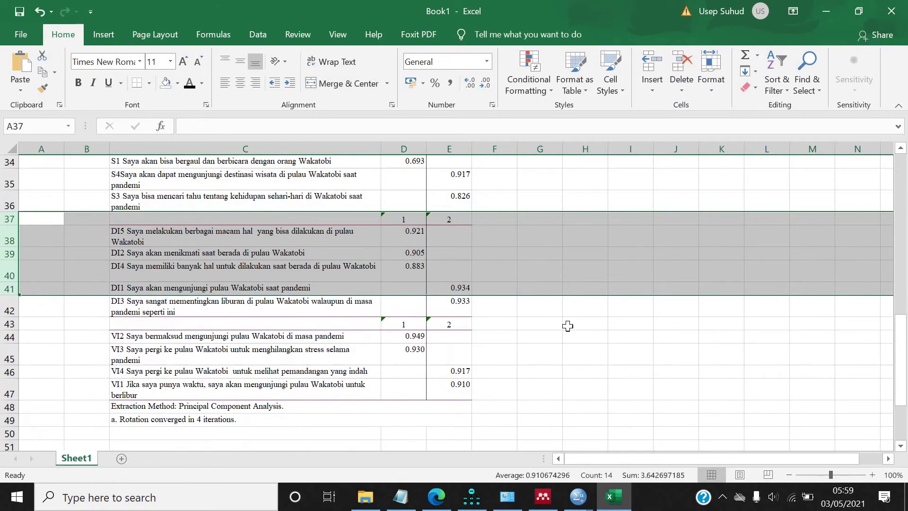
pyautogui.click(567, 324)
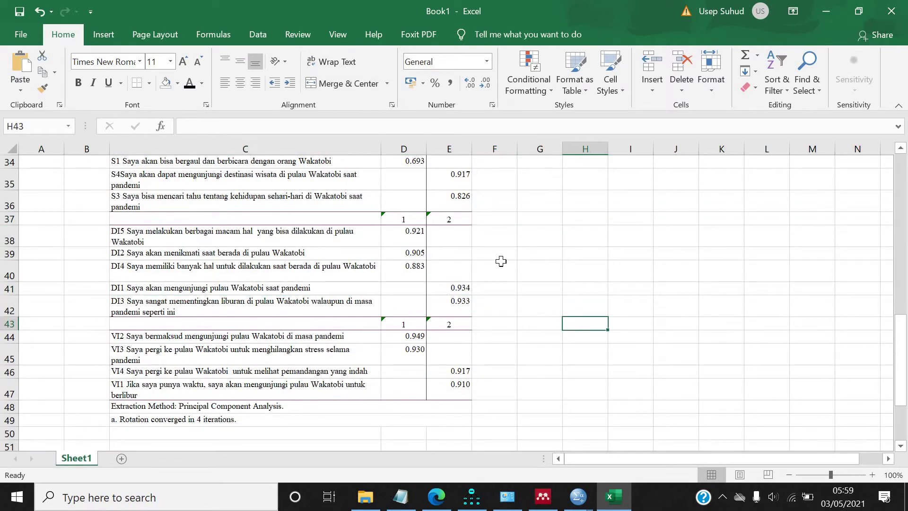
# - Delete rows 24 to 28, holding the notes and title between the EWOM and S tables
pyautogui.scroll(4, 500, 261)
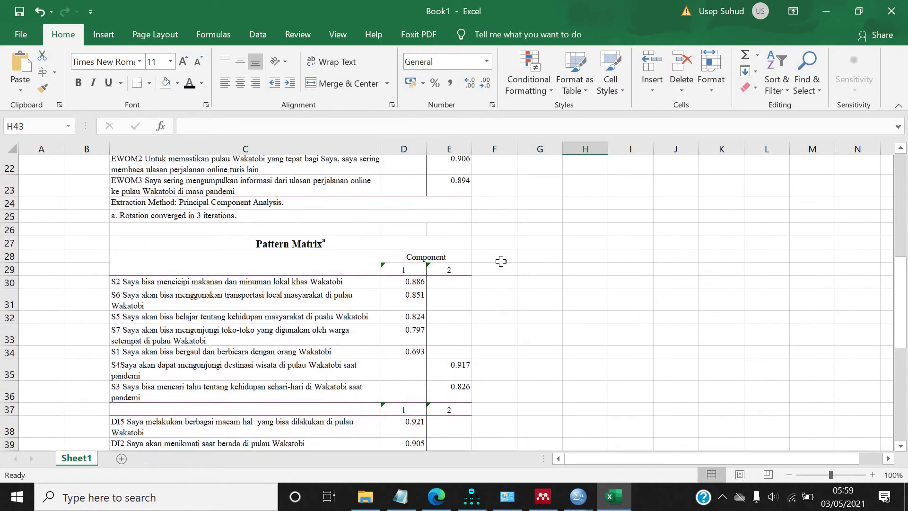
pyautogui.moveTo(8, 205); pyautogui.dragTo(9, 259)
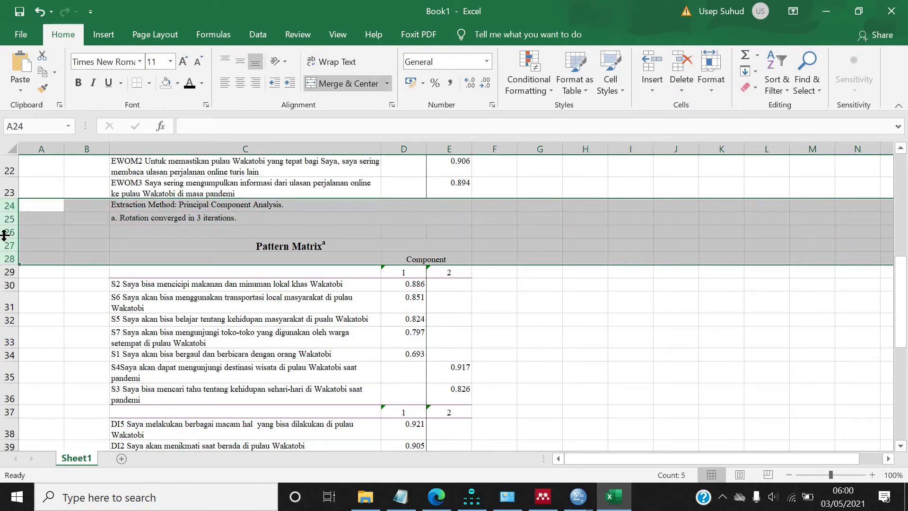
pyautogui.rightClick(9, 255)
pyautogui.click(35, 355)
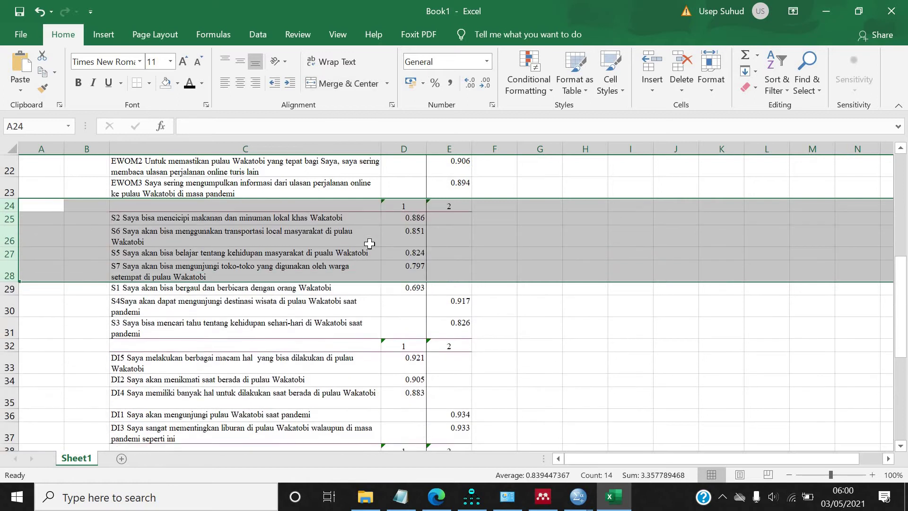
# - Delete rows 13 to 17, holding the notes and title between the A and EWOM tables
pyautogui.scroll(1, 369, 244)
pyautogui.scroll(2, 369, 244)
pyautogui.scroll(1, 40, 222)
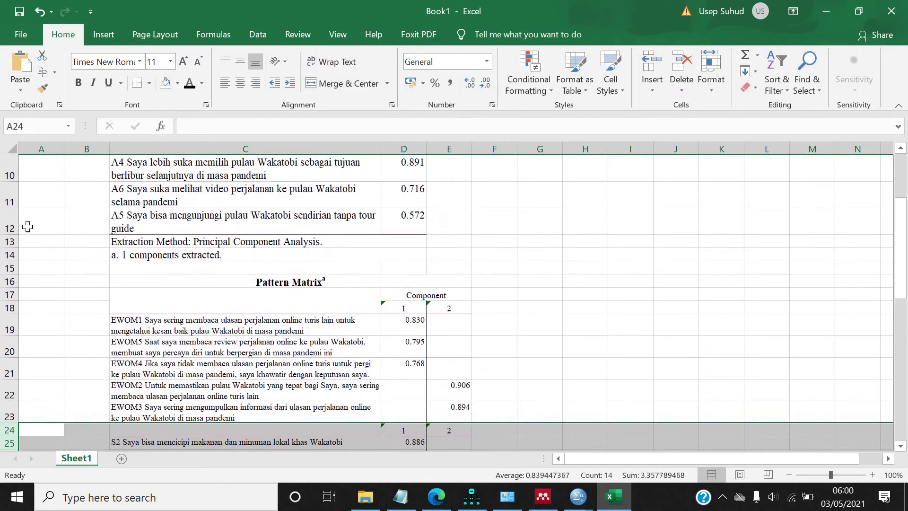
pyautogui.moveTo(11, 240); pyautogui.dragTo(11, 294)
pyautogui.rightClick(10, 294)
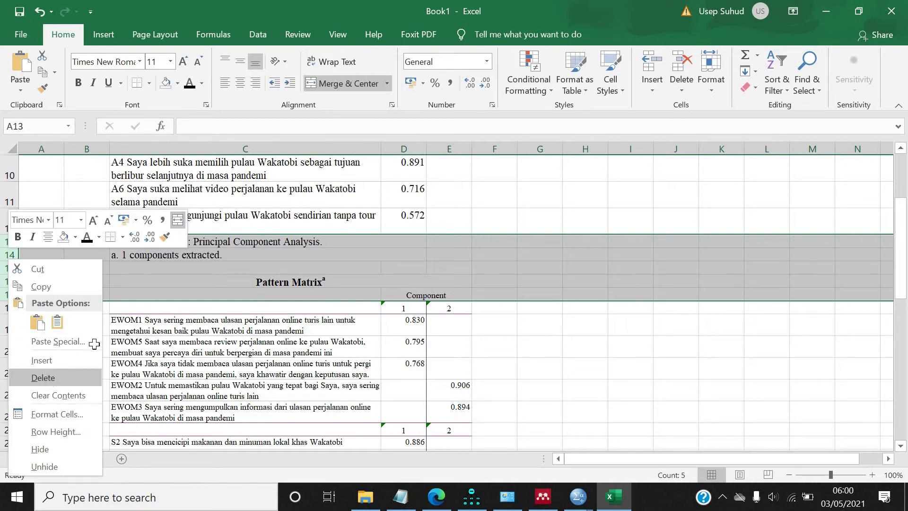
pyautogui.click(42, 377)
# - Widen column D slightly so the Component header fits on one line
pyautogui.scroll(1, 242, 290)
pyautogui.scroll(2, 243, 289)
pyautogui.click(359, 248)
pyautogui.press('Right')
pyautogui.press('Up')
pyautogui.press('Up')
pyautogui.press('Up')
pyautogui.moveTo(430, 150); pyautogui.dragTo(434, 150)
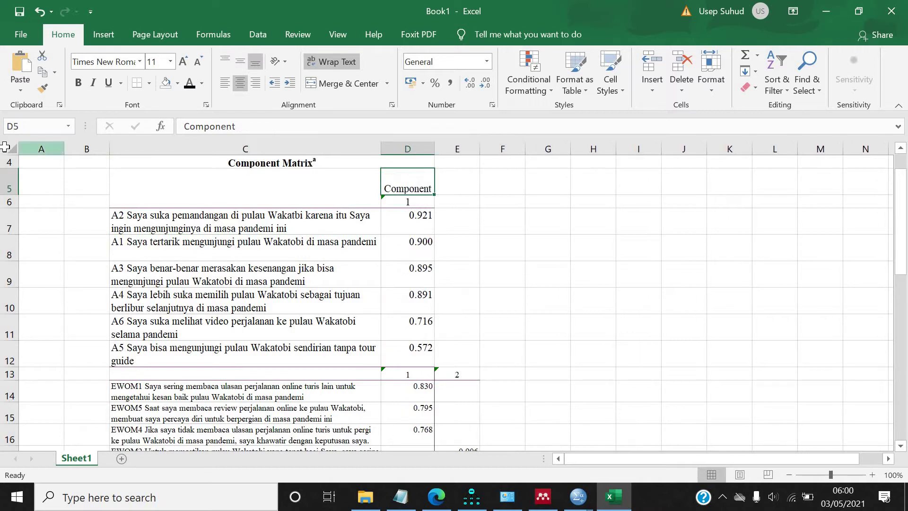
# - Set the font size of the whole worksheet to 11 and check the resulting table
pyautogui.click(11, 149)
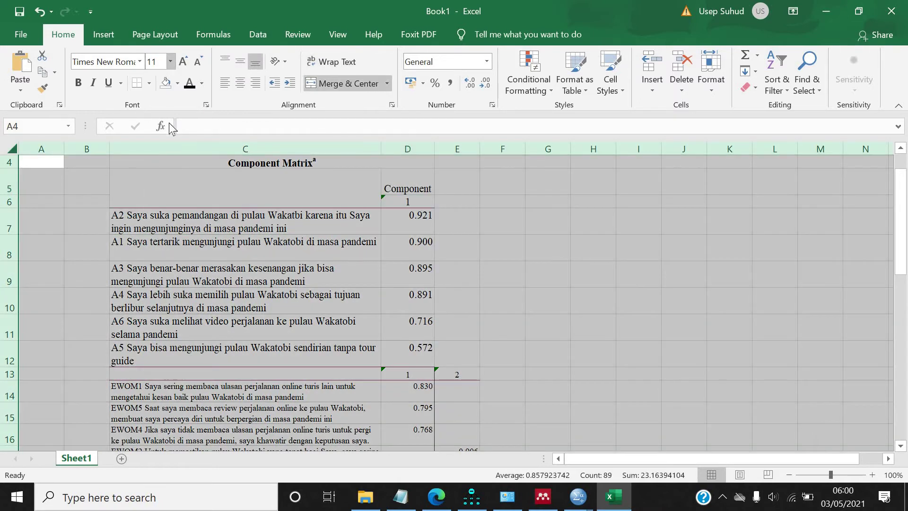
pyautogui.click(170, 61)
pyautogui.click(153, 122)
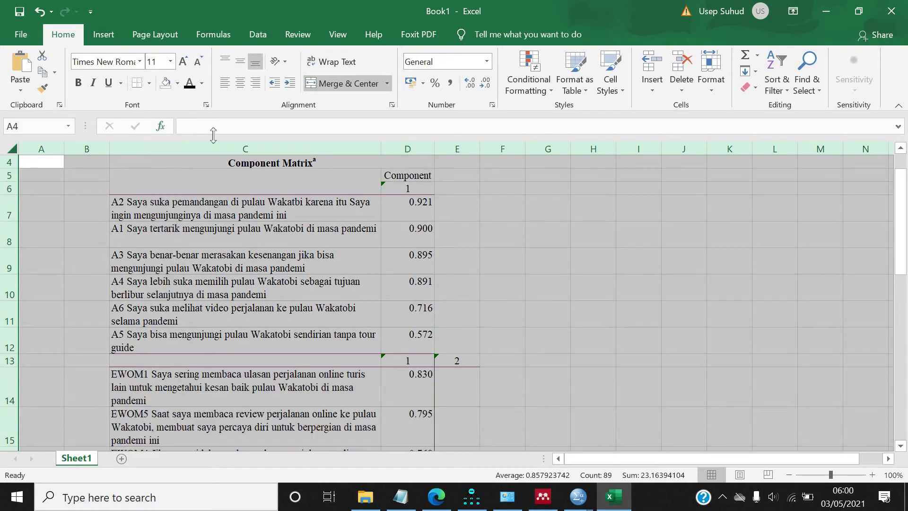
pyautogui.click(509, 275)
pyautogui.scroll(-2, 472, 262)
pyautogui.scroll(2, 427, 235)
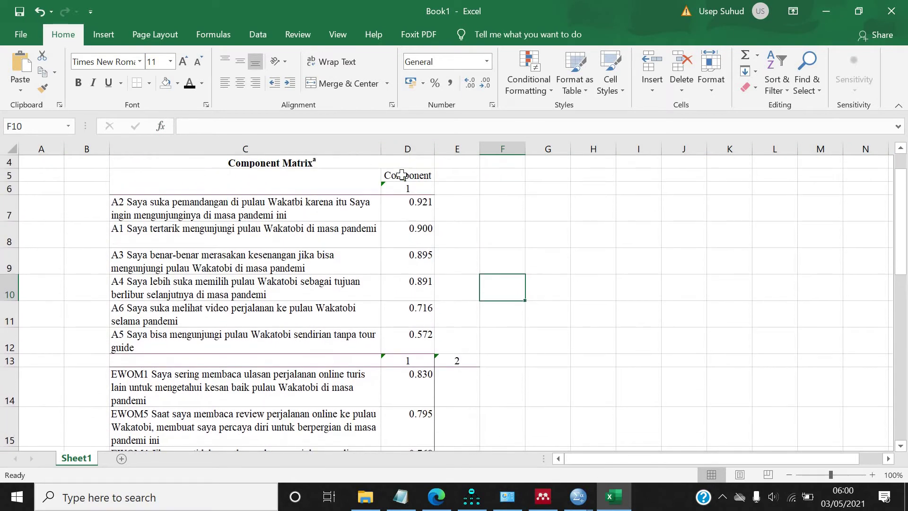
# - Delete row 5, which holds the Component header of the first table
pyautogui.click(401, 175)
pyautogui.click(6, 175)
pyautogui.rightClick(6, 175)
pyautogui.click(62, 292)
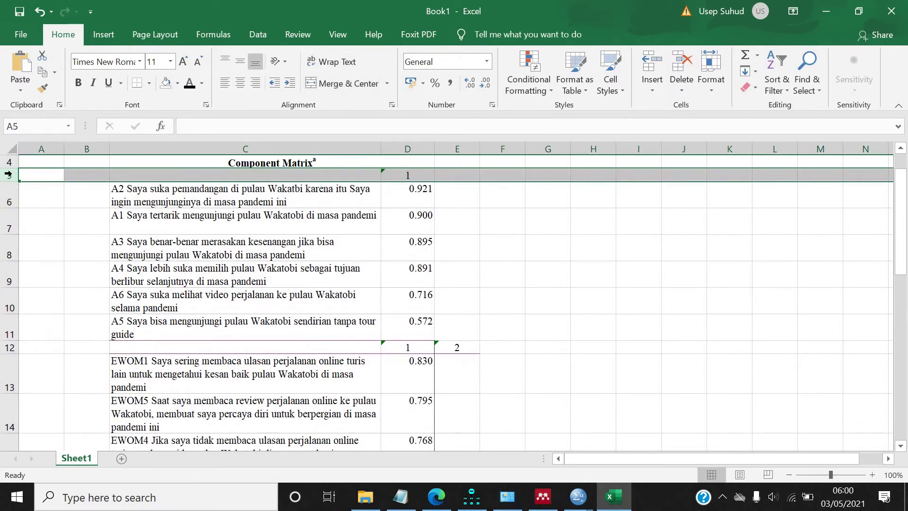
# - Insert a blank row above the component number in row 5 and clear the Component Matrix title from row 4
pyautogui.rightClick(11, 179)
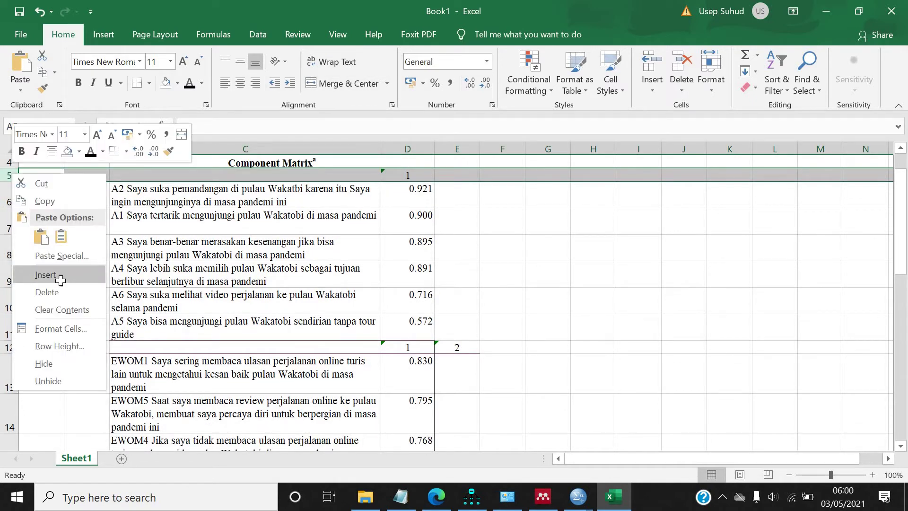
pyautogui.click(57, 275)
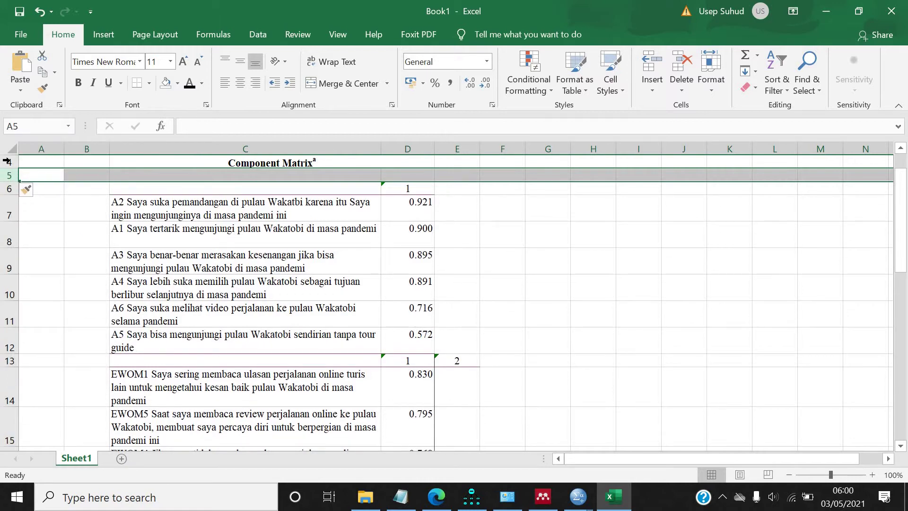
pyautogui.click(6, 161)
pyautogui.press('Delete')
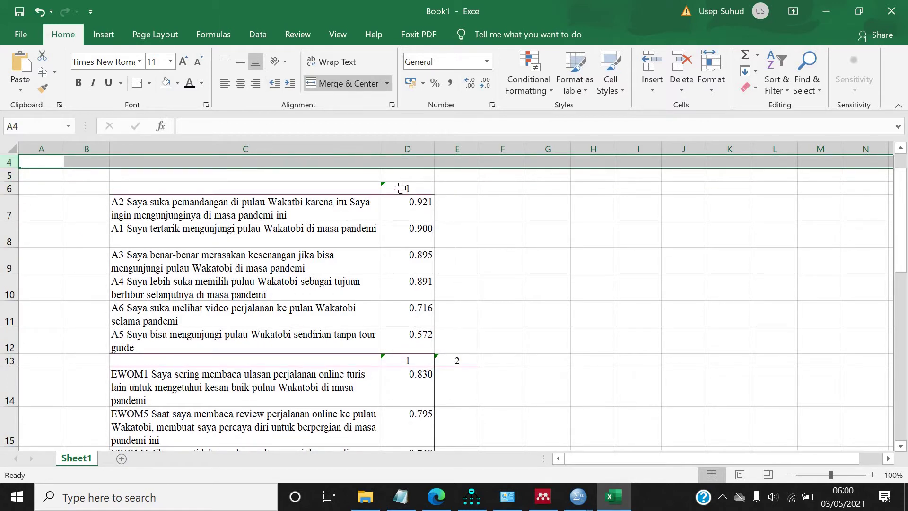
# - Enter the header "factor loadings" in cell D5 above the component number
pyautogui.click(407, 188)
pyautogui.click(410, 174)
pyautogui.write('fac')
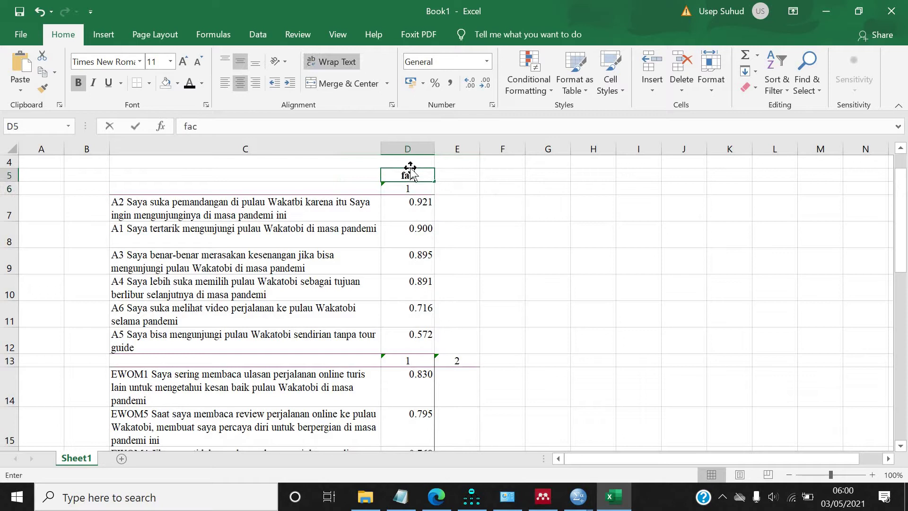
pyautogui.write('tor loadiun')
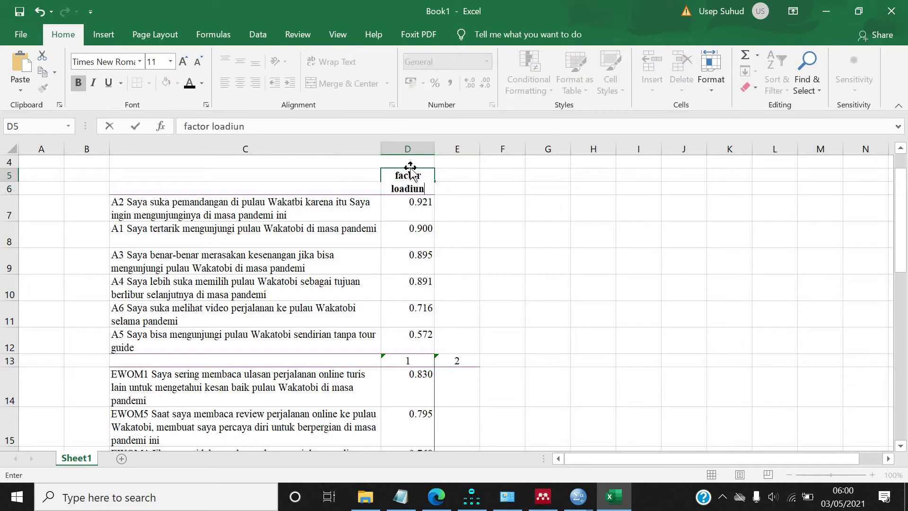
pyautogui.press('BackSpace')
pyautogui.press('BackSpace')
pyautogui.write('ings')
pyautogui.press('Return')
# - Clear the component number from D6 and enter the header "Cronbach's alpha" in E5
pyautogui.click(430, 204)
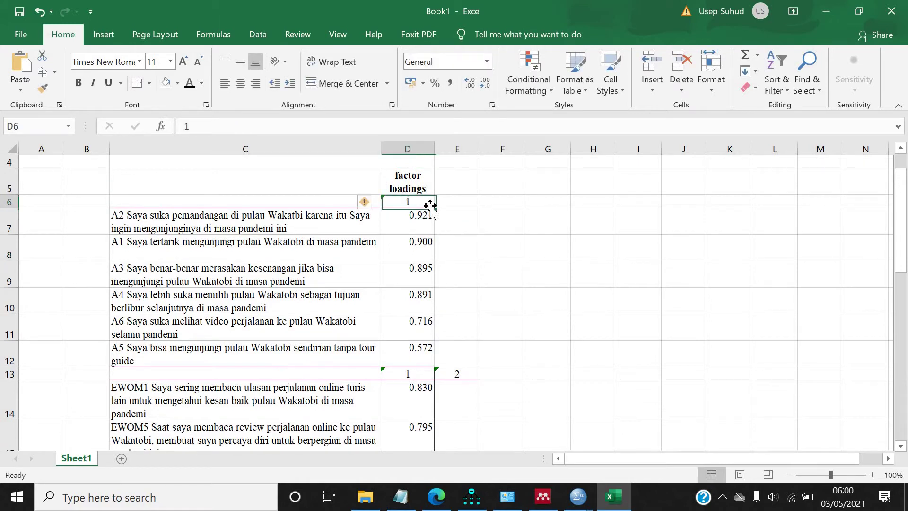
pyautogui.press('Delete')
pyautogui.click(472, 183)
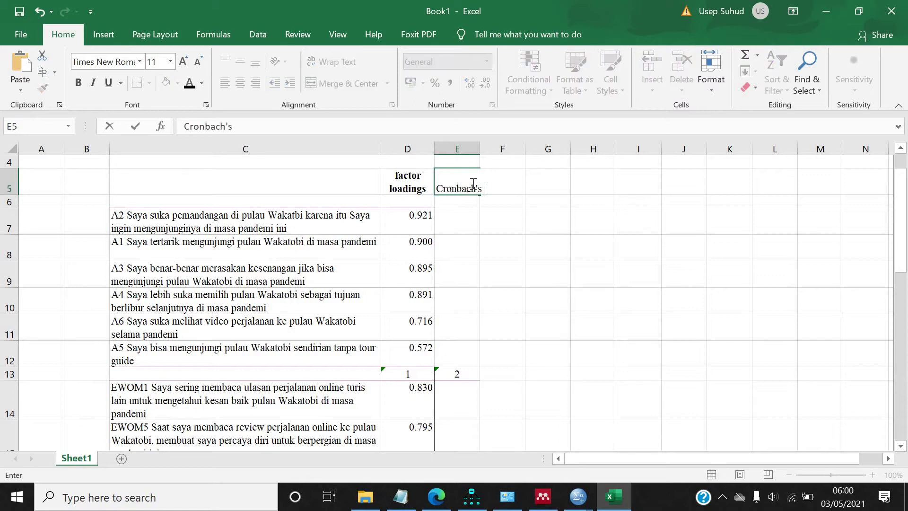
pyautogui.click(547, 274)
# - Wrap the text in columns D and E and widen both columns slightly so Cronbach's stays on one line
pyautogui.moveTo(408, 149); pyautogui.dragTo(457, 149)
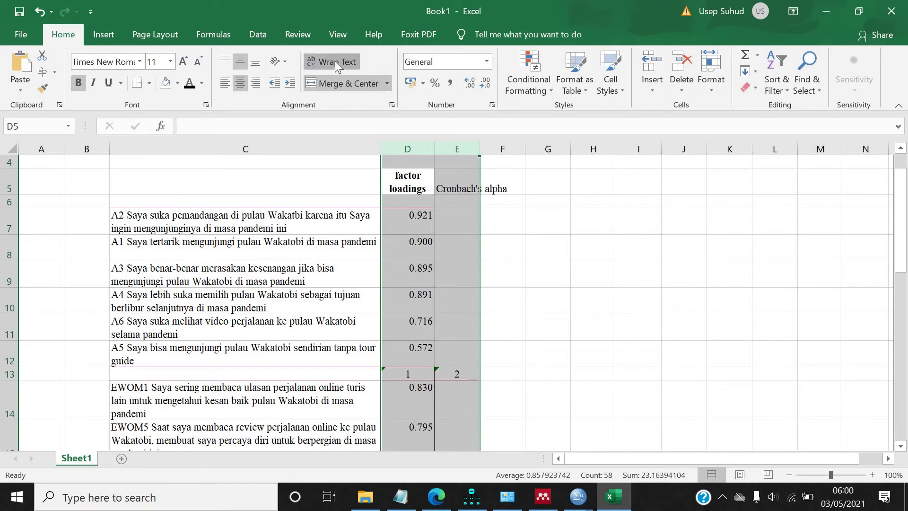
pyautogui.click(335, 61)
pyautogui.click(334, 60)
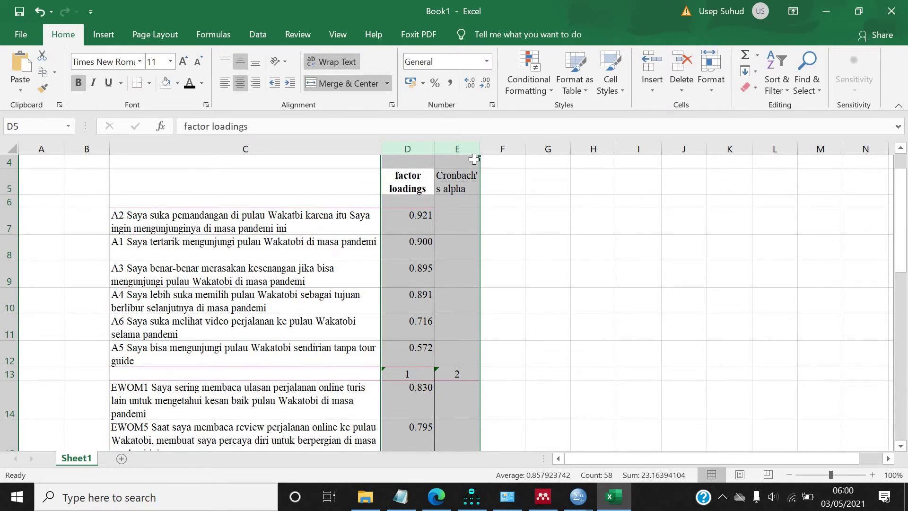
pyautogui.click(583, 215)
pyautogui.moveTo(491, 147); pyautogui.dragTo(491, 147)
pyautogui.click(430, 148)
# - Center the contents of columns D and E horizontally and align them to the top of the cells
pyautogui.moveTo(416, 149); pyautogui.dragTo(494, 149)
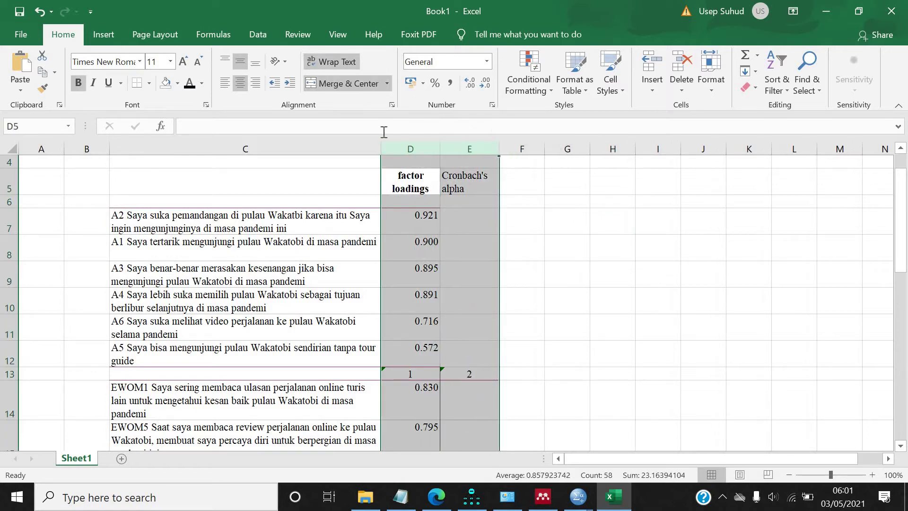
pyautogui.click(242, 62)
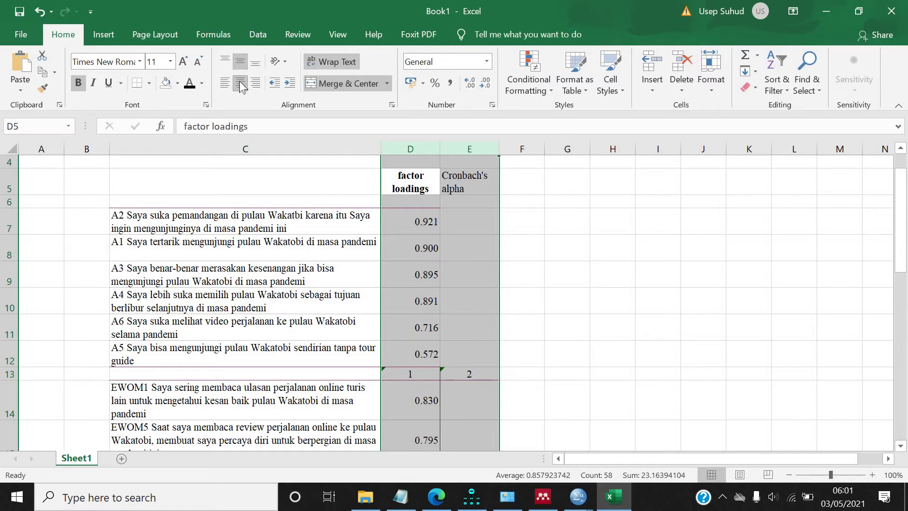
pyautogui.click(241, 84)
pyautogui.click(240, 84)
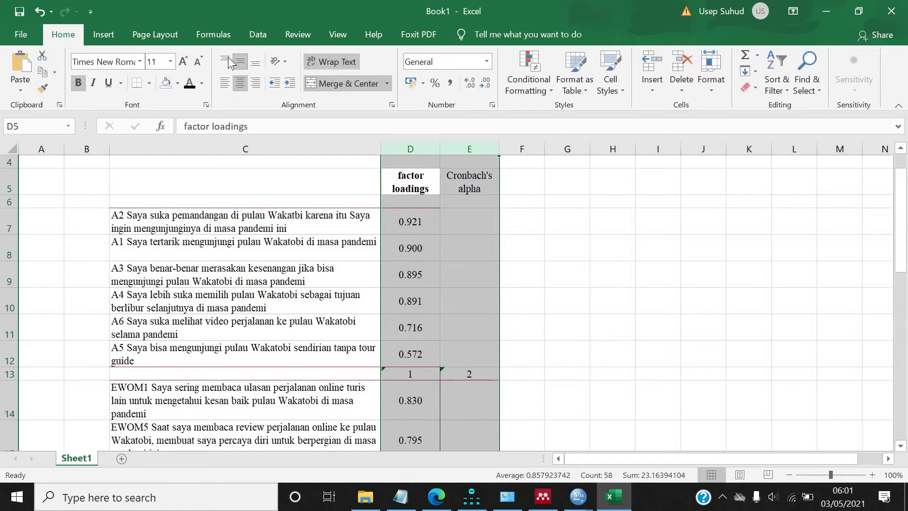
pyautogui.click(226, 61)
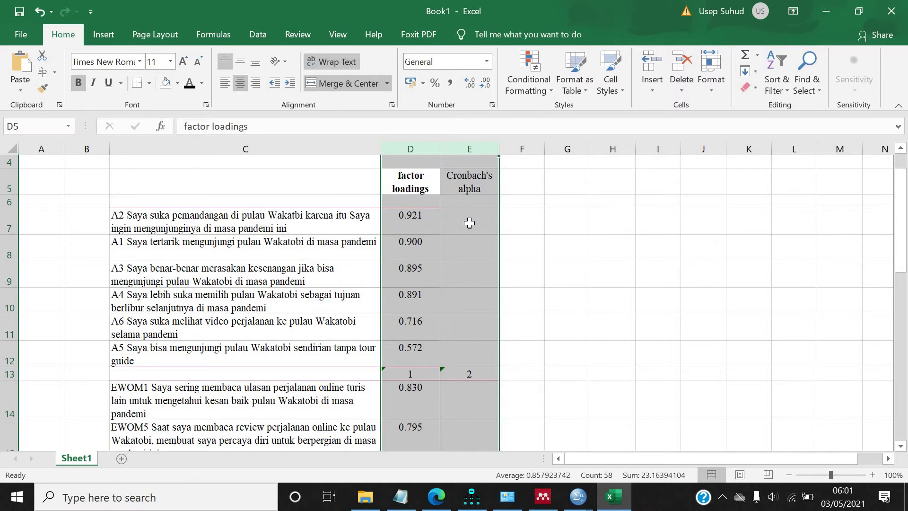
pyautogui.click(469, 223)
# - Label the construct heading rows with Attitude in C6 and e-WOM in C13
pyautogui.click(218, 200)
pyautogui.write('Attitude')
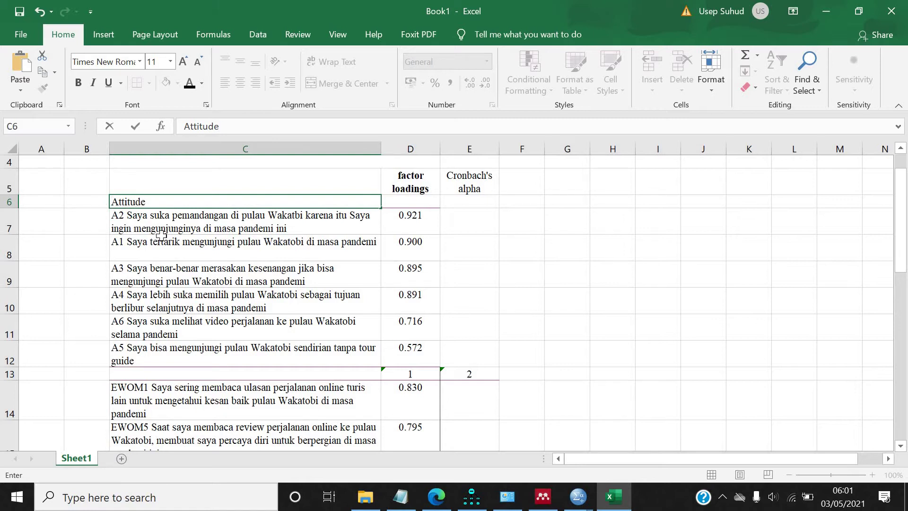
pyautogui.scroll(-2, 187, 261)
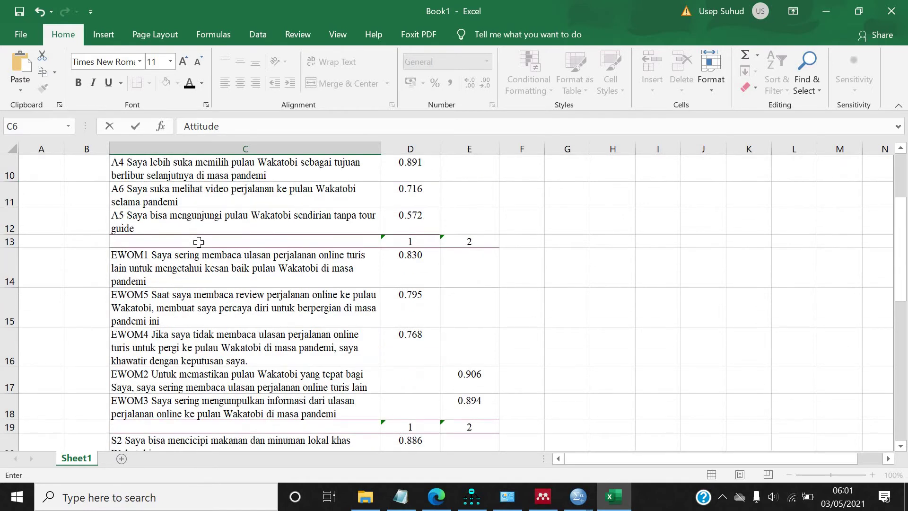
pyautogui.click(198, 242)
pyautogui.write('e-WOM')
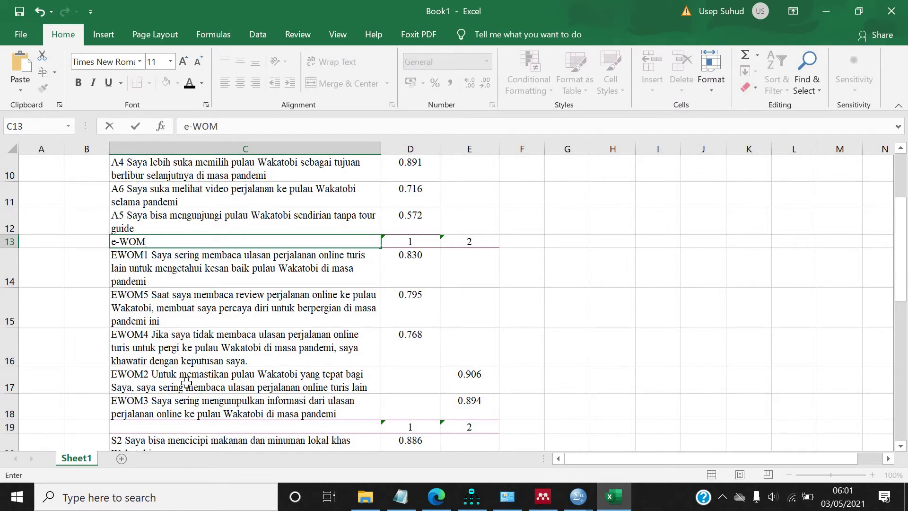
pyautogui.click(361, 379)
# - Insert a row above the EWOM2 item labelled "eWOM (2)" and change the C13 heading to "e-WOM (1)"
pyautogui.scroll(-1, 255, 358)
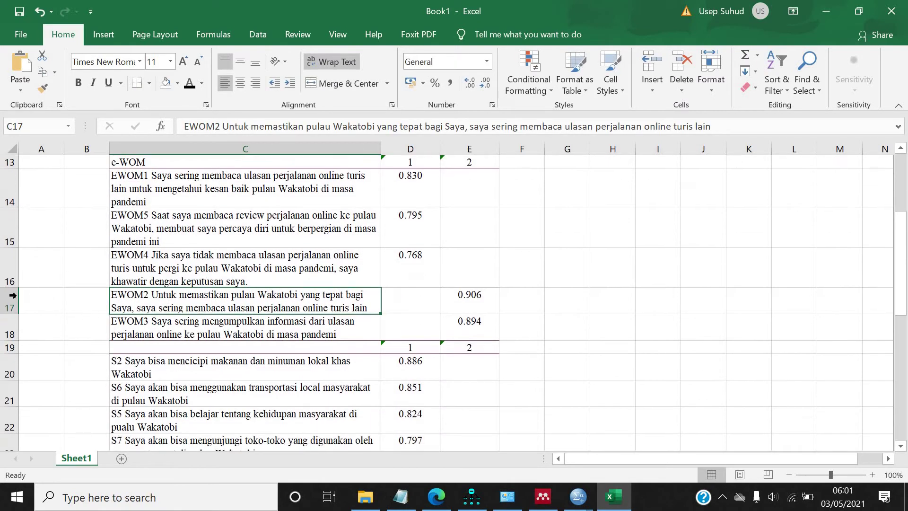
pyautogui.click(10, 298)
pyautogui.rightClick(10, 298)
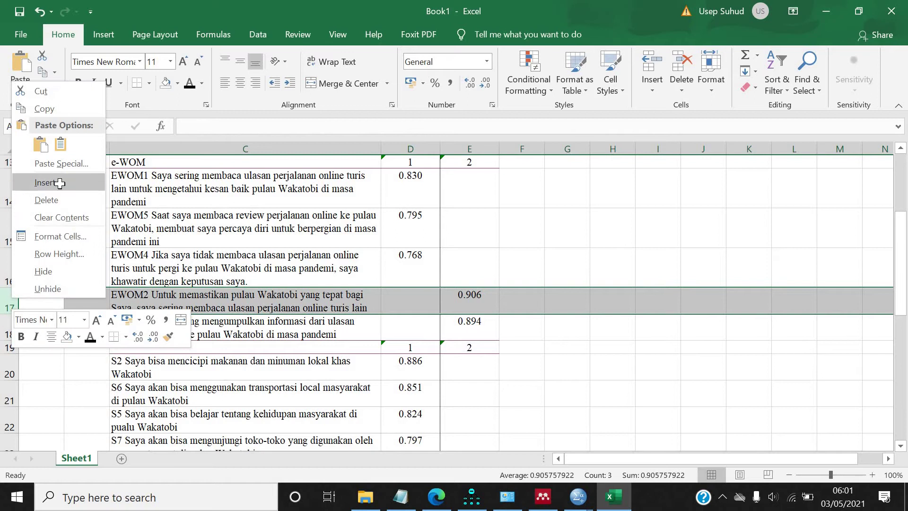
pyautogui.press('i')
pyautogui.click(293, 294)
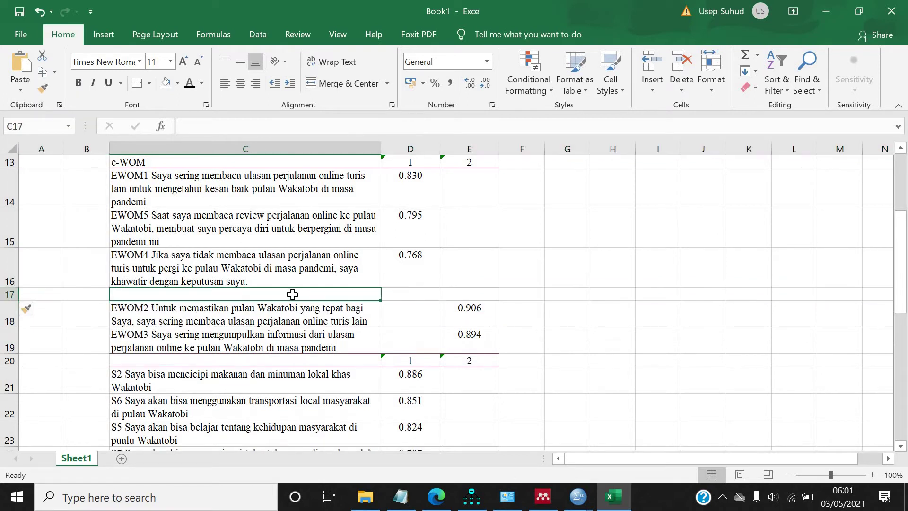
pyautogui.write('eWOM')
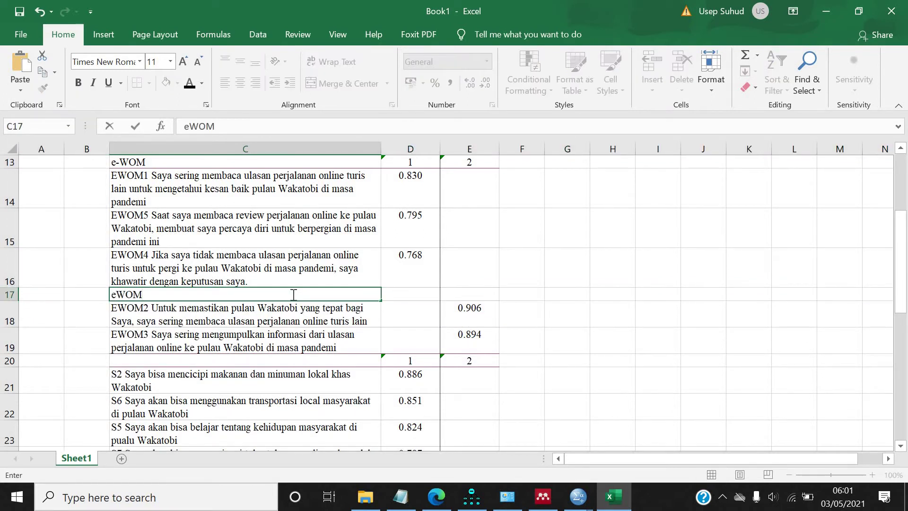
pyautogui.write(' 2')
pyautogui.click(179, 164)
pyautogui.doubleClick(179, 164)
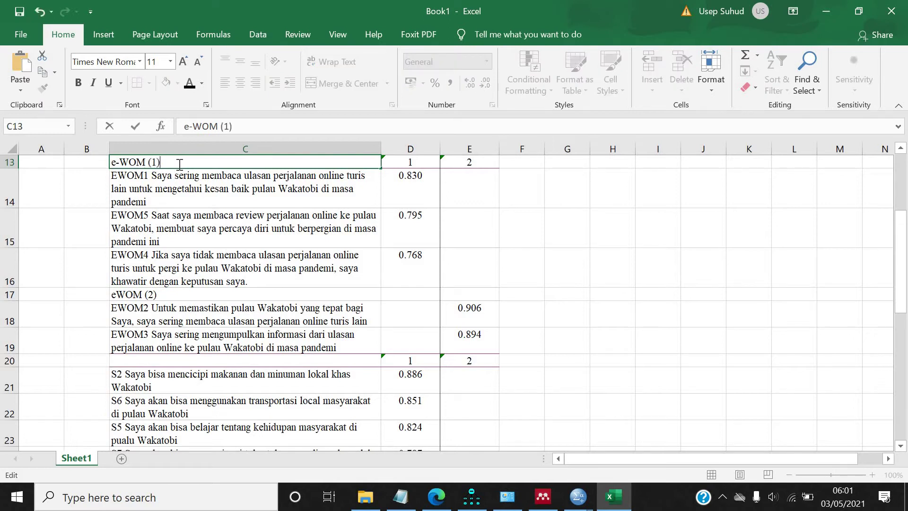
# - Copy the EWOM2 and EWOM3 loadings from column E into D18:D19
pyautogui.moveTo(468, 312); pyautogui.dragTo(469, 336)
pyautogui.hotkey('ctrl', 'c')
pyautogui.click(410, 317)
pyautogui.hotkey('ctrl', 'v')
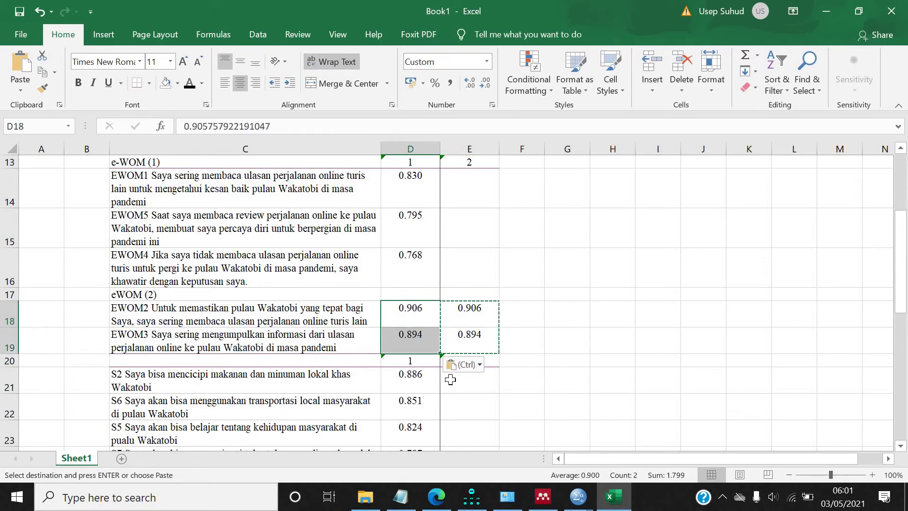
# - Clear the duplicated e-WOM loadings and the component number below them from E18:E20
pyautogui.scroll(-1, 471, 288)
pyautogui.click(481, 311)
pyautogui.press('Up')
pyautogui.press('Up')
pyautogui.press('Up')
pyautogui.press('Up')
pyautogui.hotkey('shift', 'Down')
pyautogui.hotkey('shift', 'Down')
pyautogui.press('Delete')
# - Insert a blank row above the S4 item
pyautogui.scroll(-1, 257, 333)
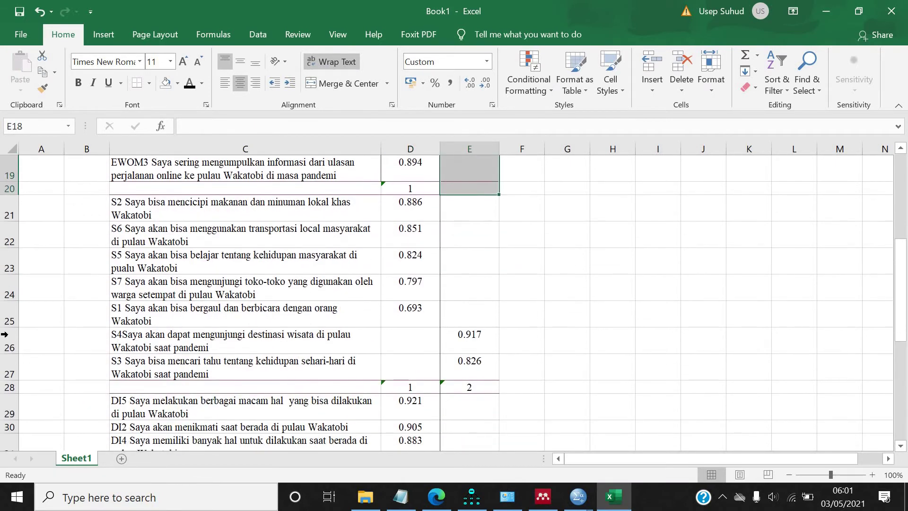
pyautogui.rightClick(10, 340)
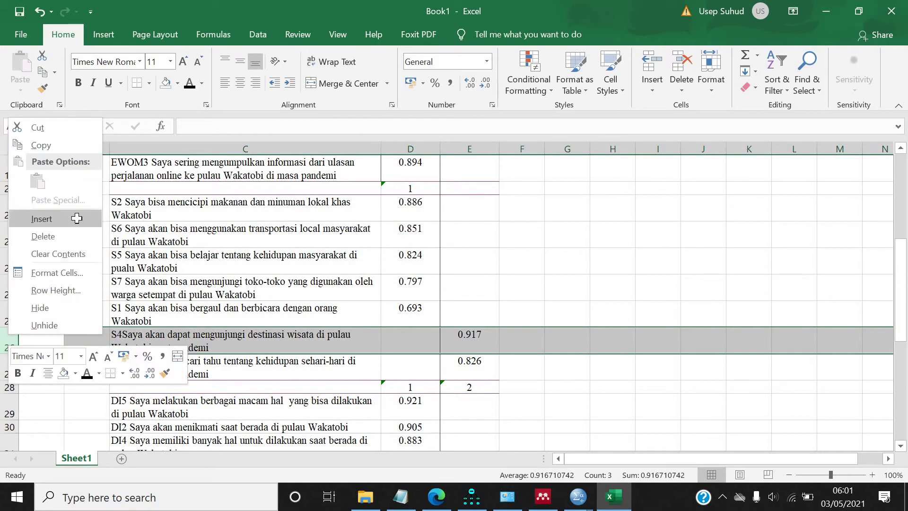
pyautogui.click(76, 218)
# - Label C20 as "Satisfaction (1)" and the blank row above the S4 item as "Satisfaction (2)"
pyautogui.click(187, 189)
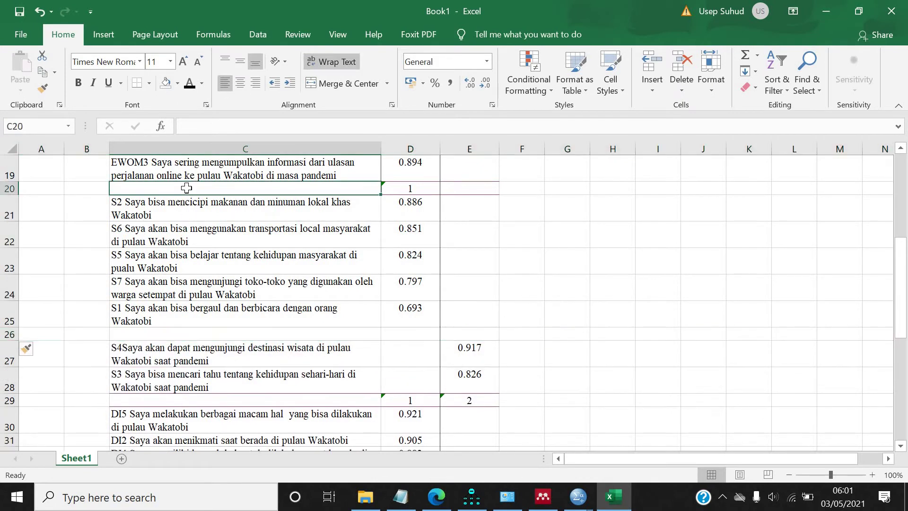
pyautogui.write('SAt')
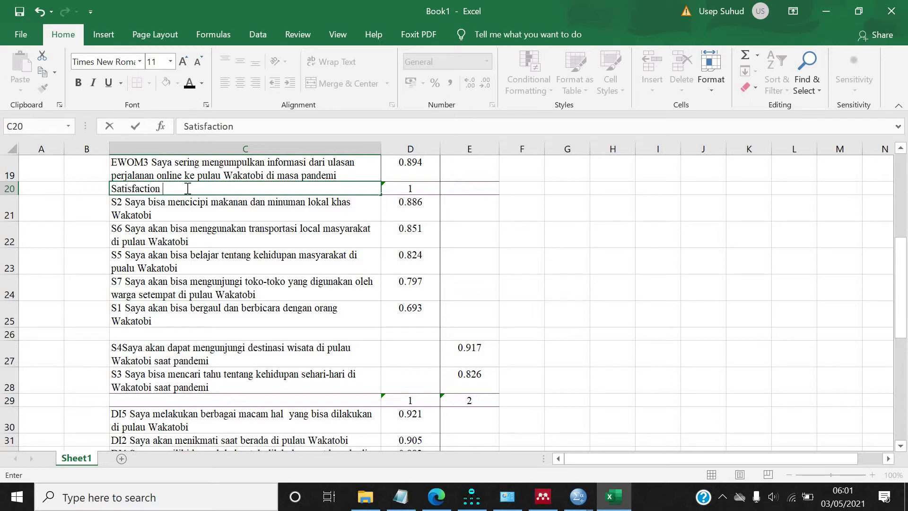
pyautogui.click(163, 336)
pyautogui.write('S')
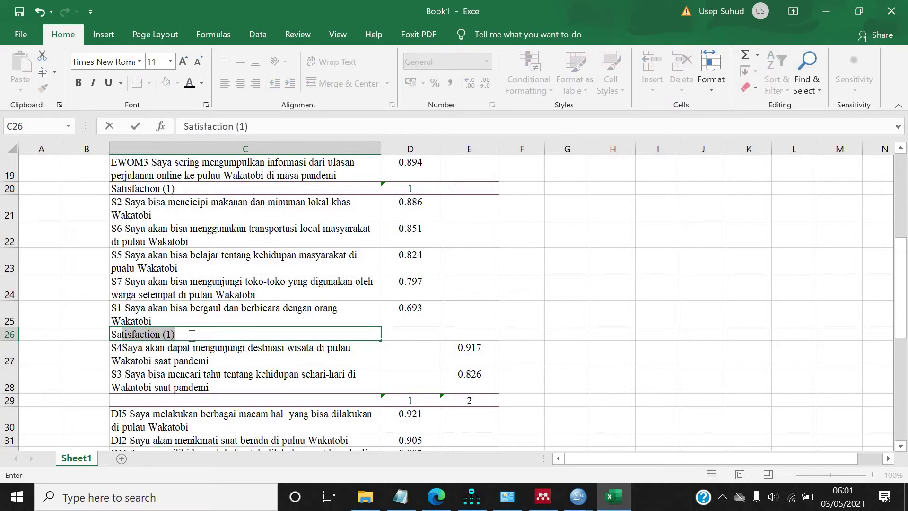
pyautogui.click(171, 334)
pyautogui.press('BackSpace')
pyautogui.write('2')
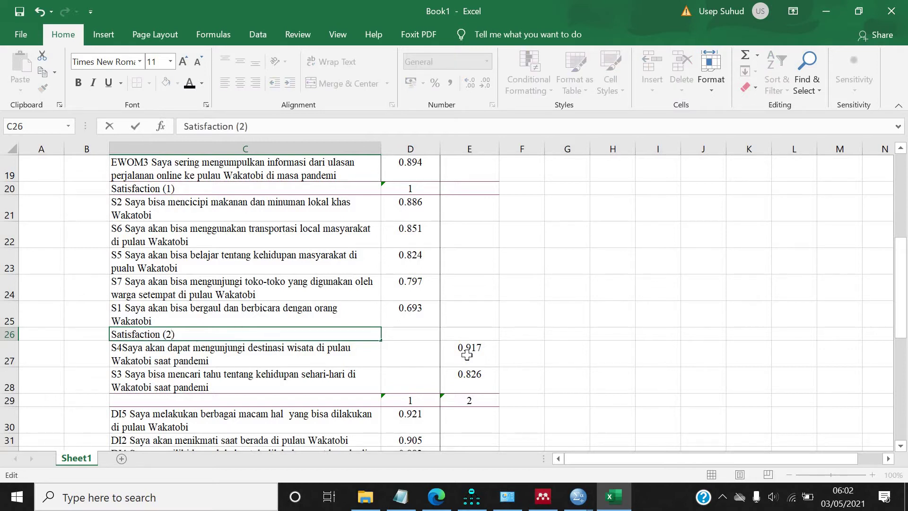
# - Move the S4 and S3 loadings from column E to D27:D28 and clear the component numbers in D29:E29
pyautogui.moveTo(469, 354); pyautogui.dragTo(466, 374)
pyautogui.hotkey('ctrl', 'c')
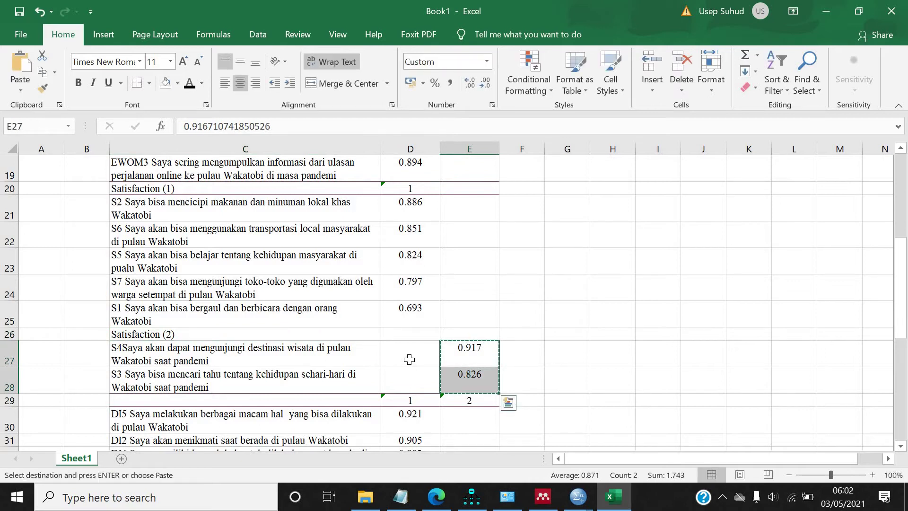
pyautogui.click(409, 360)
pyautogui.hotkey('ctrl', 'v')
pyautogui.moveTo(468, 352); pyautogui.dragTo(468, 378)
pyautogui.press('Delete')
pyautogui.moveTo(409, 400); pyautogui.dragTo(463, 397)
pyautogui.press('Delete')
# - Insert a blank row above the DI1 item
pyautogui.scroll(-2, 585, 386)
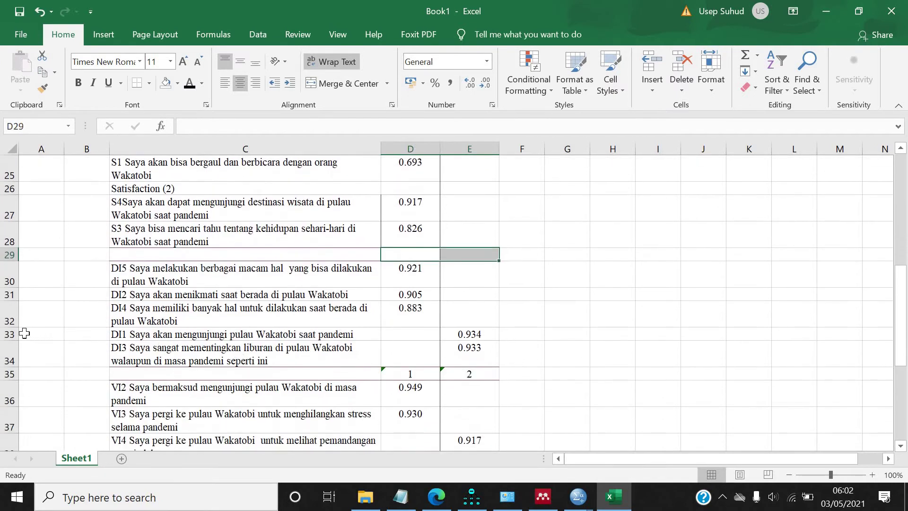
pyautogui.click(12, 334)
pyautogui.rightClick(12, 335)
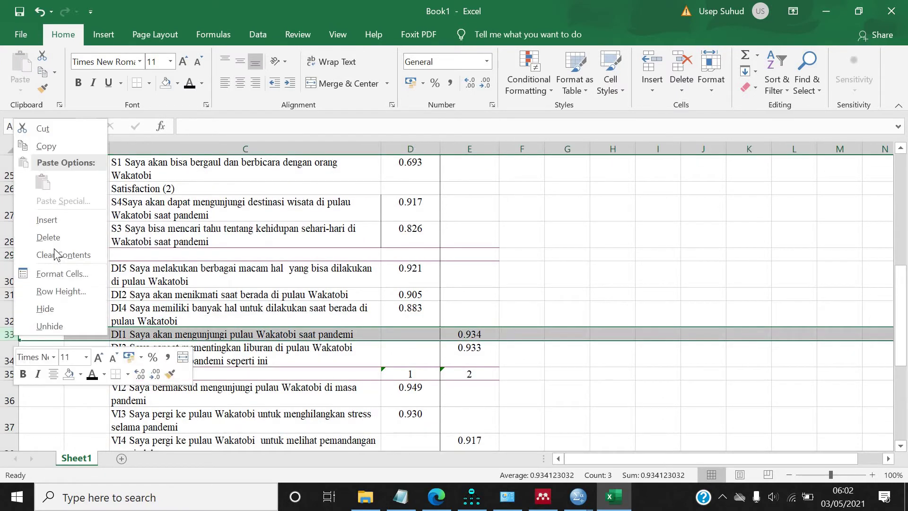
pyautogui.click(62, 220)
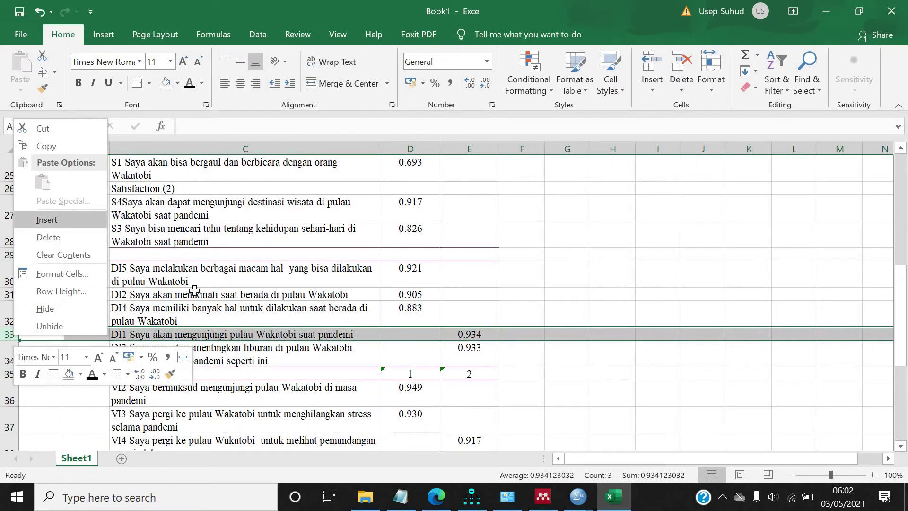
# - Label C29 as "Destination image (1)" and C33 as "Destination image (2)"
pyautogui.click(204, 254)
pyautogui.write('Destination image (1')
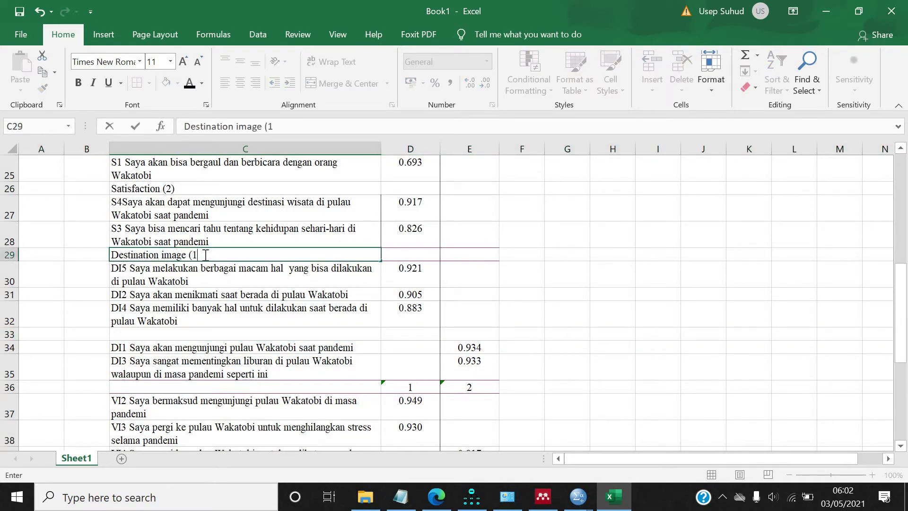
pyautogui.press('Return')
pyautogui.click(166, 329)
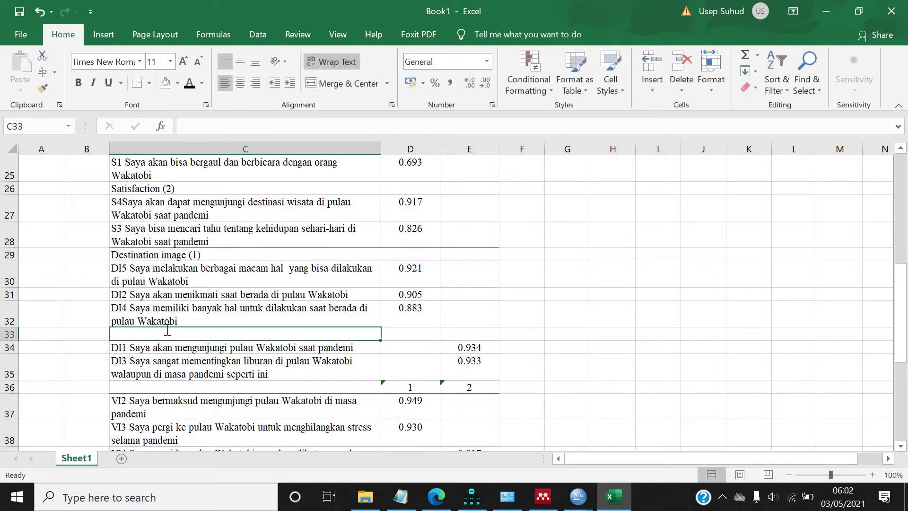
pyautogui.write('Destination')
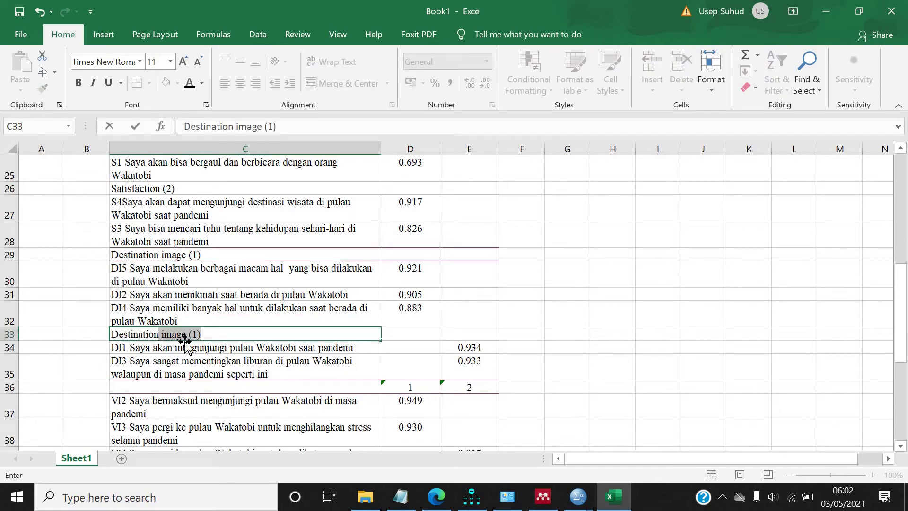
pyautogui.click(220, 328)
pyautogui.write('2')
# - Copy the DI1 and DI3 loadings from column E into D34:D35
pyautogui.scroll(-1, 421, 302)
pyautogui.moveTo(470, 281); pyautogui.dragTo(469, 298)
pyautogui.hotkey('ctrl', 'c')
pyautogui.click(411, 285)
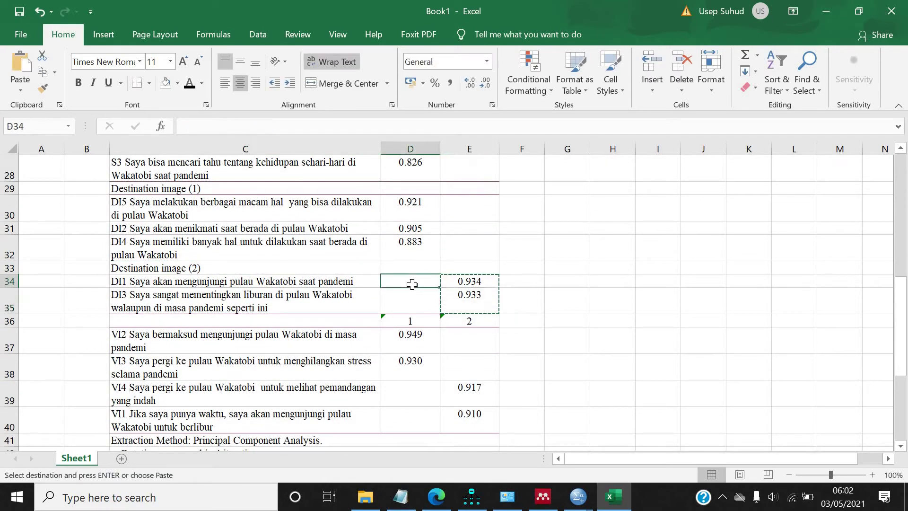
pyautogui.hotkey('ctrl', 'v')
# - Label cell C36 above the VI2 item as "Visit intention (1)"
pyautogui.click(174, 320)
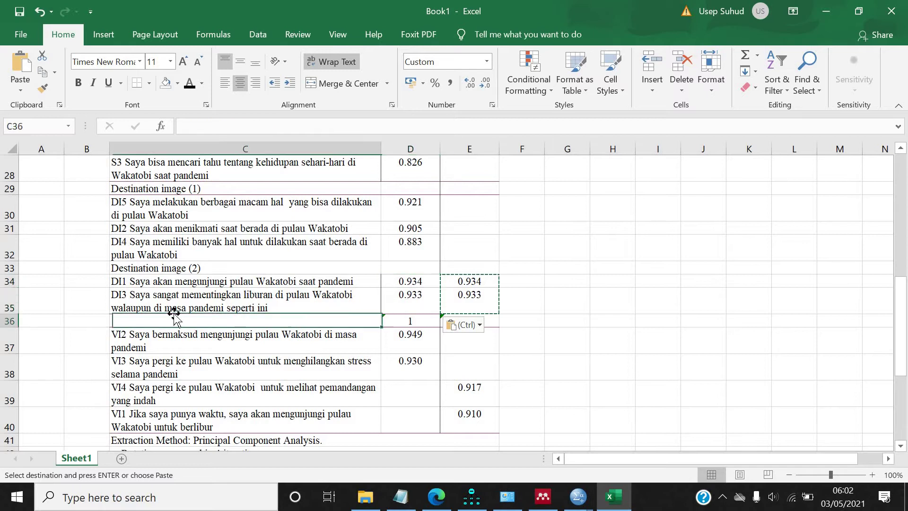
pyautogui.write('Visit intent')
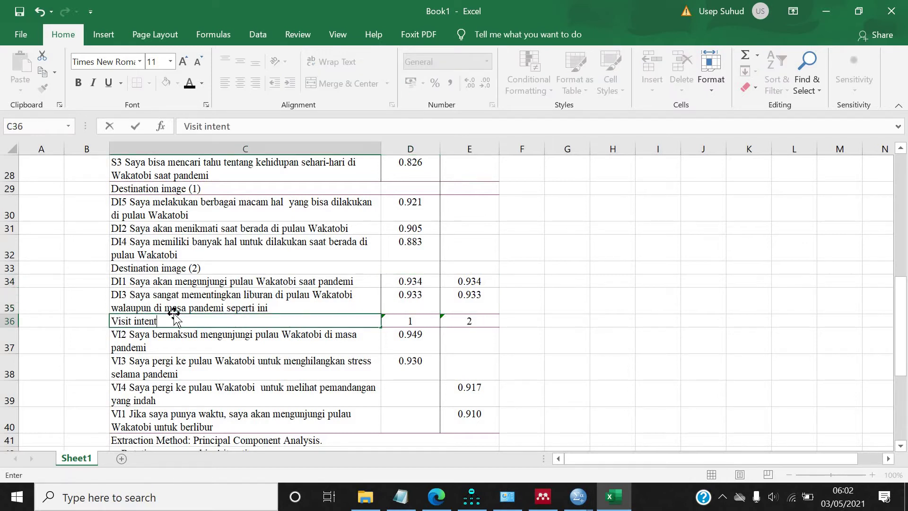
pyautogui.write('ion (1)')
# - Insert a blank row above the VI4 item
pyautogui.scroll(-2, 78, 272)
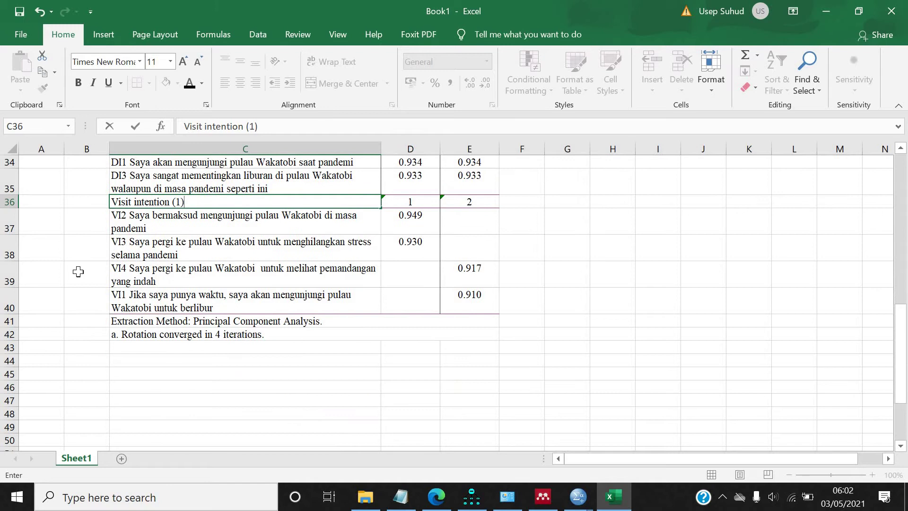
pyautogui.click(6, 272)
pyautogui.rightClick(9, 274)
pyautogui.click(100, 160)
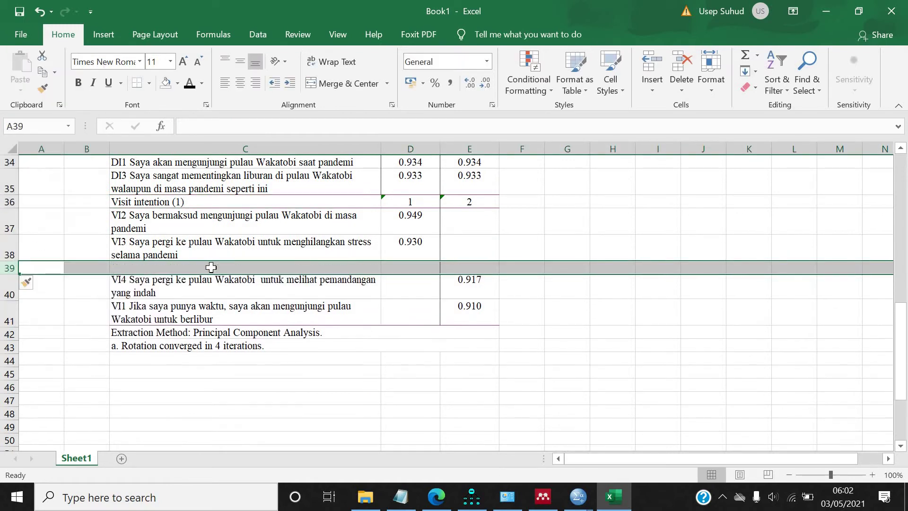
# - Label the blank cell C39 above the VI4 item as "Visit intention (2)"
pyautogui.click(212, 267)
pyautogui.write('Vis')
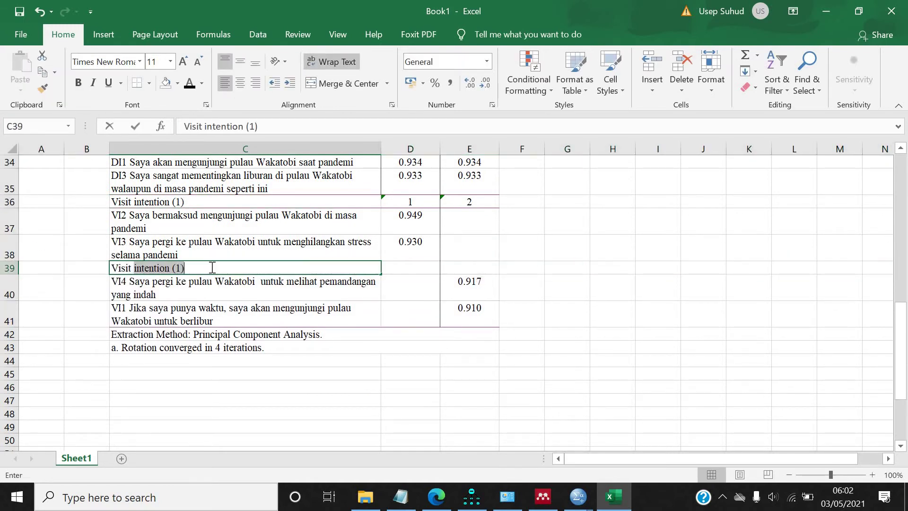
pyautogui.write('it')
pyautogui.click(212, 264)
pyautogui.press('BackSpace')
pyautogui.write('2')
# - Clear the contents of cells E27:E41 in the Cronbach's alpha column
pyautogui.click(410, 400)
pyautogui.scroll(4, 481, 168)
pyautogui.click(476, 307)
pyautogui.moveTo(492, 466); pyautogui.dragTo(499, 408)
pyautogui.press('Delete')
# - Delete rows 42 to 44 containing the extraction method and rotation notes below the table
pyautogui.scroll(3, 537, 391)
pyautogui.scroll(-5, 537, 391)
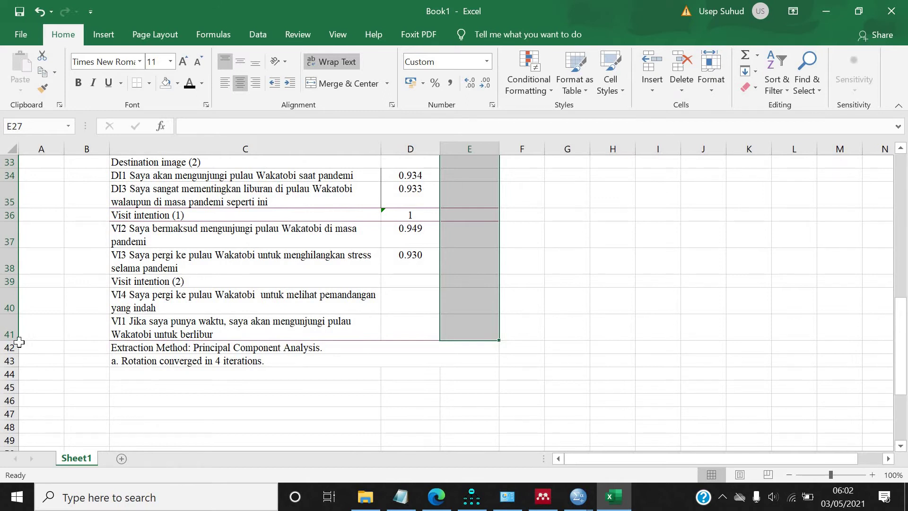
pyautogui.moveTo(13, 346); pyautogui.dragTo(10, 374)
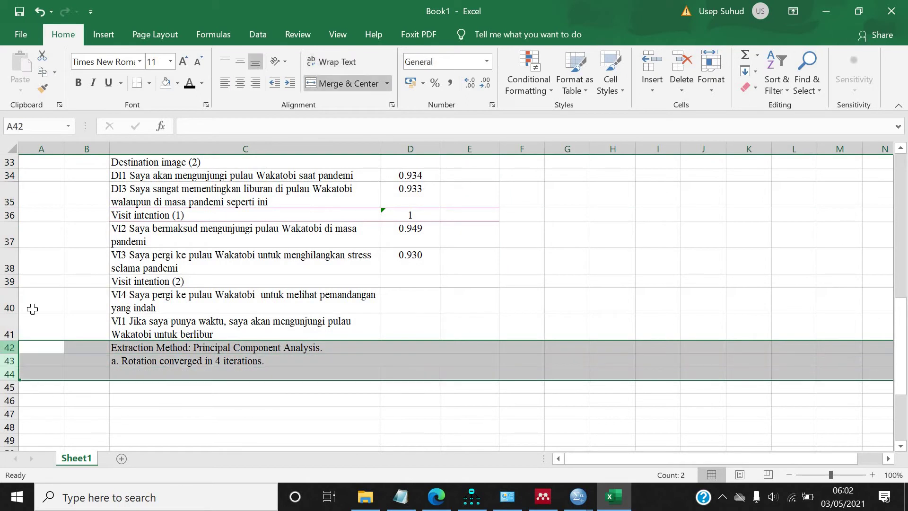
pyautogui.rightClick(9, 348)
pyautogui.click(264, 416)
pyautogui.click(264, 416)
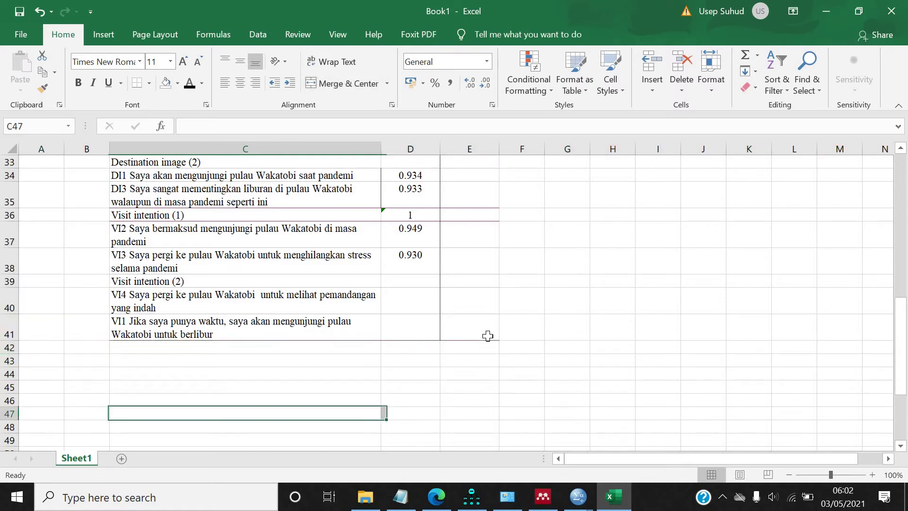
# - Apply all borders to the table range B5:E41
pyautogui.moveTo(493, 335); pyautogui.dragTo(79, 207)
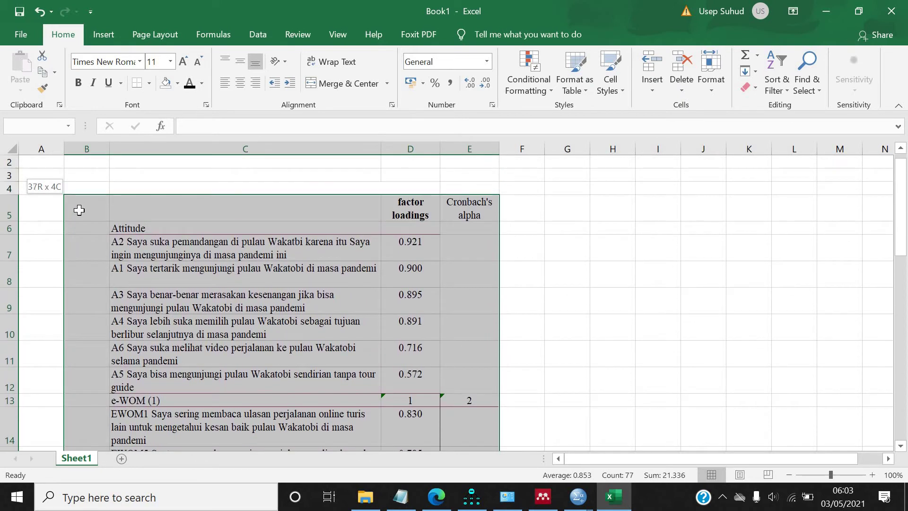
pyautogui.click(149, 83)
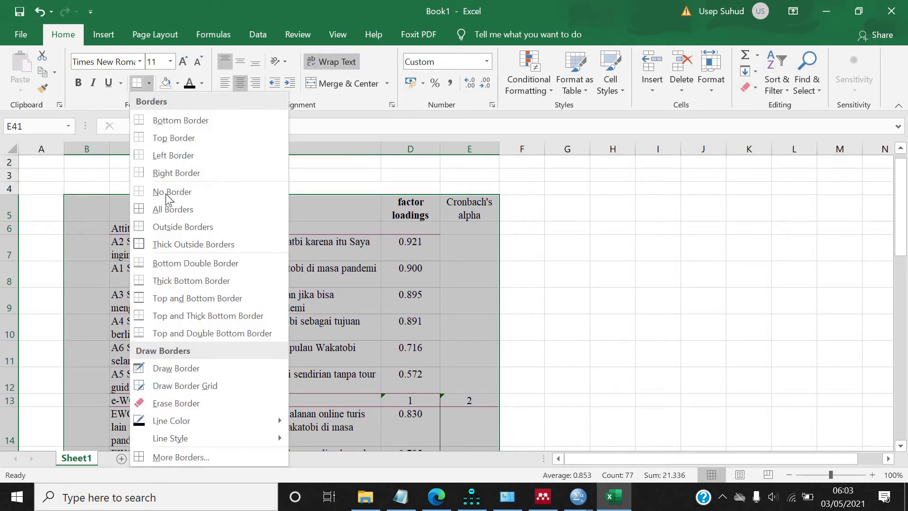
pyautogui.click(160, 208)
pyautogui.scroll(10, 215, 246)
# - Enter the item codes A2, A1 and A3 in cells B7:B9 beside the matching Attitude statements
pyautogui.click(104, 214)
pyautogui.write('S')
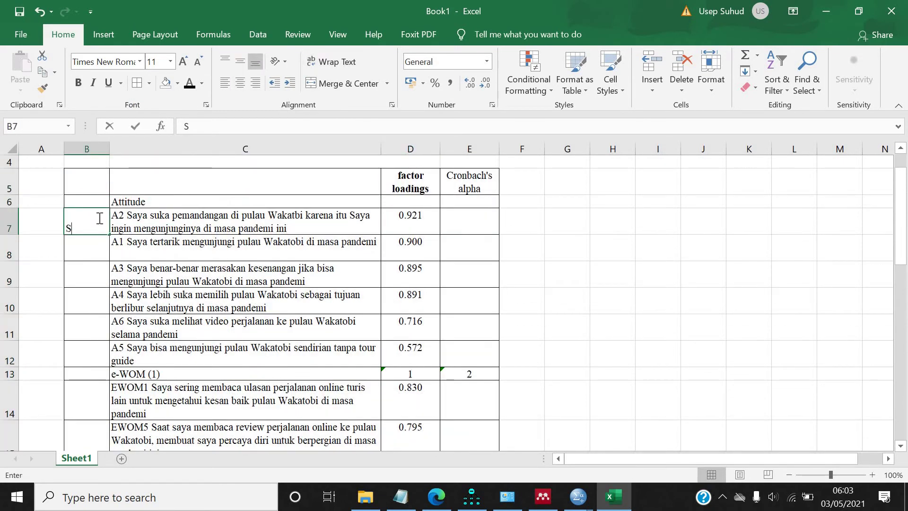
pyautogui.press('BackSpace')
pyautogui.write('A')
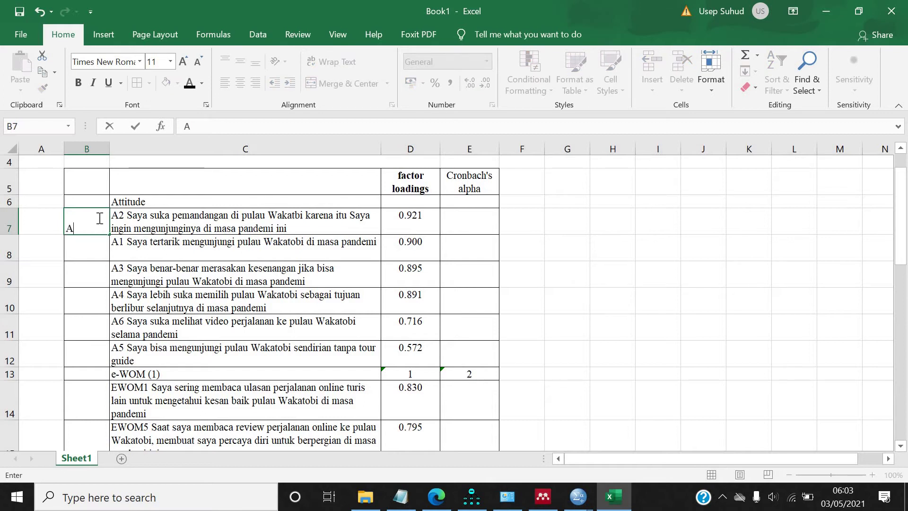
pyautogui.write('2')
pyautogui.click(93, 255)
pyautogui.write('A1')
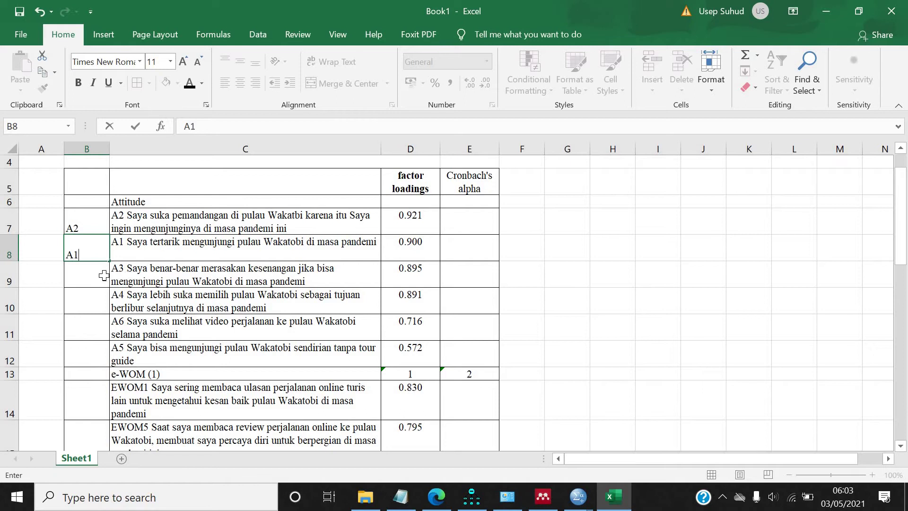
pyautogui.click(102, 276)
pyautogui.write('A3')
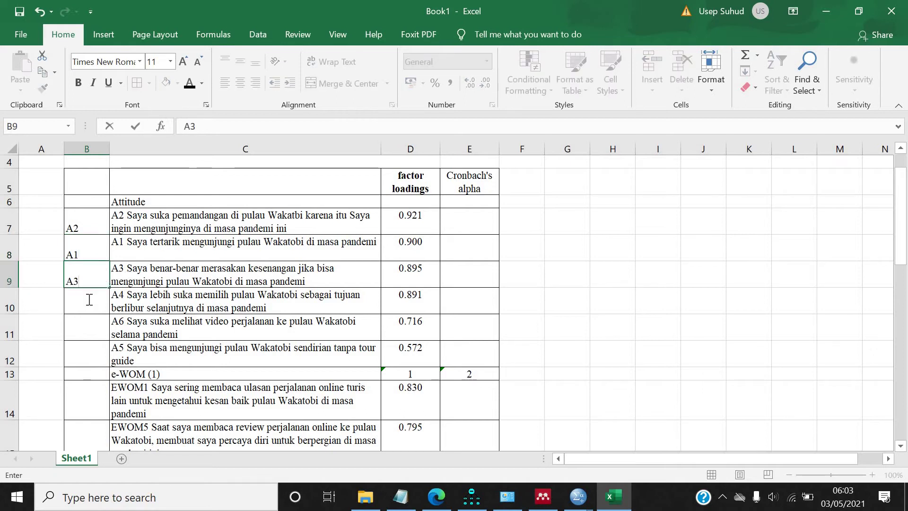
# - Enter the item codes A4, A6 and A5 in cells B10:B12 beside the matching Attitude statements
pyautogui.click(89, 300)
pyautogui.write('A6')
pyautogui.press('BackSpace')
pyautogui.write('4')
pyautogui.click(90, 325)
pyautogui.write('A')
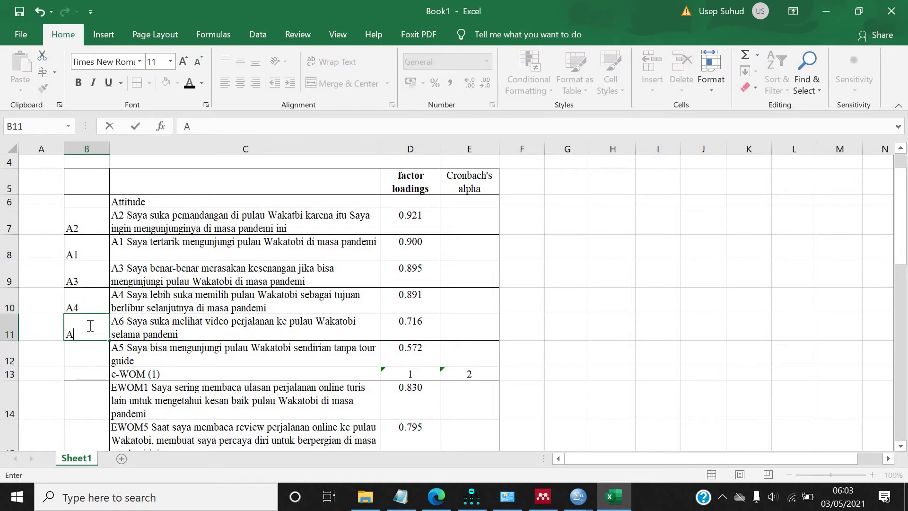
pyautogui.write('6')
pyautogui.click(91, 352)
pyautogui.write('A5')
pyautogui.press('Return')
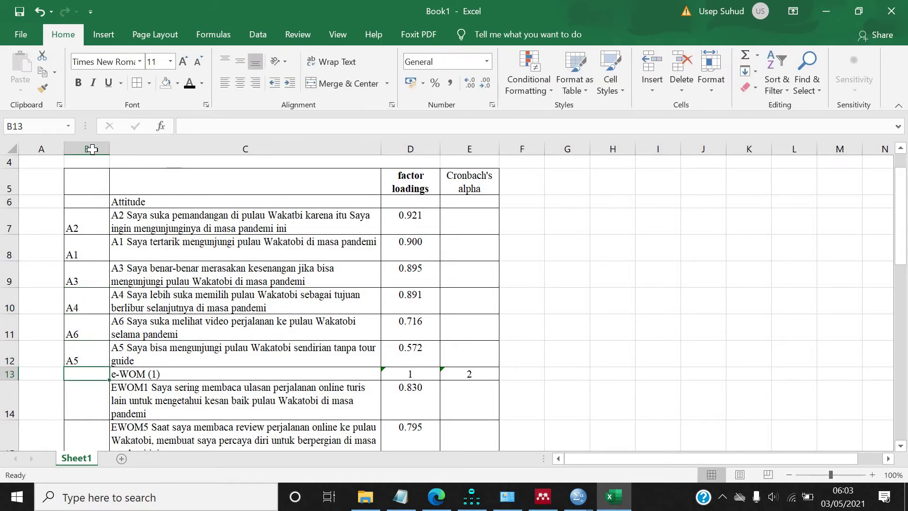
# - Centre the contents of column B and make the column slightly narrower
pyautogui.click(92, 147)
pyautogui.click(235, 87)
pyautogui.click(95, 217)
pyautogui.moveTo(103, 147); pyautogui.dragTo(98, 147)
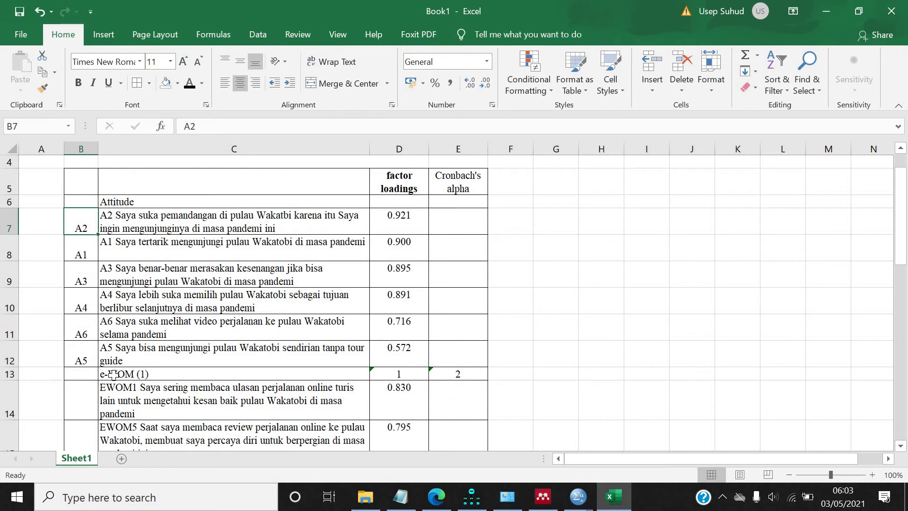
pyautogui.scroll(-2, 114, 375)
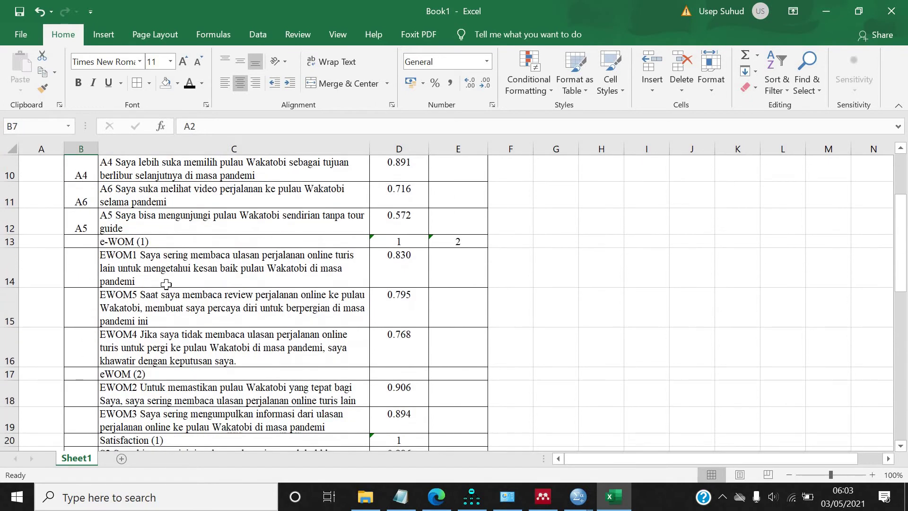
pyautogui.scroll(2, 166, 284)
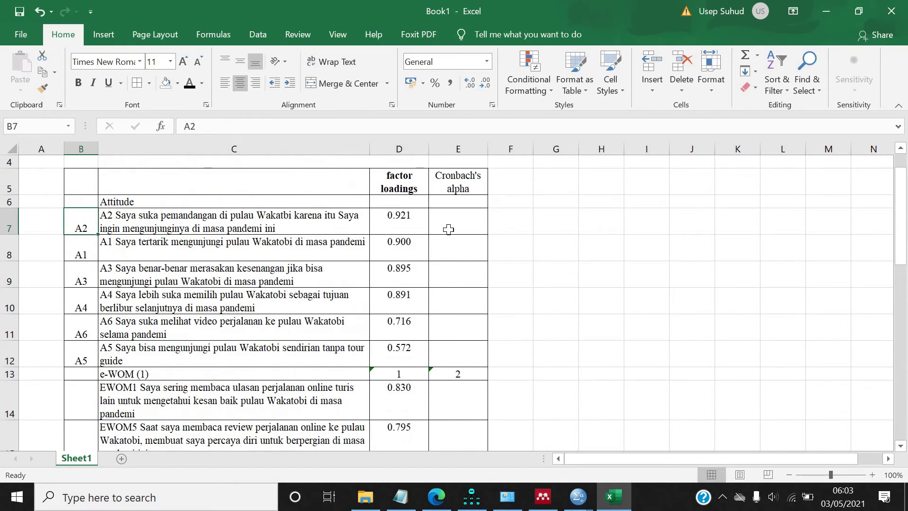
# - Remove the bold formatting from header row 5
pyautogui.click(9, 178)
pyautogui.hotkey('ctrl', 'b')
pyautogui.hotkey('ctrl', 'b')
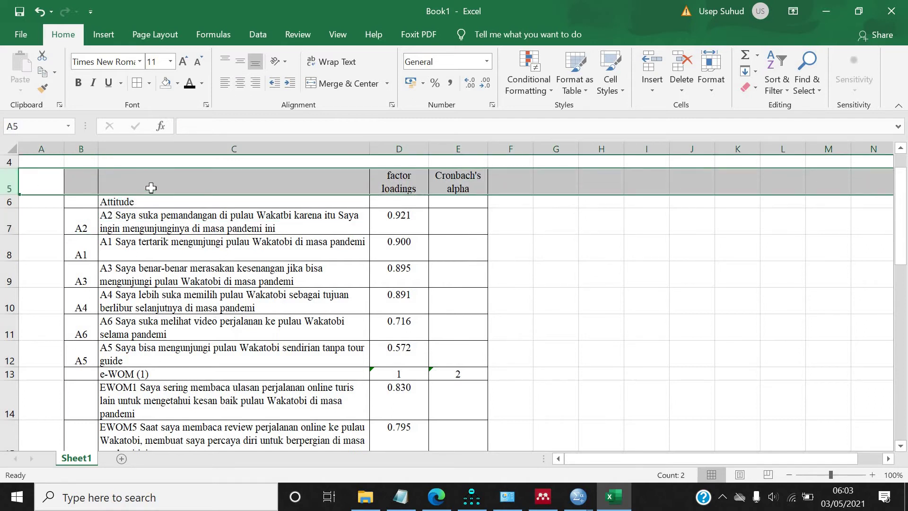
# - Enter the heading "Variables and indicators" in C5 and left-align it
pyautogui.click(153, 189)
pyautogui.write('vaRIA')
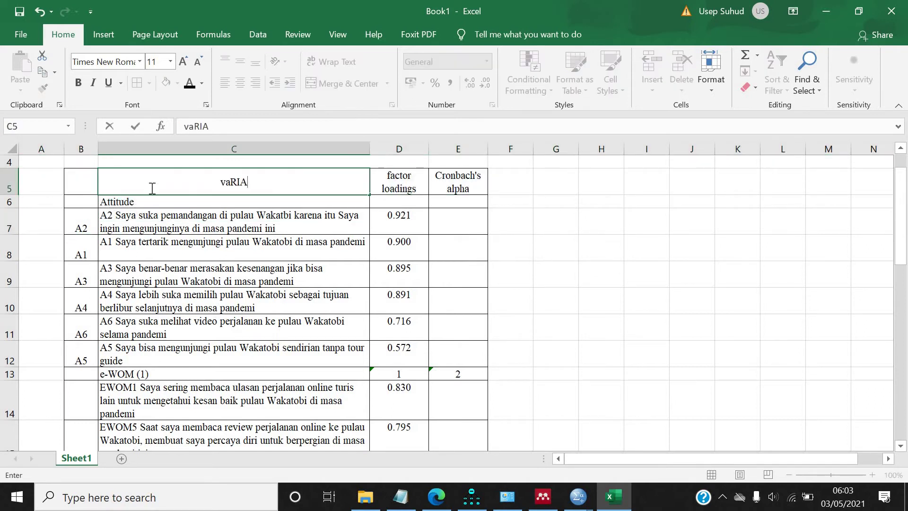
pyautogui.write('BLES A')
pyautogui.press('BackSpace')
pyautogui.press('BackSpace')
pyautogui.press('BackSpace')
pyautogui.press('BackSpace')
pyautogui.press('BackSpace')
pyautogui.press('BackSpace')
pyautogui.press('BackSpace')
pyautogui.press('BackSpace')
pyautogui.press('BackSpace')
pyautogui.press('BackSpace')
pyautogui.write('ariables a')
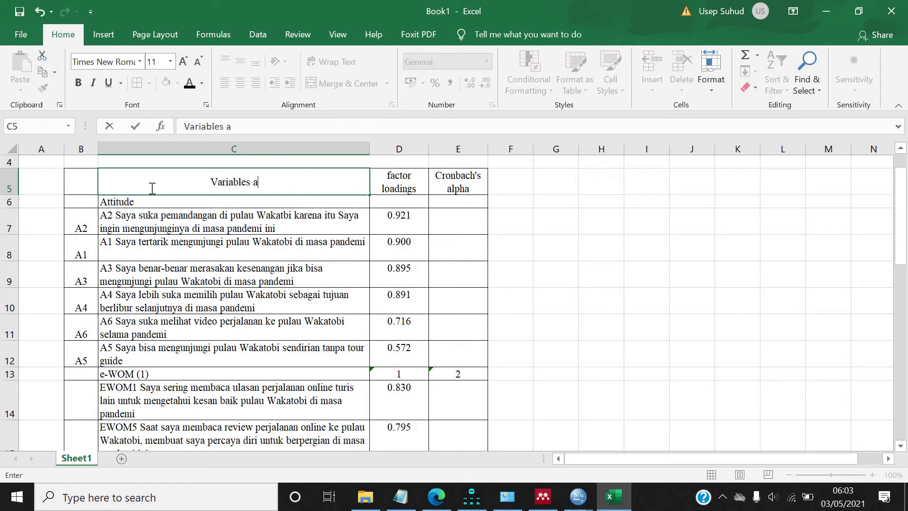
pyautogui.write('nd indicators')
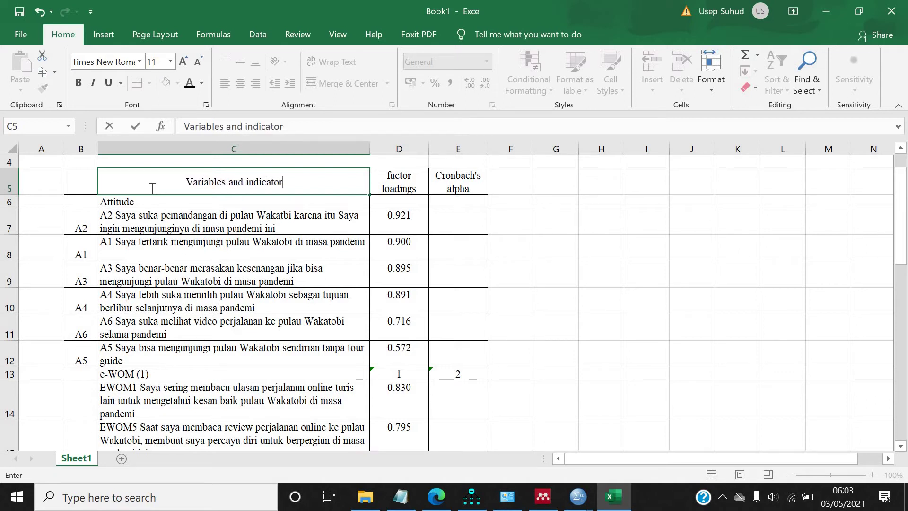
pyautogui.click(182, 255)
pyautogui.click(184, 193)
pyautogui.click(226, 83)
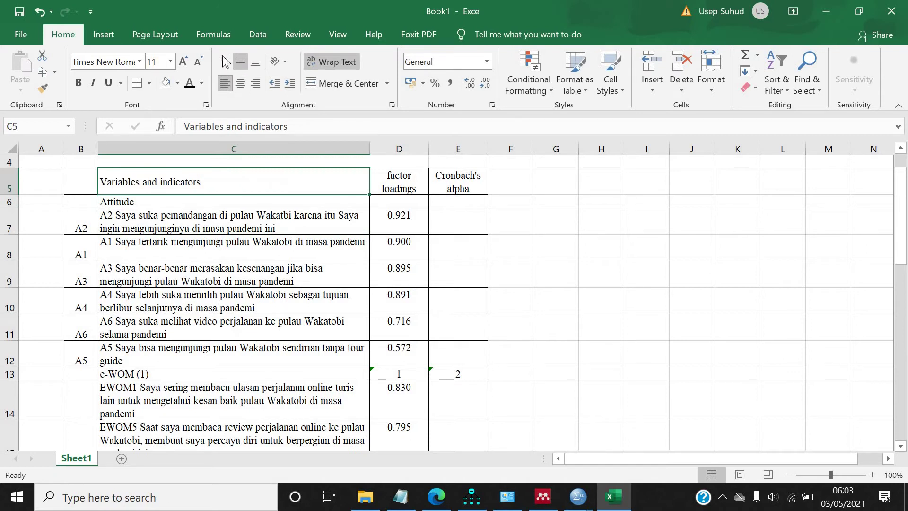
# - Switch to the SPSS Data Editor and set up a Reliability Analysis with items A1 to A6 using the Alpha model
pyautogui.click(459, 222)
pyautogui.moveTo(583, 496)
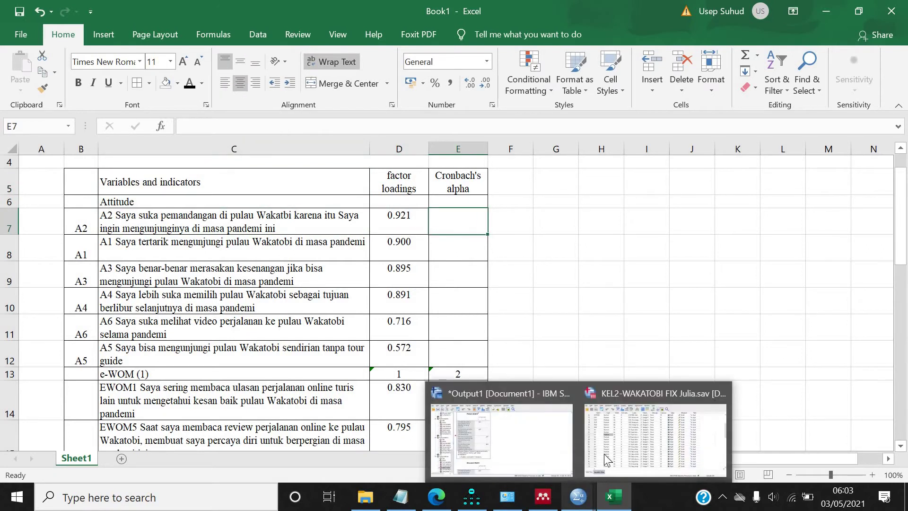
pyautogui.click(775, 425)
pyautogui.click(208, 27)
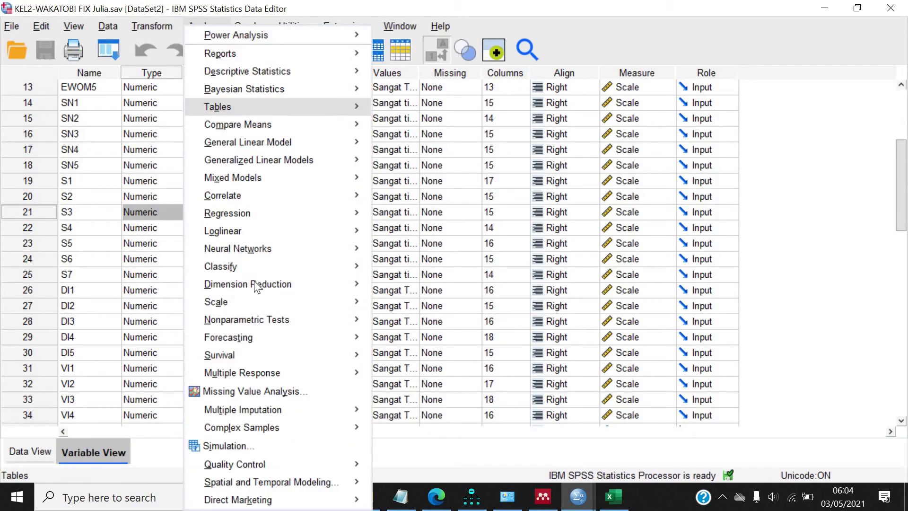
pyautogui.moveTo(277, 303)
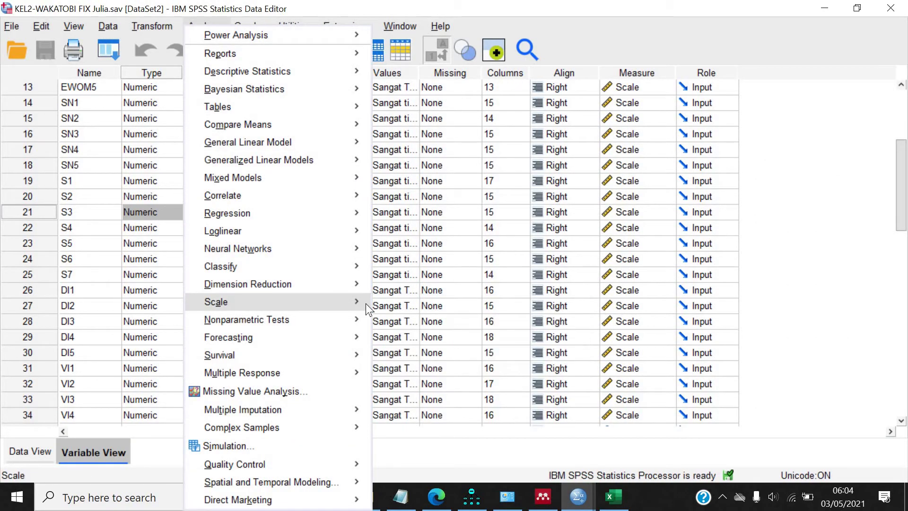
pyautogui.click(416, 305)
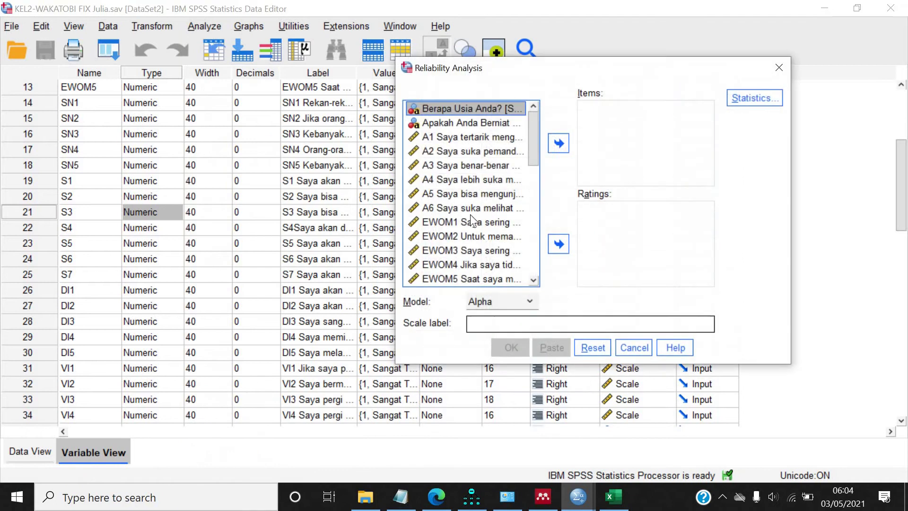
pyautogui.click(432, 137)
pyautogui.keyDown('shift'); pyautogui.click(432, 209); pyautogui.keyUp('shift')
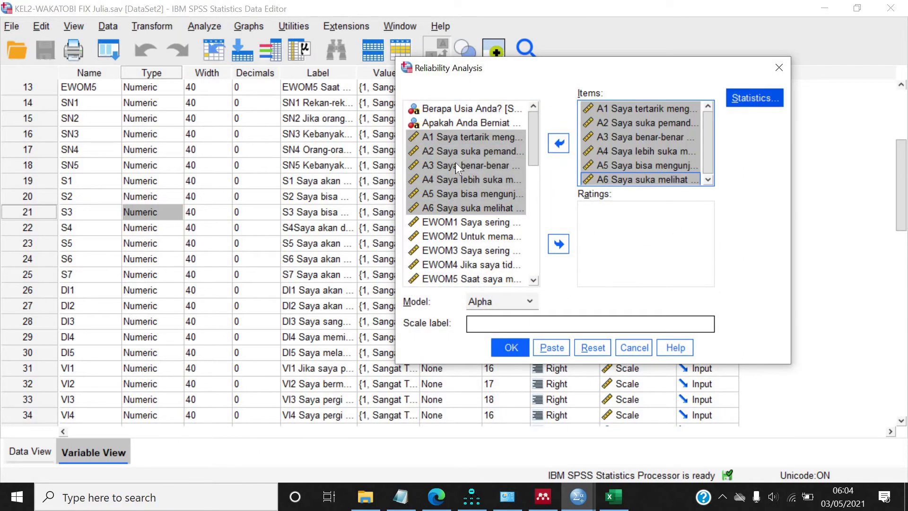
# - Include the item, scale and scale if item deleted statistics, and run the reliability analysis
pyautogui.click(748, 98)
pyautogui.click(133, 104)
pyautogui.click(94, 87)
pyautogui.click(97, 71)
pyautogui.click(162, 459)
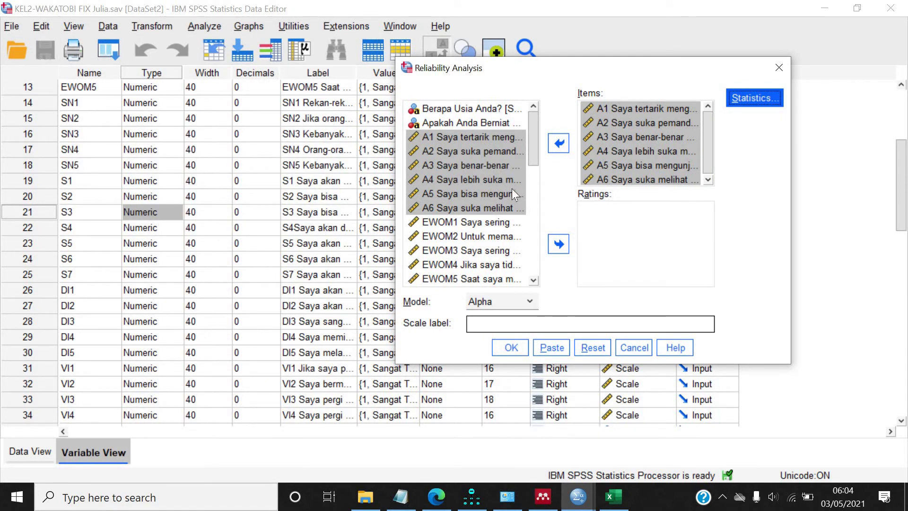
pyautogui.click(510, 353)
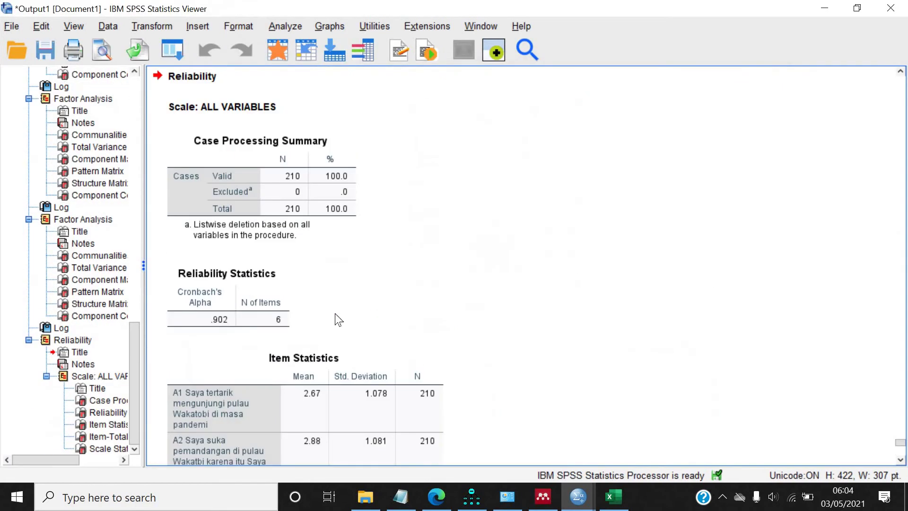
# - Switch back to the Excel table and enter 0.902 as the Cronbach's alpha for Attitude in E6
pyautogui.click(610, 497)
pyautogui.press('Up')
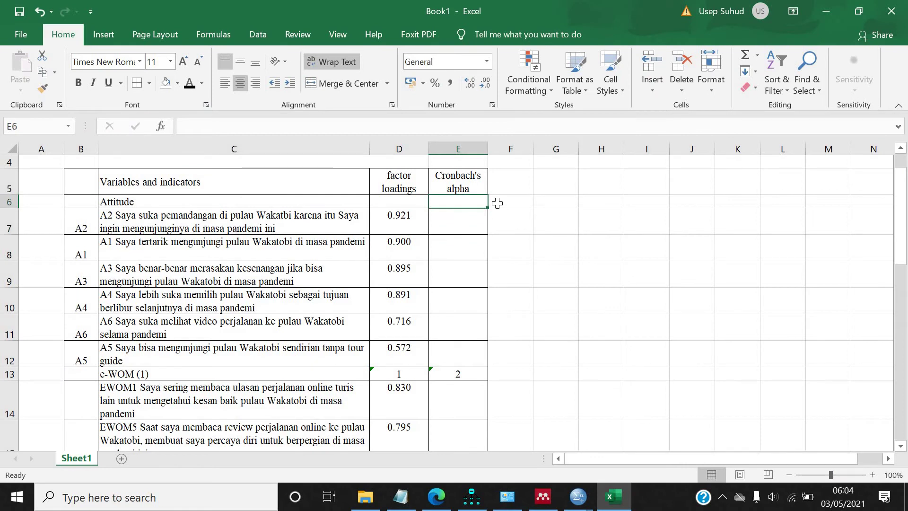
pyautogui.write('0.902')
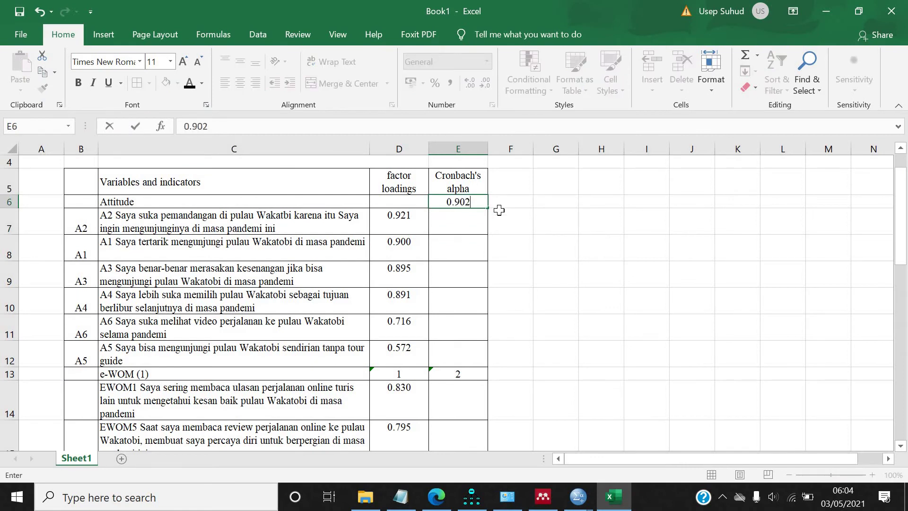
pyautogui.click(535, 260)
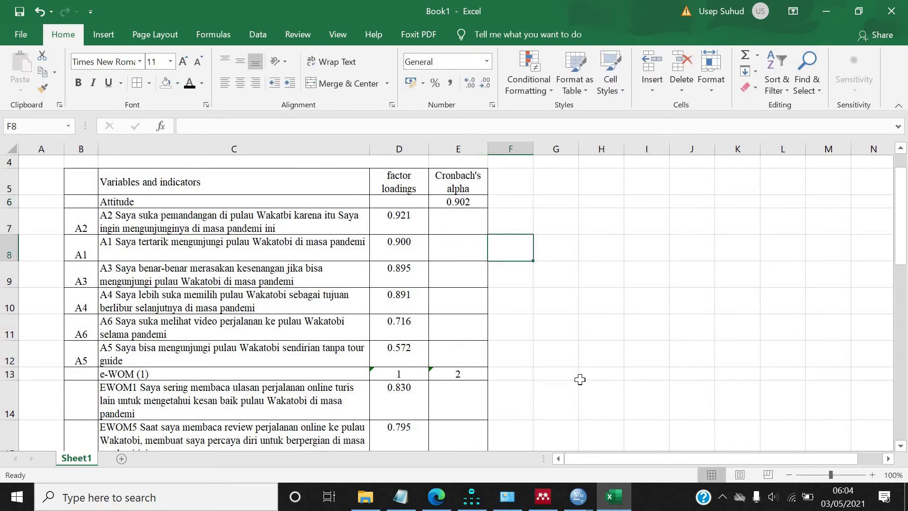
pyautogui.scroll(-2, 580, 379)
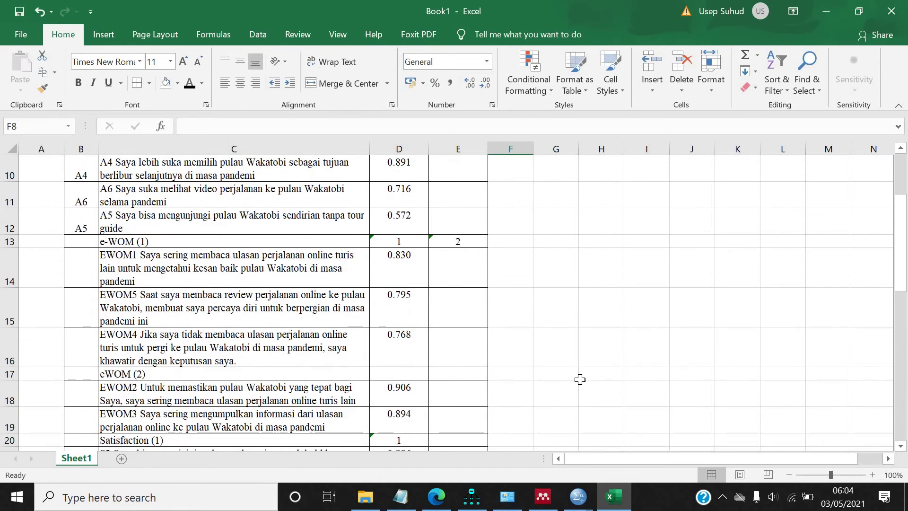
# - Clear the component numbers from D13:E13 in the e-WOM (1) row
pyautogui.scroll(-1, 580, 379)
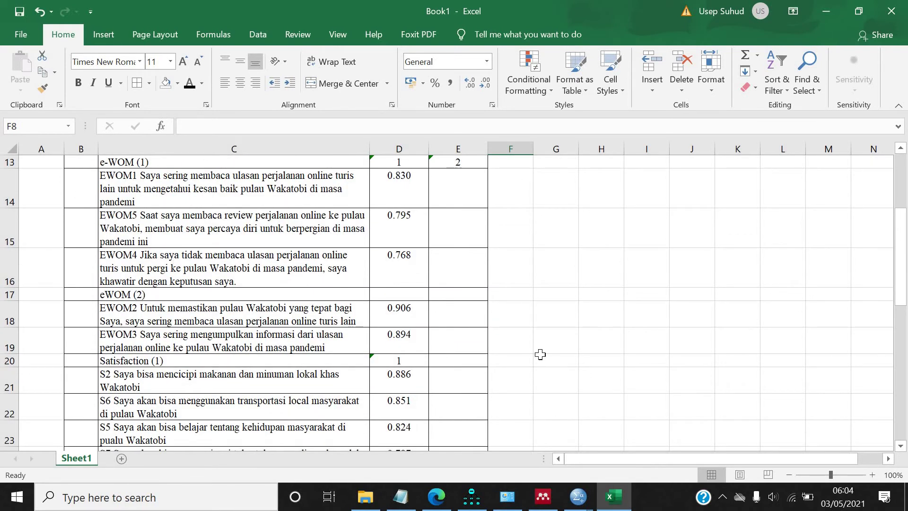
pyautogui.scroll(1, 402, 245)
pyautogui.moveTo(398, 241); pyautogui.dragTo(458, 240)
pyautogui.press('Delete')
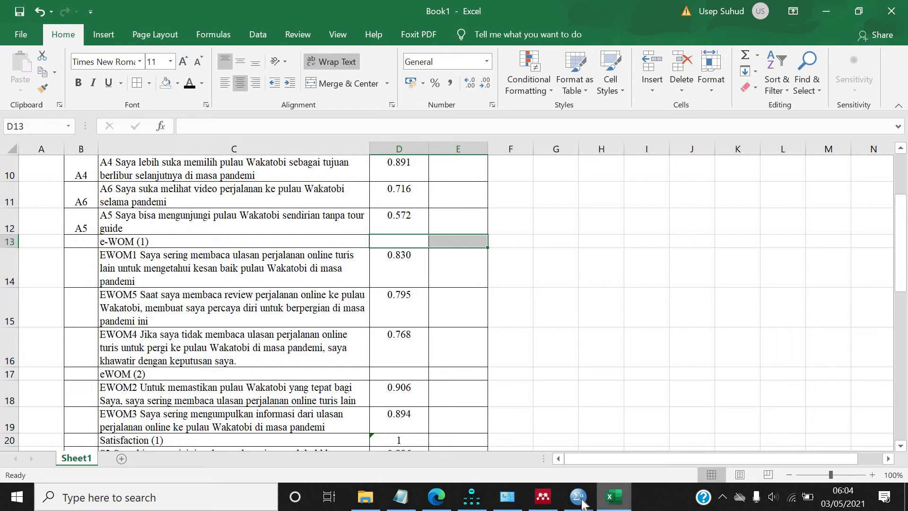
# - Switch to the SPSS Data Editor and run a Reliability Analysis on EWOM1, EWOM4 and EWOM5 in place of the earlier items
pyautogui.moveTo(582, 500)
pyautogui.click(633, 445)
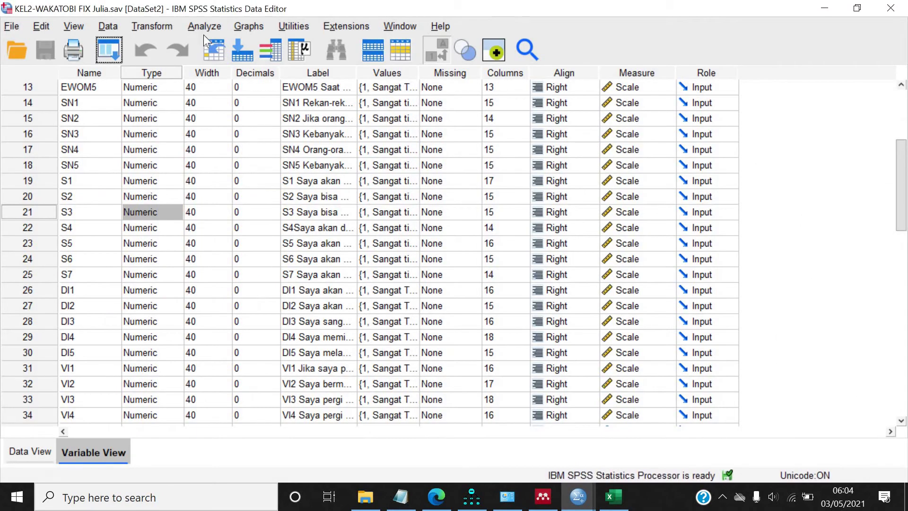
pyautogui.click(205, 26)
pyautogui.moveTo(255, 302)
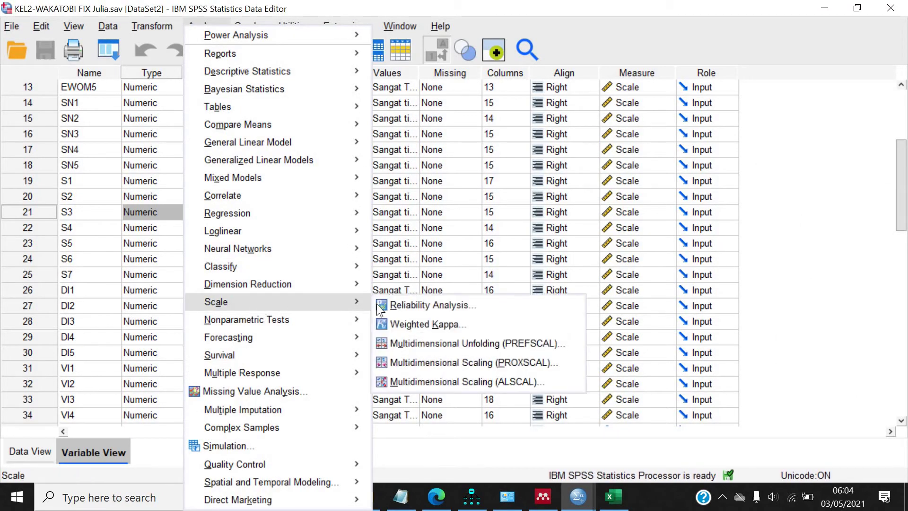
pyautogui.click(404, 303)
pyautogui.hotkey('ctrl', 'a')
pyautogui.click(559, 142)
pyautogui.click(454, 222)
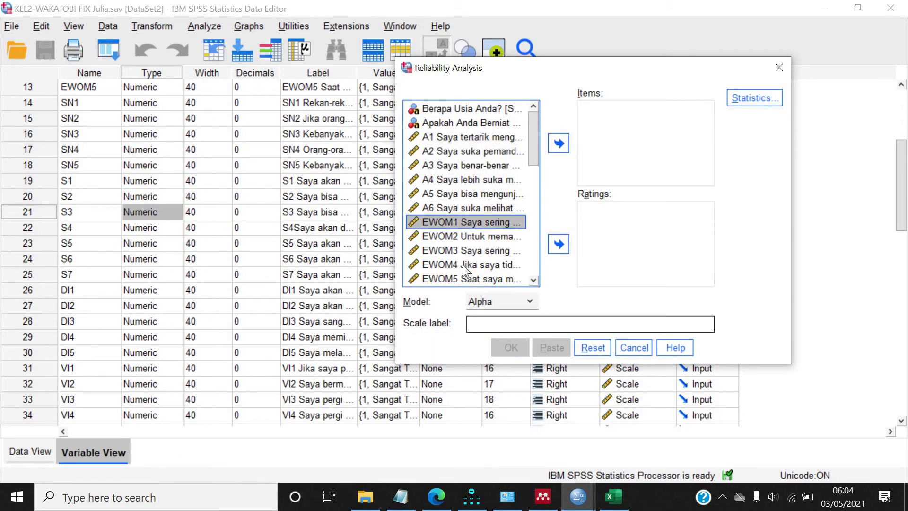
pyautogui.keyDown('ctrl'); pyautogui.click(458, 267); pyautogui.keyUp('ctrl')
pyautogui.keyDown('ctrl'); pyautogui.click(461, 279); pyautogui.keyUp('ctrl')
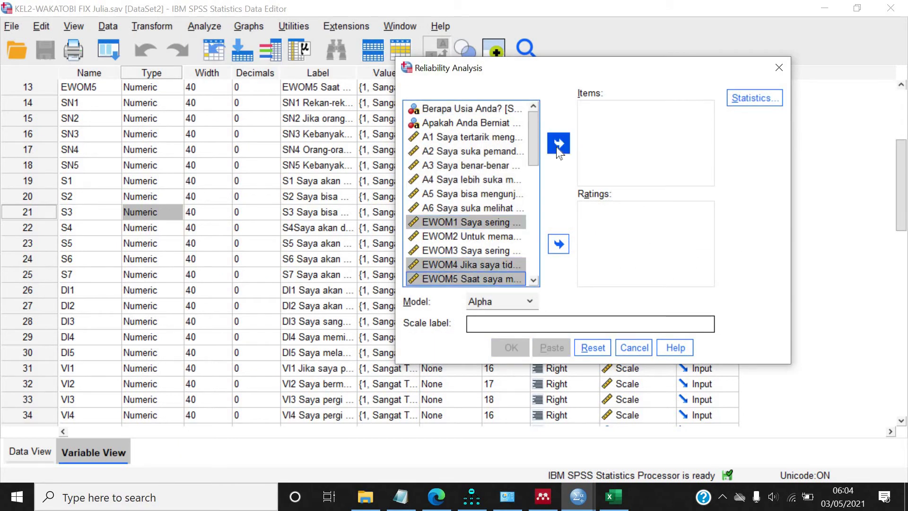
pyautogui.click(558, 143)
pyautogui.click(512, 347)
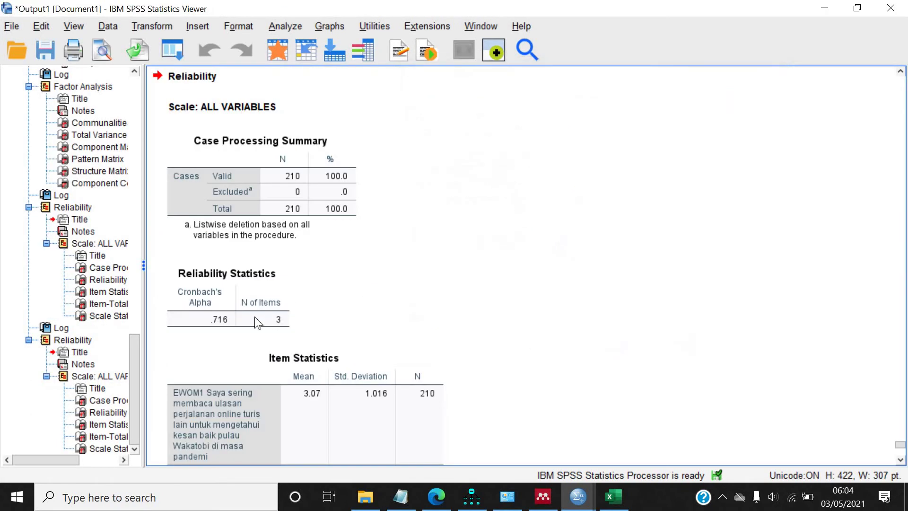
# - Switch back to the Excel table and enter 0.716 as the Cronbach's alpha for e-WOM (1) in E13
pyautogui.click(621, 494)
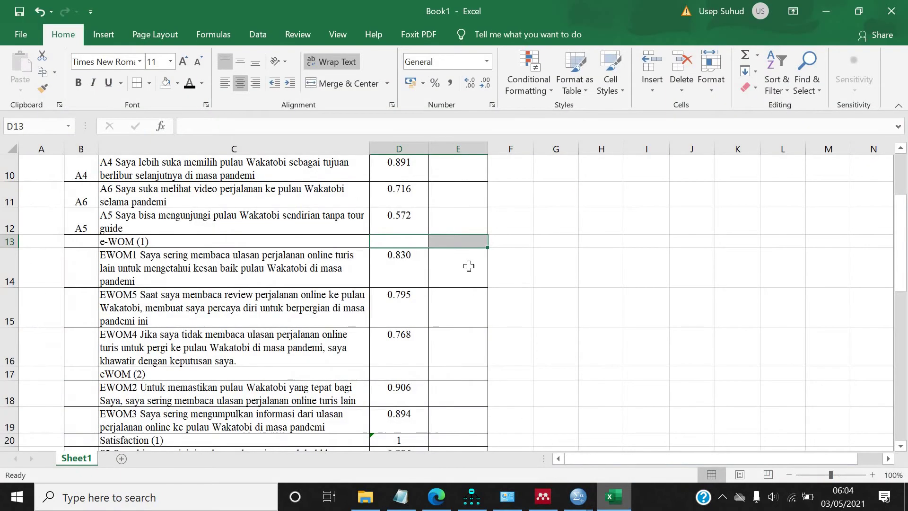
pyautogui.write('2')
pyautogui.press('BackSpace')
pyautogui.write('1')
pyautogui.press('BackSpace')
pyautogui.press('Return')
pyautogui.write('0.716')
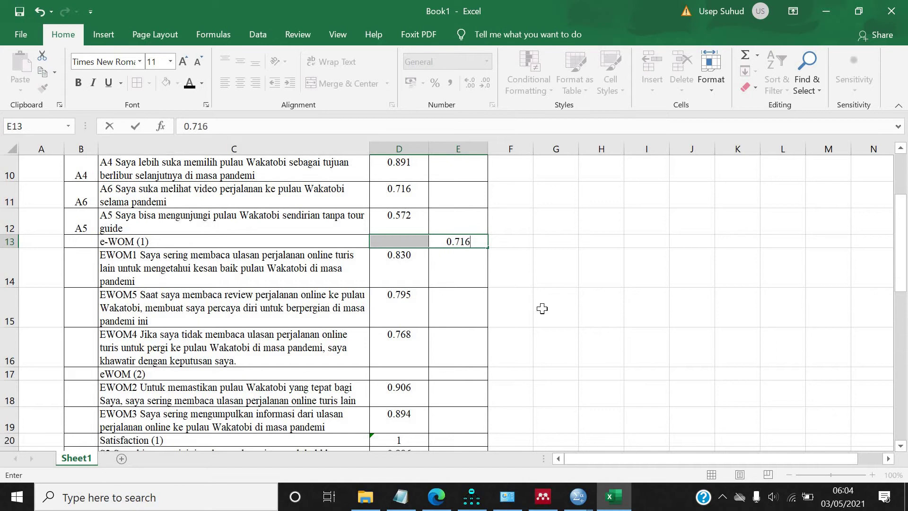
pyautogui.click(544, 301)
pyautogui.scroll(-2, 532, 303)
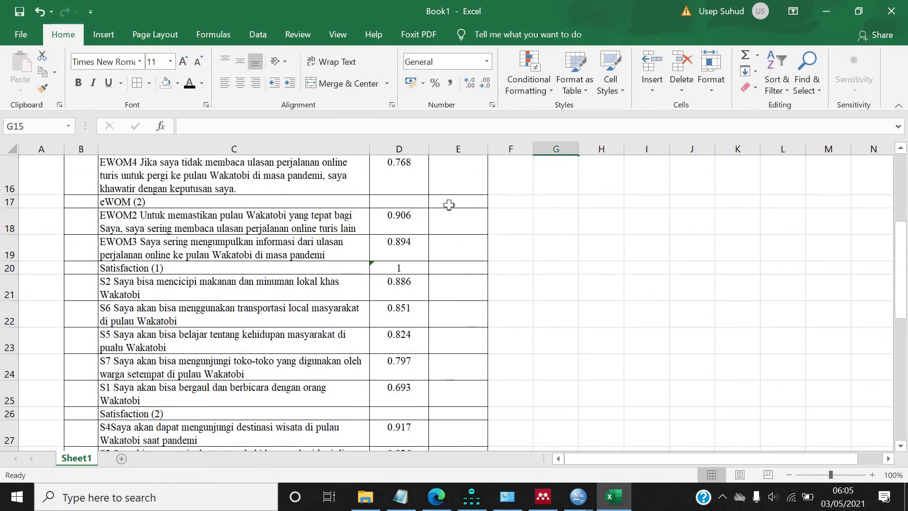
pyautogui.click(449, 205)
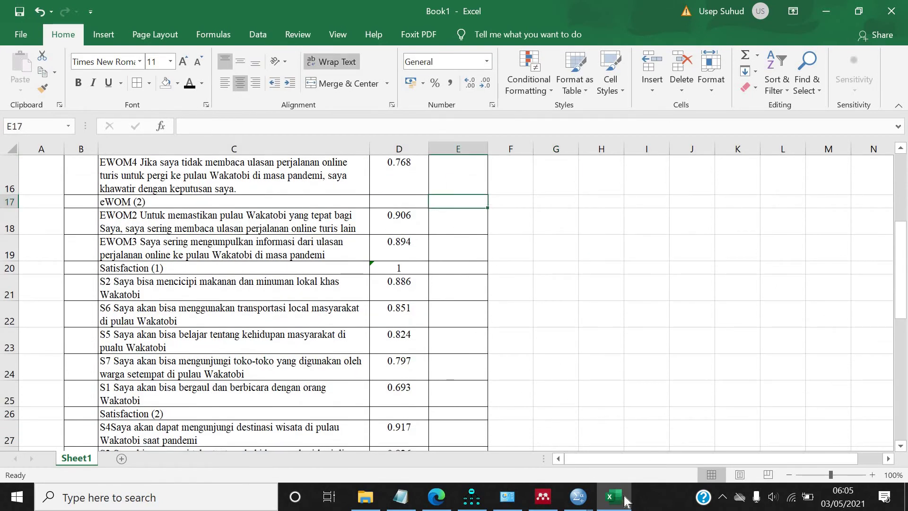
pyautogui.click(578, 503)
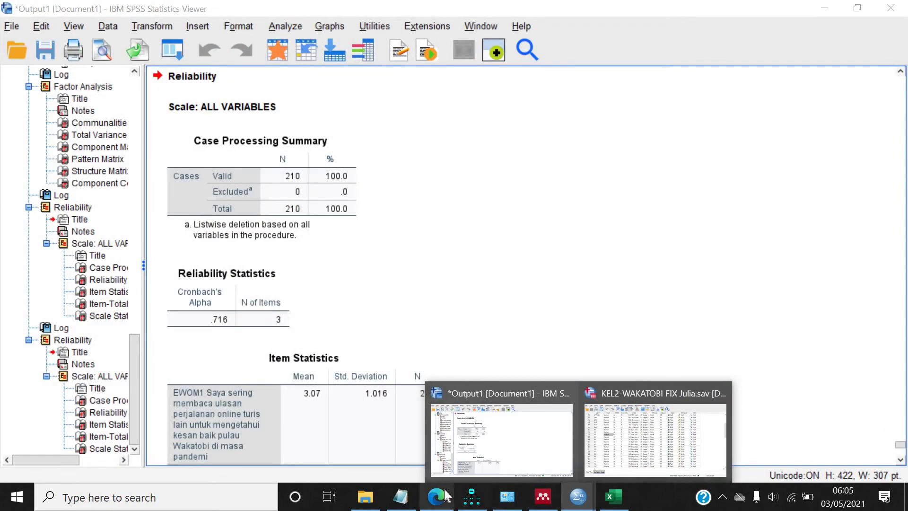
pyautogui.click(436, 496)
pyautogui.click(578, 496)
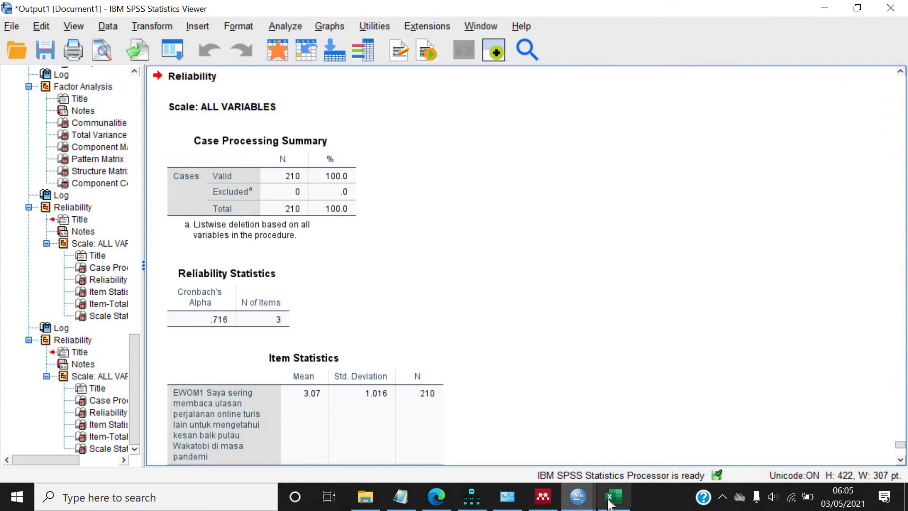
pyautogui.click(611, 497)
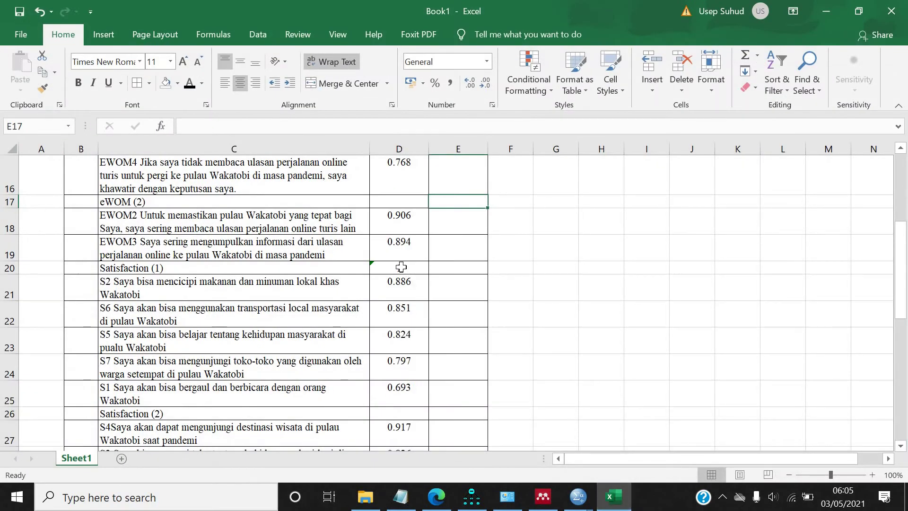
# - Clear the component number from D20 beside Satisfaction (1) and select E17 in the eWOM (2) row
pyautogui.click(401, 267)
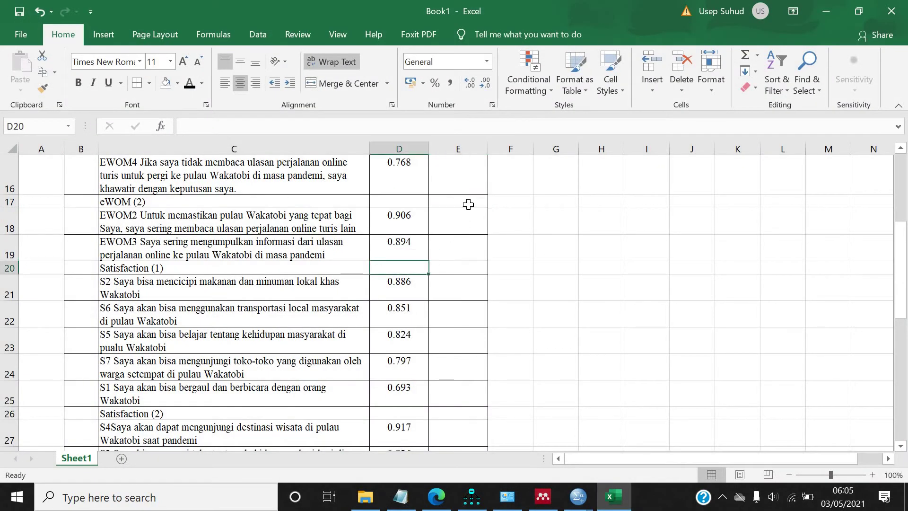
pyautogui.press('Right')
pyautogui.press('Up')
pyautogui.press('Up')
pyautogui.press('Up')
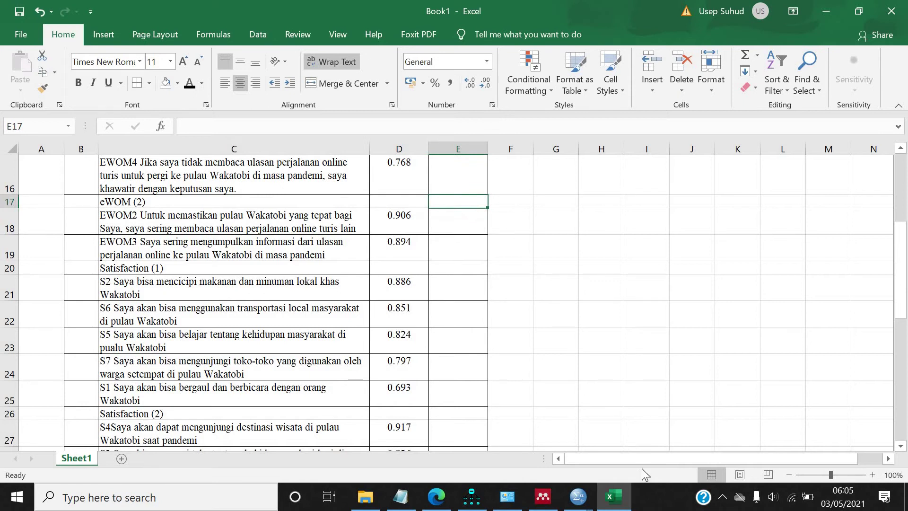
# - Switch to the SPSS Data Editor and run a Reliability Analysis on only EWOM2 and EWOM3
pyautogui.click(578, 497)
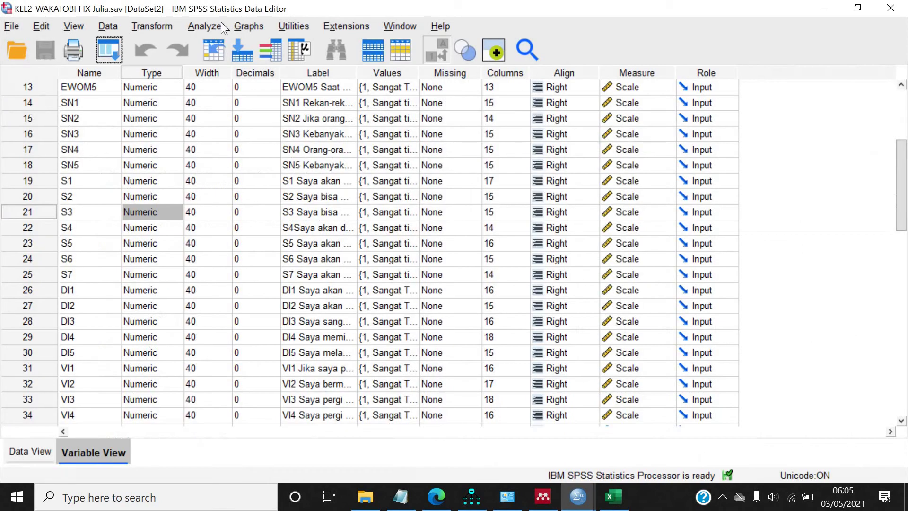
pyautogui.click(219, 23)
pyautogui.moveTo(305, 305)
pyautogui.click(392, 303)
pyautogui.click(597, 138)
pyautogui.hotkey('shift', 'Home')
pyautogui.click(558, 142)
pyautogui.click(461, 237)
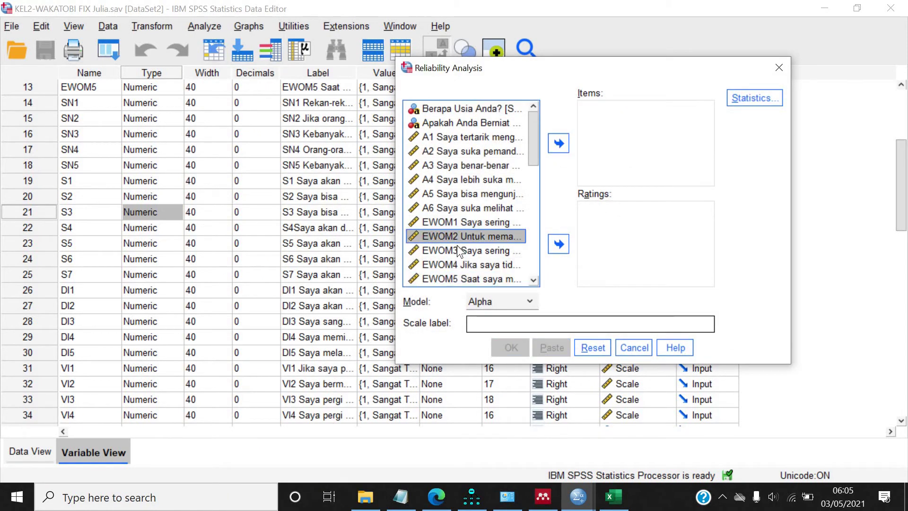
pyautogui.keyDown('shift'); pyautogui.click(462, 251); pyautogui.keyUp('shift')
pyautogui.click(558, 143)
pyautogui.click(510, 347)
pyautogui.click(280, 305)
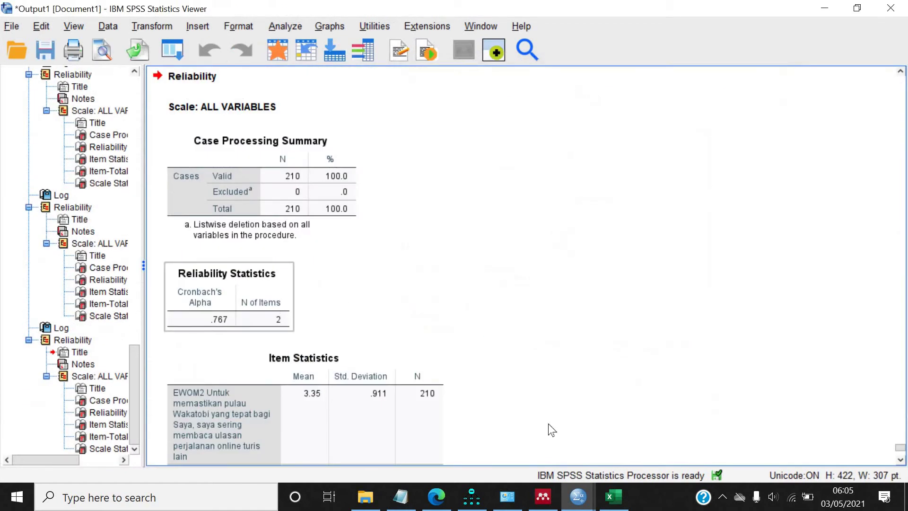
# - Switch back to the Excel table and enter 0.767 as the Cronbach's alpha for eWOM (2) in E17
pyautogui.click(613, 496)
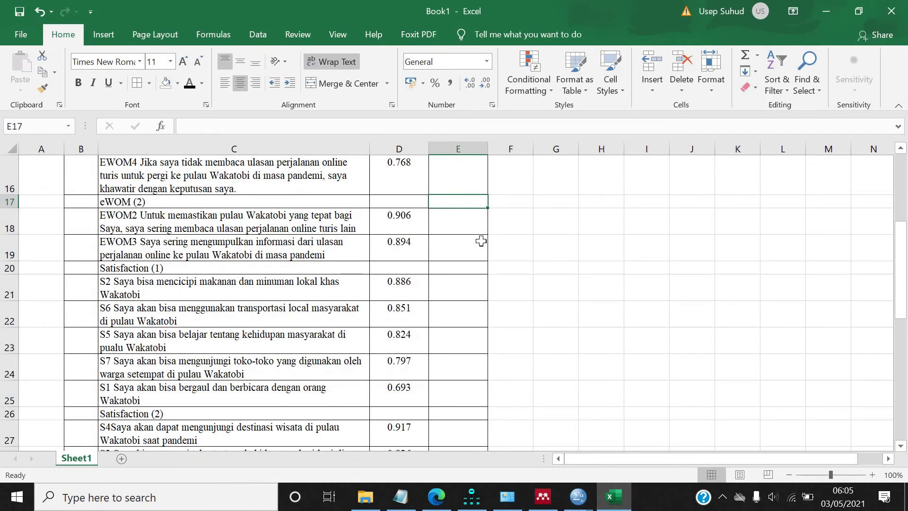
pyautogui.write('0.767')
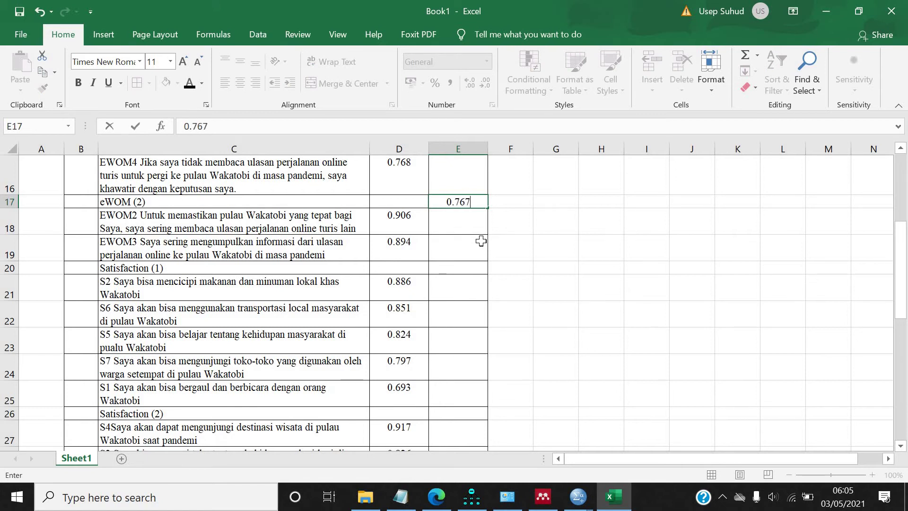
pyautogui.press('Down')
pyautogui.press('Down')
pyautogui.press('Down')
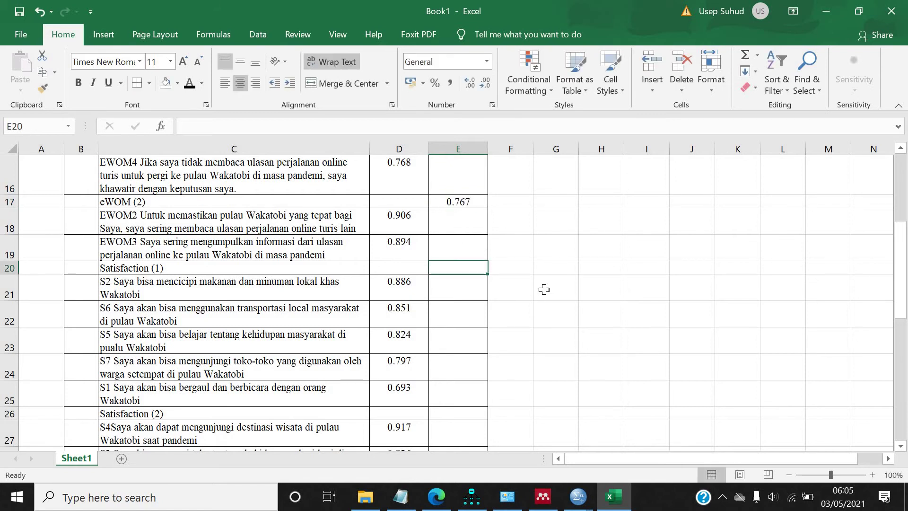
# - Check the Satisfaction (1) items, switch to the SPSS Data Editor and remove EWOM2 and EWOM3 from the Reliability Analysis items
pyautogui.scroll(-1, 543, 290)
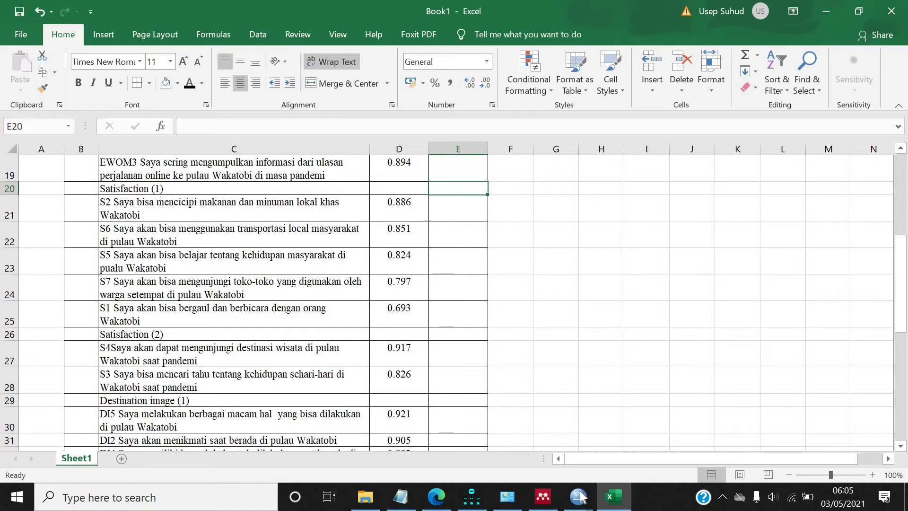
pyautogui.moveTo(578, 496)
pyautogui.click(608, 429)
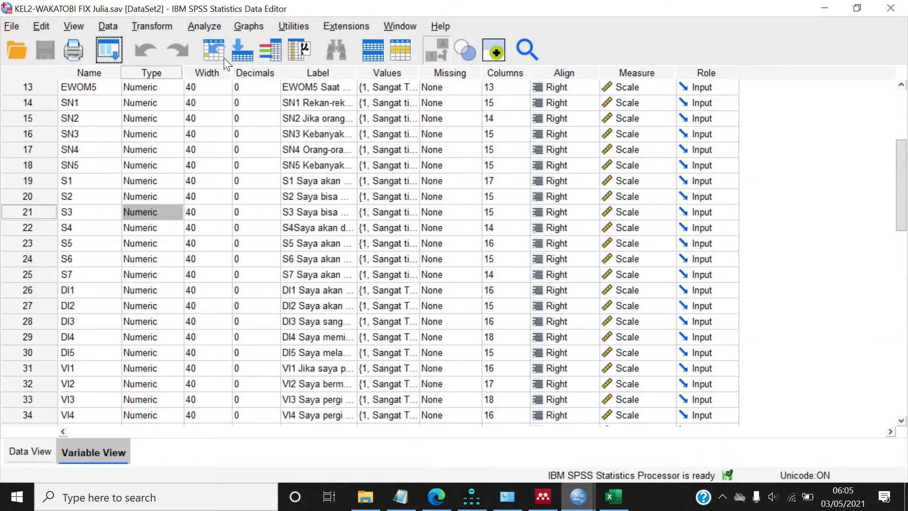
pyautogui.click(204, 26)
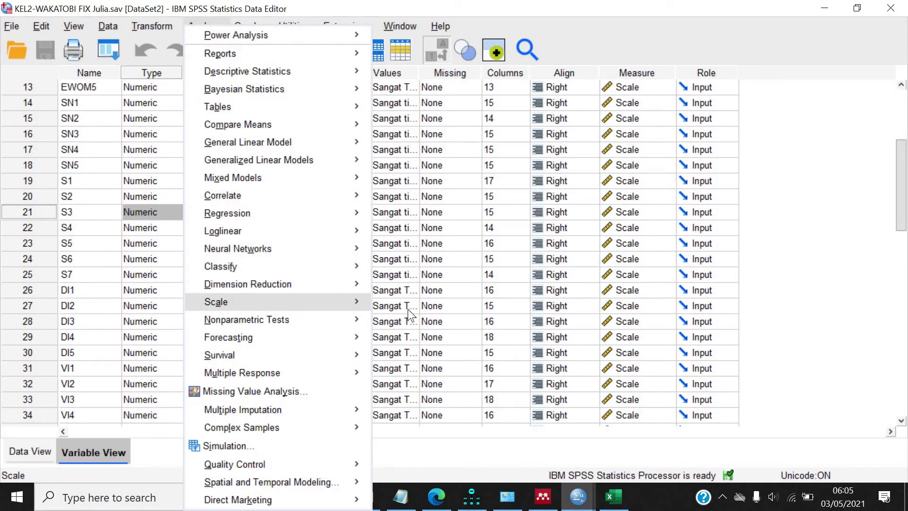
pyautogui.moveTo(357, 315)
pyautogui.click(426, 304)
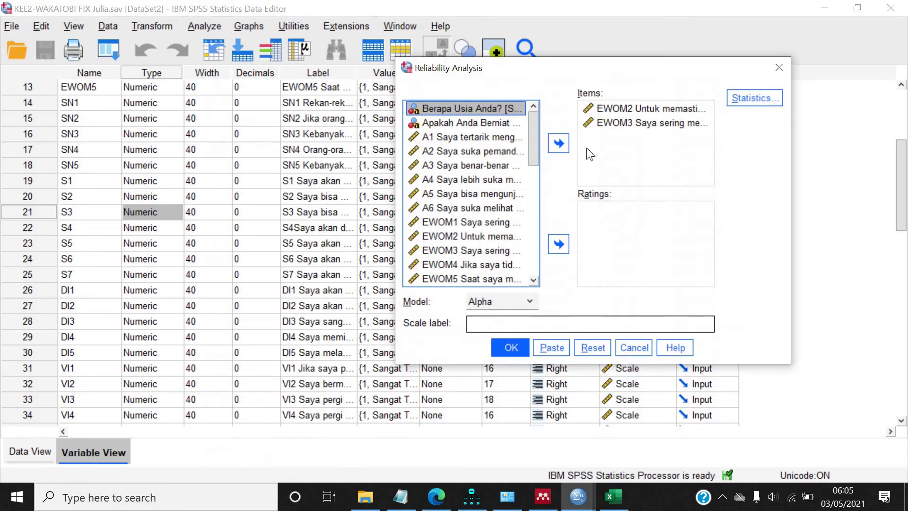
pyautogui.click(595, 142)
pyautogui.hotkey('shift', 'Up')
pyautogui.click(558, 144)
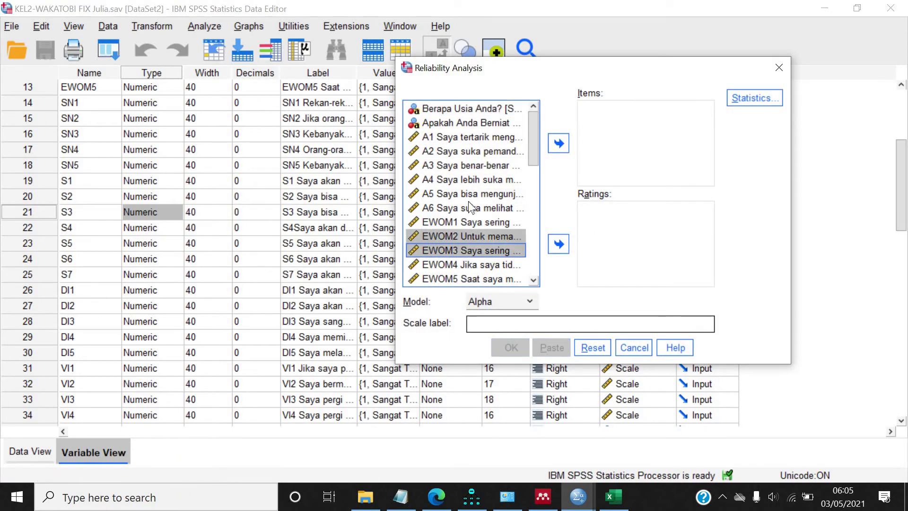
pyautogui.scroll(-2, 468, 201)
pyautogui.scroll(-1, 471, 194)
pyautogui.click(452, 166)
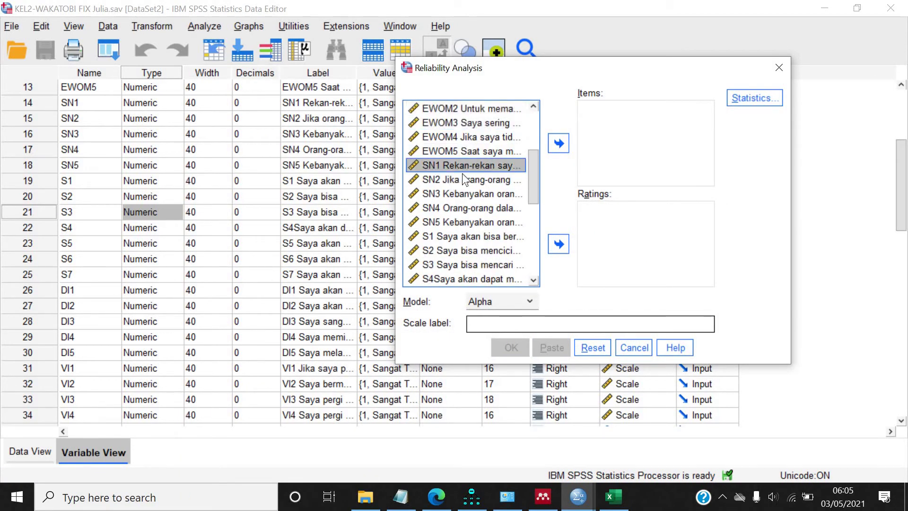
pyautogui.keyDown('shift'); pyautogui.click(452, 180); pyautogui.keyUp('shift')
pyautogui.click(558, 143)
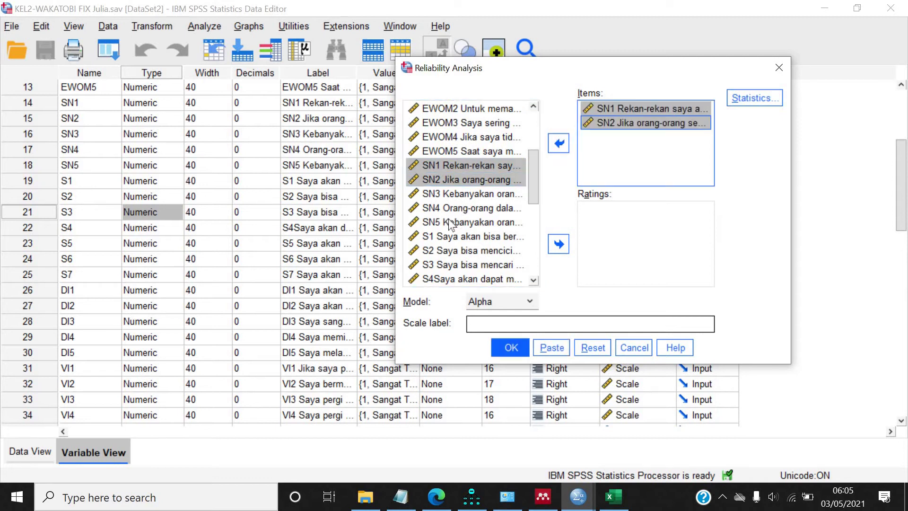
pyautogui.click(449, 223)
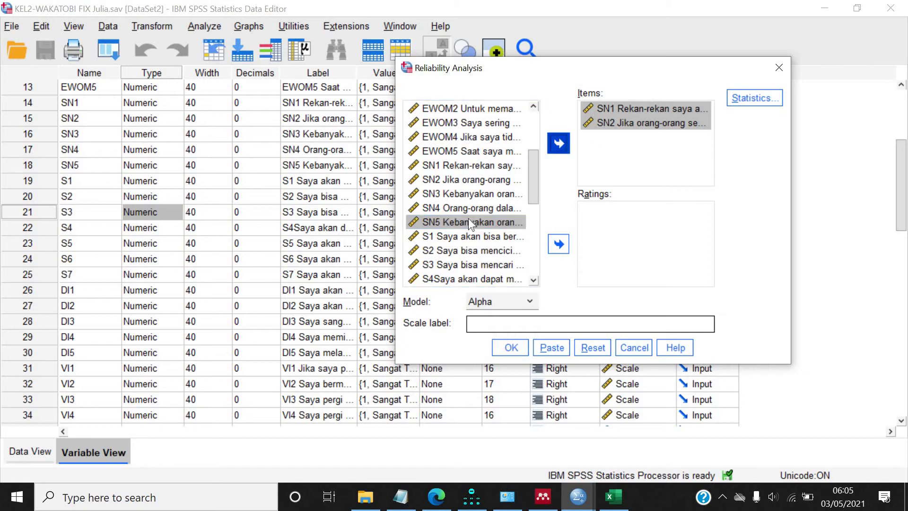
pyautogui.click(559, 143)
pyautogui.click(450, 237)
pyautogui.keyDown('shift'); pyautogui.click(449, 250); pyautogui.keyUp('shift')
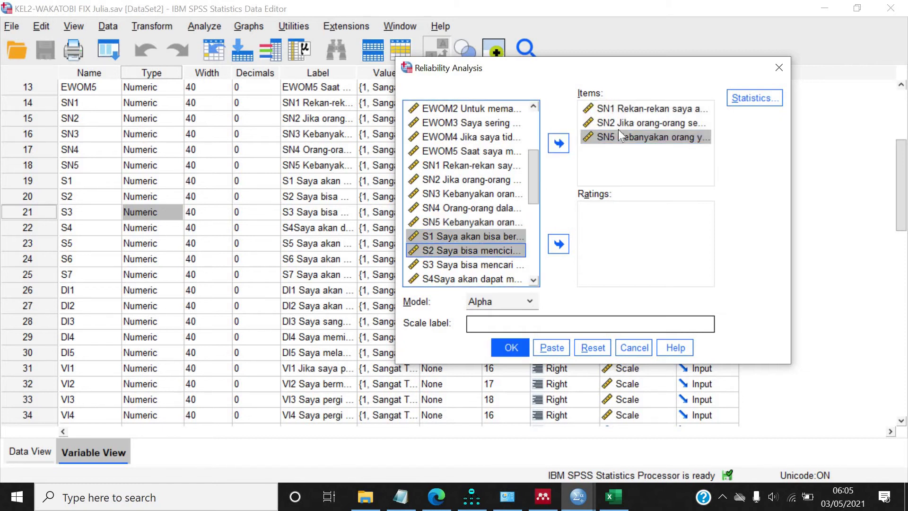
pyautogui.click(631, 114)
pyautogui.keyDown('shift'); pyautogui.click(591, 136); pyautogui.keyUp('shift')
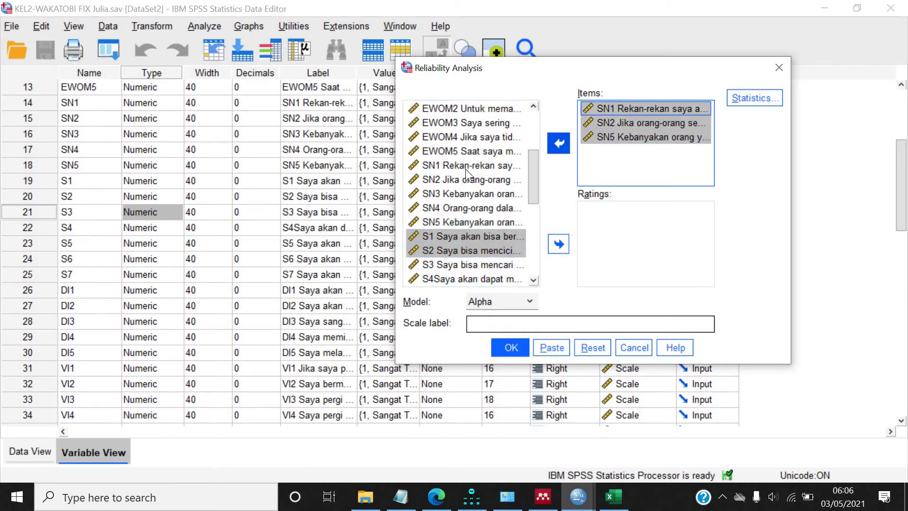
pyautogui.moveTo(479, 169); pyautogui.dragTo(456, 171)
# - Add S1, S2, S5, S6 and S7 as the items of the Reliability Analysis
pyautogui.scroll(-2, 457, 161)
pyautogui.click(457, 152)
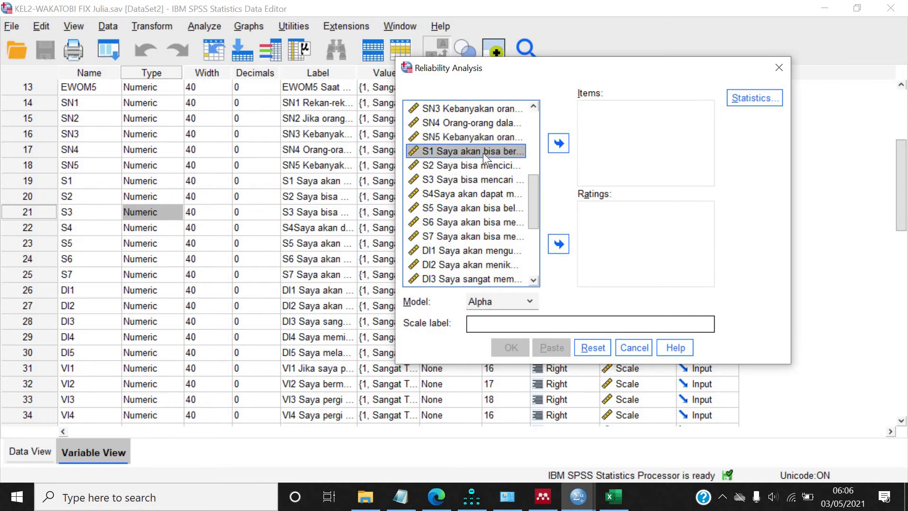
pyautogui.keyDown('shift'); pyautogui.click(453, 165); pyautogui.keyUp('shift')
pyautogui.click(554, 137)
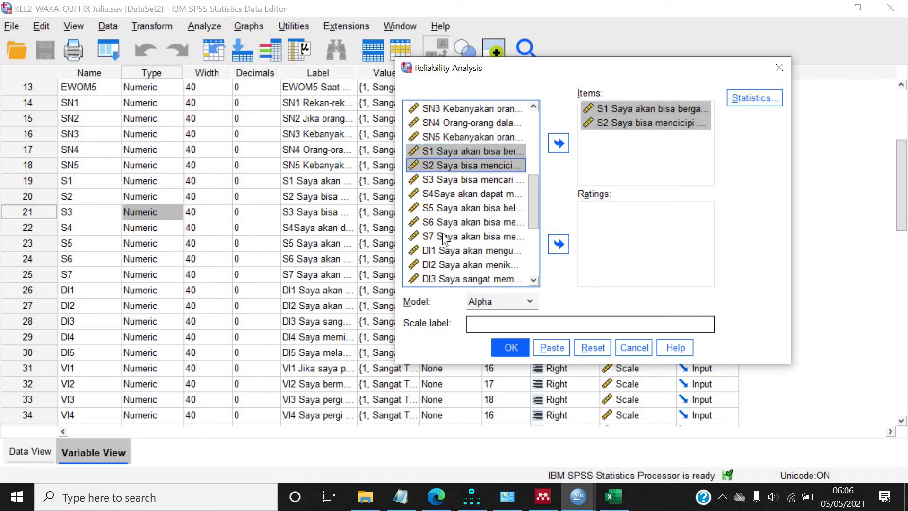
pyautogui.click(457, 208)
pyautogui.keyDown('shift'); pyautogui.click(457, 234); pyautogui.keyUp('shift')
pyautogui.click(559, 143)
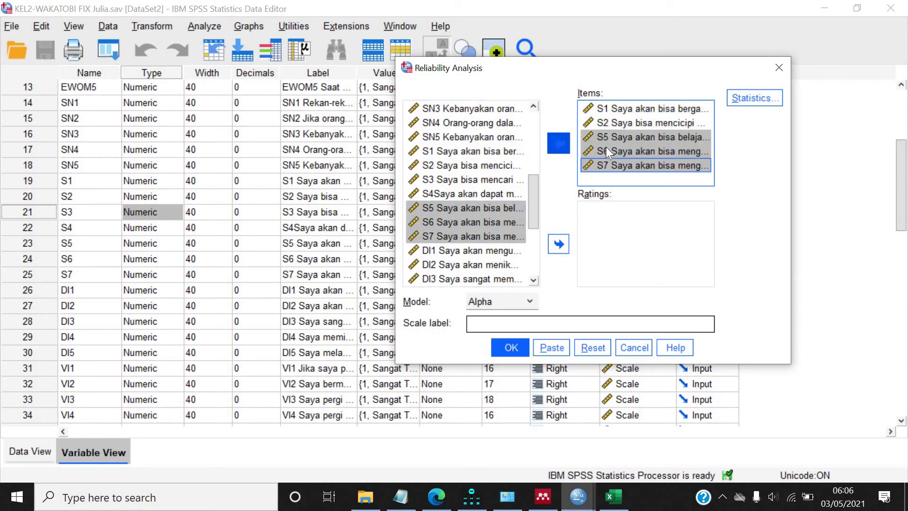
# - Run the Reliability Analysis on the Satisfaction (1) items, switch to Excel and enter 0.870 as its Cronbach's alpha in E20
pyautogui.click(510, 346)
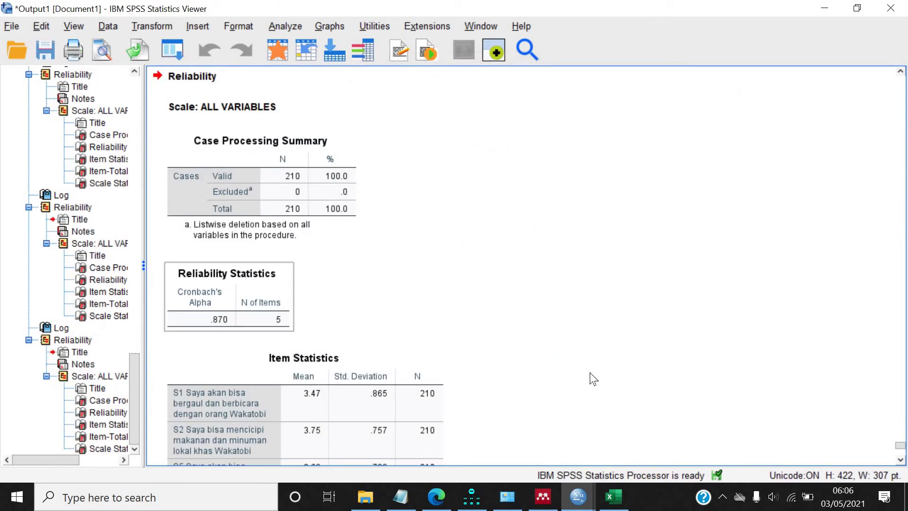
pyautogui.click(613, 496)
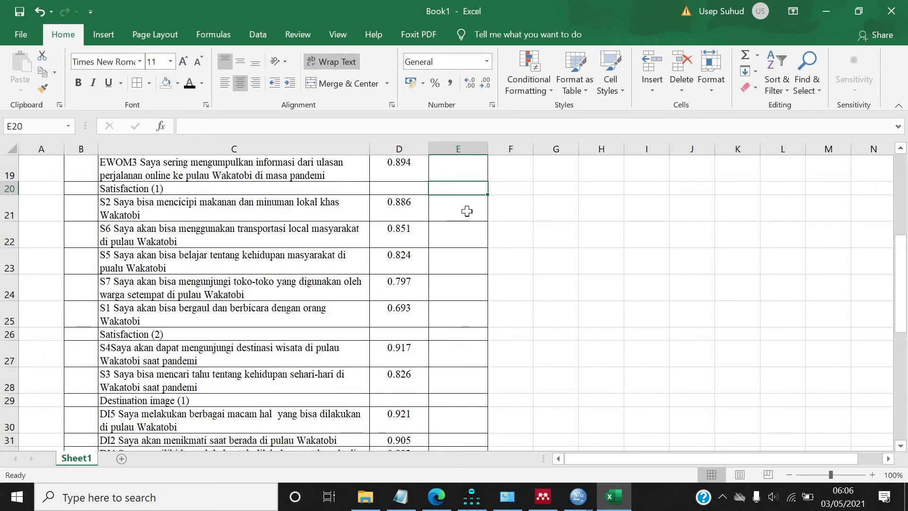
pyautogui.write('0.870')
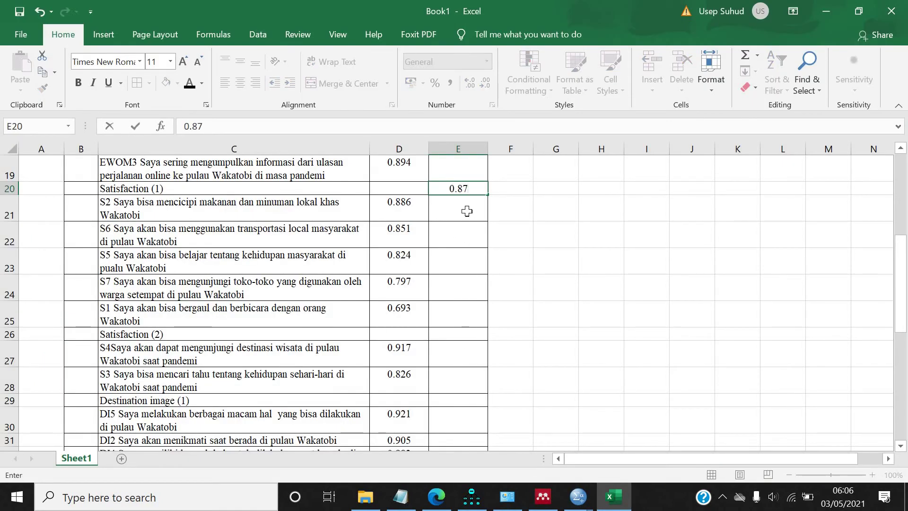
pyautogui.click(452, 337)
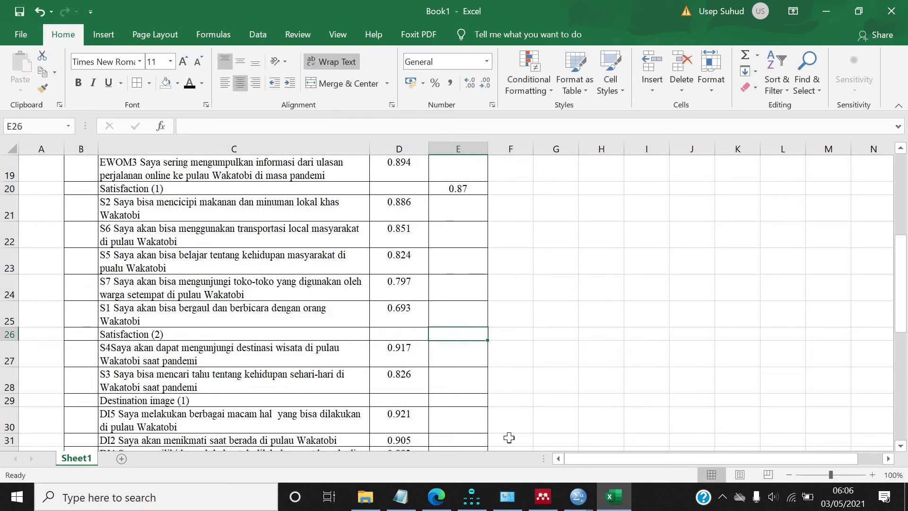
# - Switch to the SPSS Data Editor and remove S1, S2, S5, S6 and S7 from the Reliability Analysis items
pyautogui.moveTo(578, 497)
pyautogui.click(655, 431)
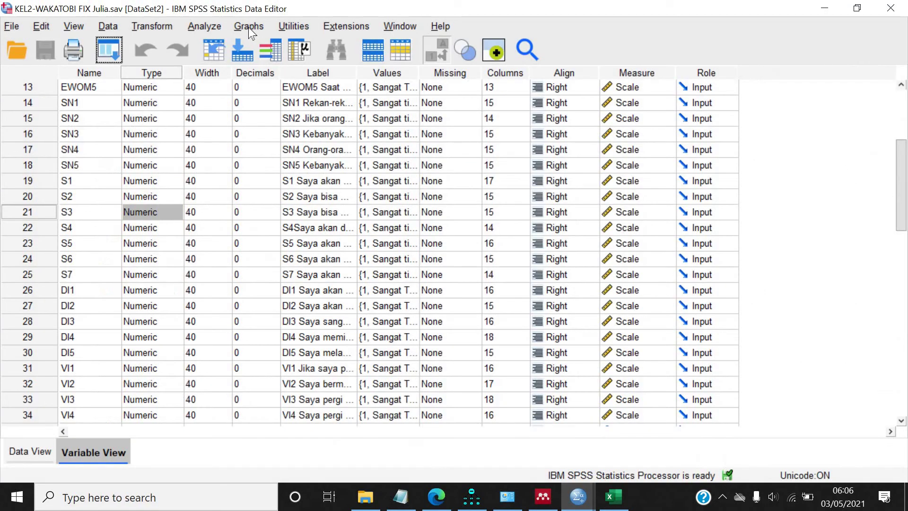
pyautogui.click(205, 26)
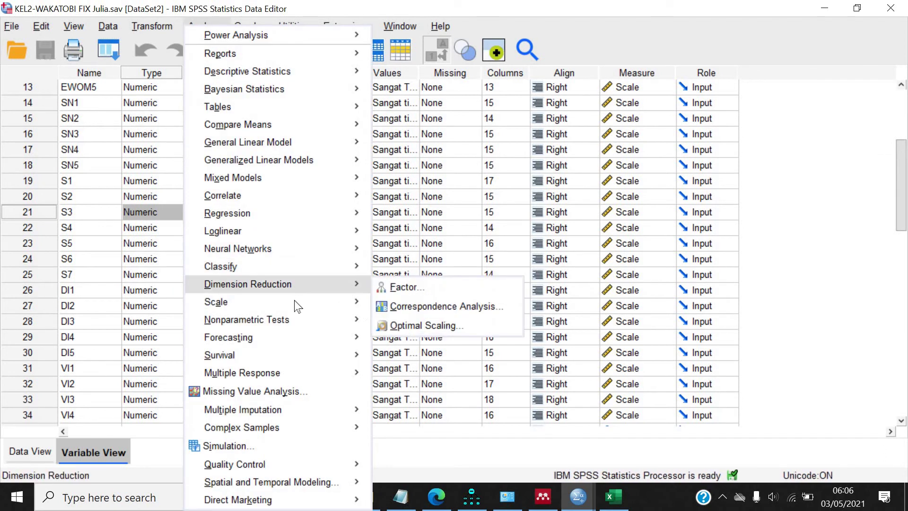
pyautogui.moveTo(298, 301)
pyautogui.click(410, 305)
pyautogui.click(617, 150)
pyautogui.hotkey('ctrl', 'a')
pyautogui.click(559, 144)
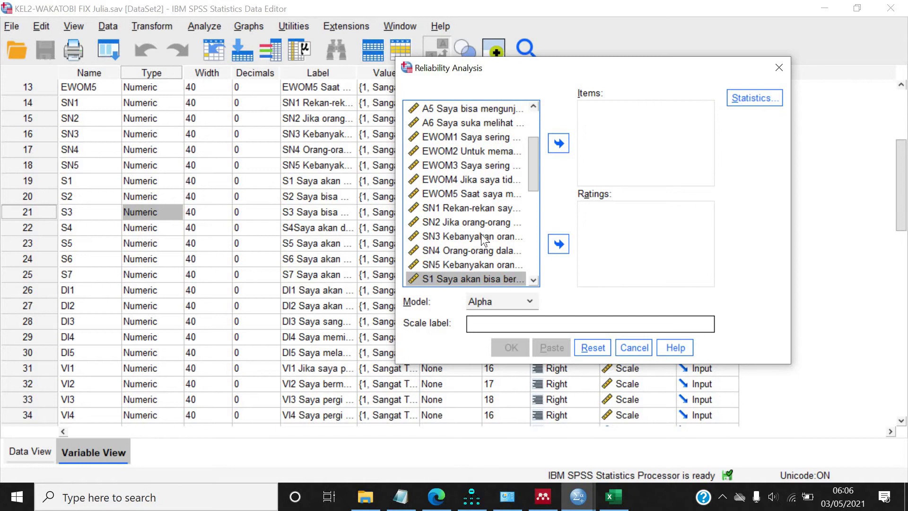
# - Add S3 and S4 as the Reliability Analysis items and run the analysis
pyautogui.scroll(-2, 481, 234)
pyautogui.moveTo(473, 224); pyautogui.dragTo(470, 231)
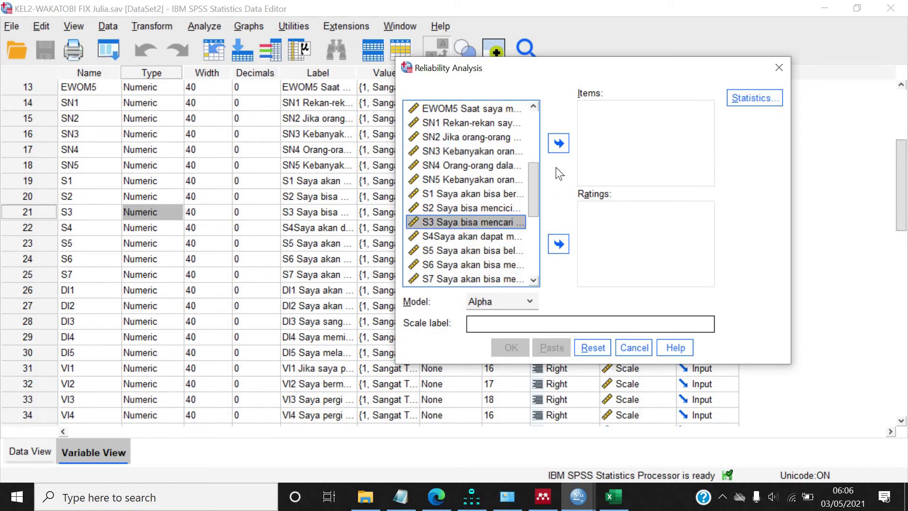
pyautogui.click(559, 143)
pyautogui.click(511, 348)
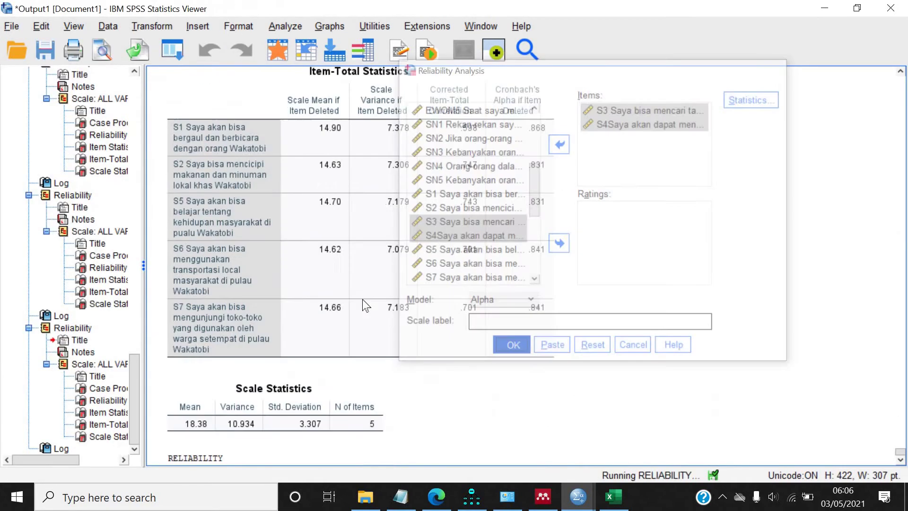
# - Switch to the Excel table and enter 0.706 as the Cronbach's alpha for Satisfaction (2) in E26
pyautogui.click(614, 497)
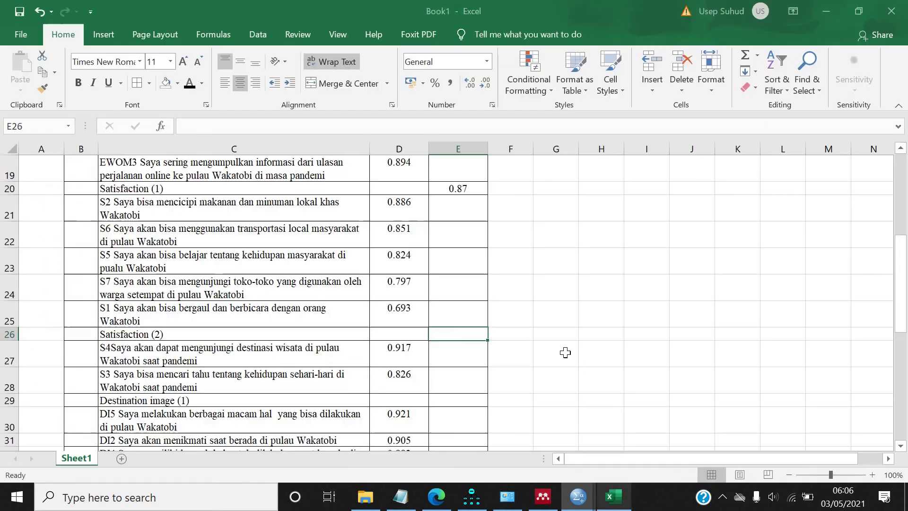
pyautogui.write('0.')
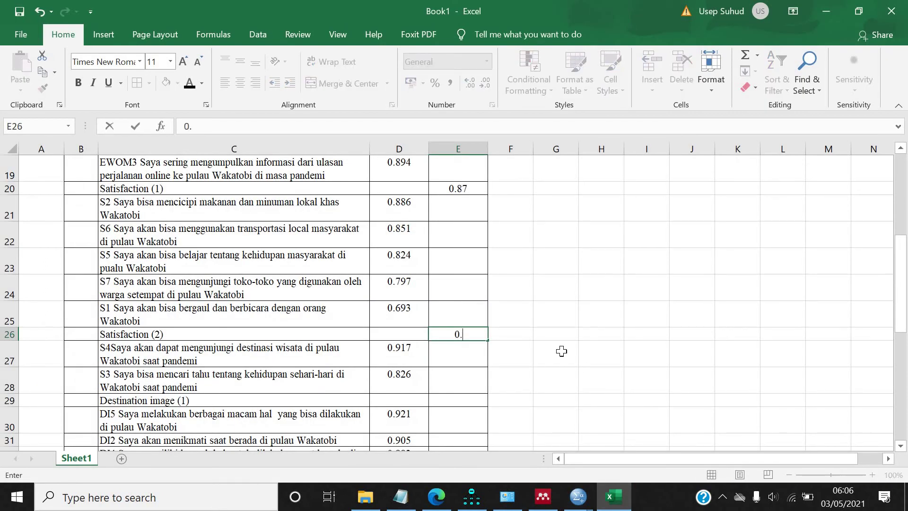
pyautogui.write('706')
pyautogui.click(568, 361)
# - Clear the stray value from D36 in the Visit intention (1) heading row
pyautogui.scroll(-3, 569, 361)
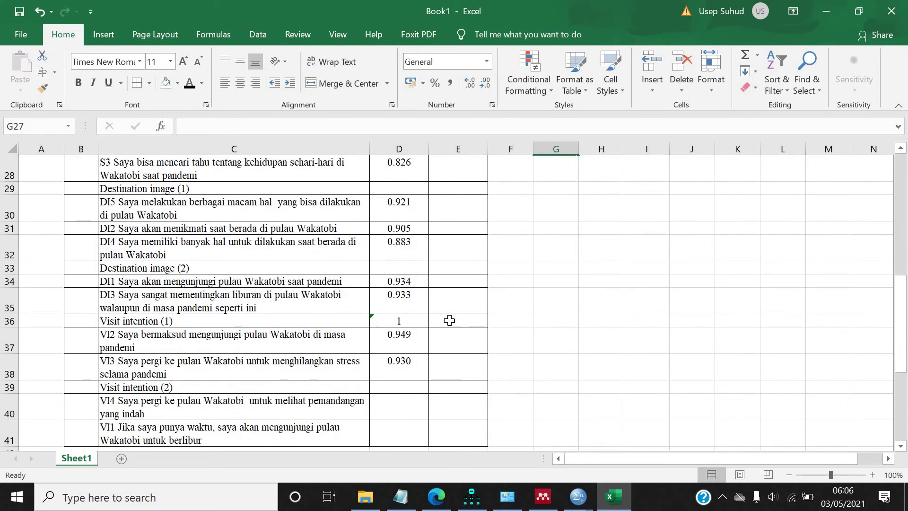
pyautogui.click(414, 321)
pyautogui.press('Delete')
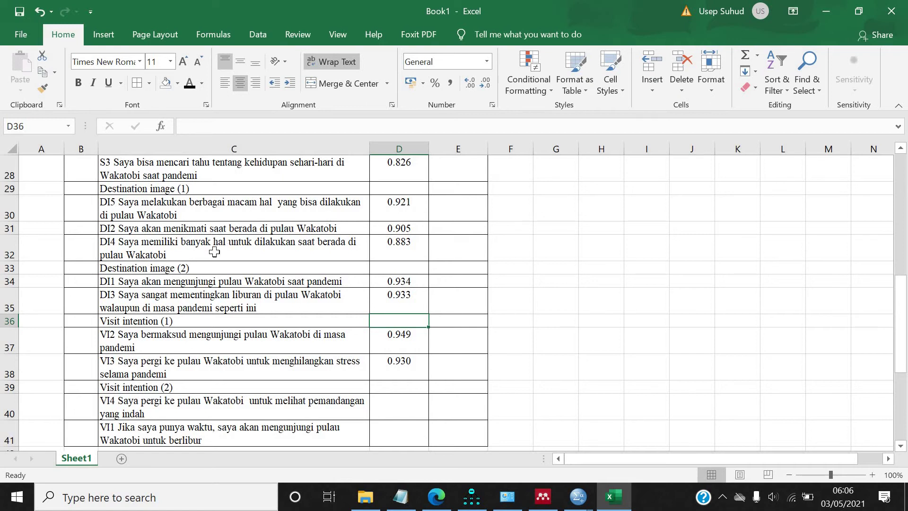
# - Check the Destination image (1) items, switch to the SPSS Data Editor and remove S3 and S4 from the Reliability Analysis items
pyautogui.press('Up')
pyautogui.press('Up')
pyautogui.press('Up')
pyautogui.press('Up')
pyautogui.press('Up')
pyautogui.press('Up')
pyautogui.press('Left')
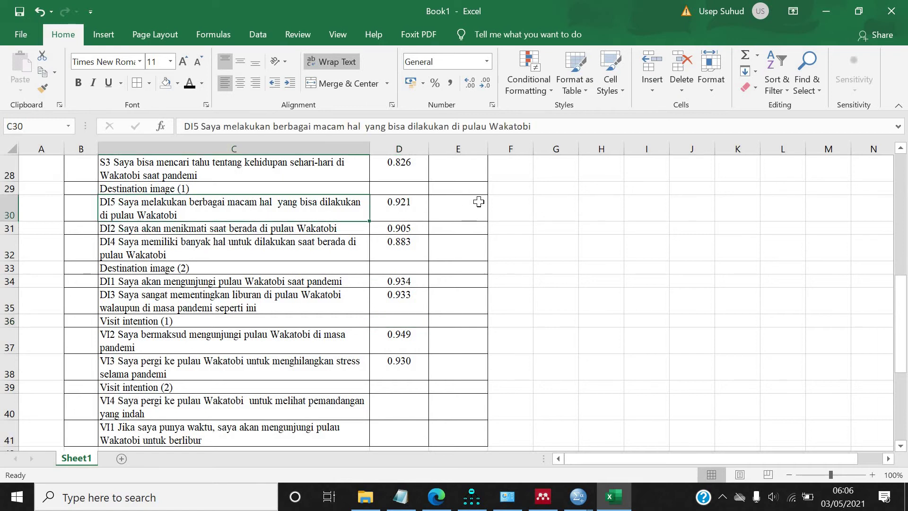
pyautogui.click(655, 439)
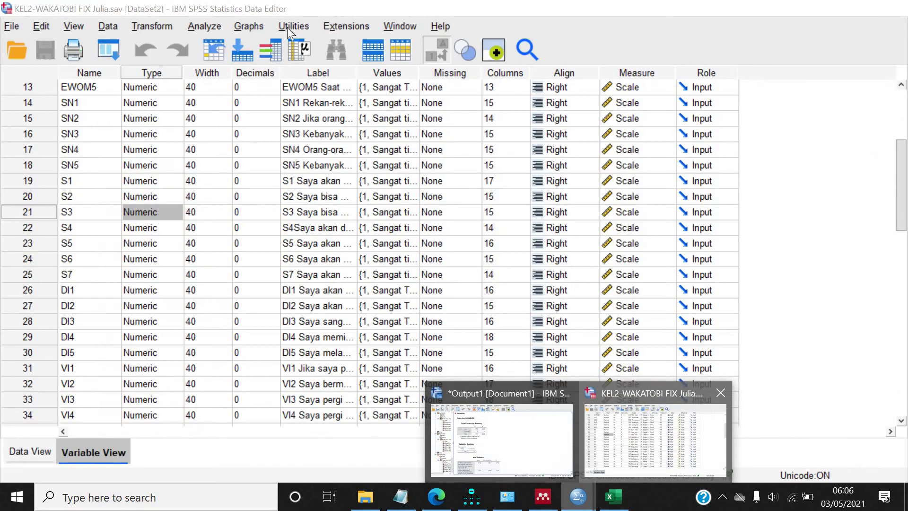
pyautogui.click(204, 26)
pyautogui.moveTo(348, 301)
pyautogui.click(426, 301)
pyautogui.click(600, 124)
pyautogui.hotkey('shift', 'Up')
pyautogui.click(559, 143)
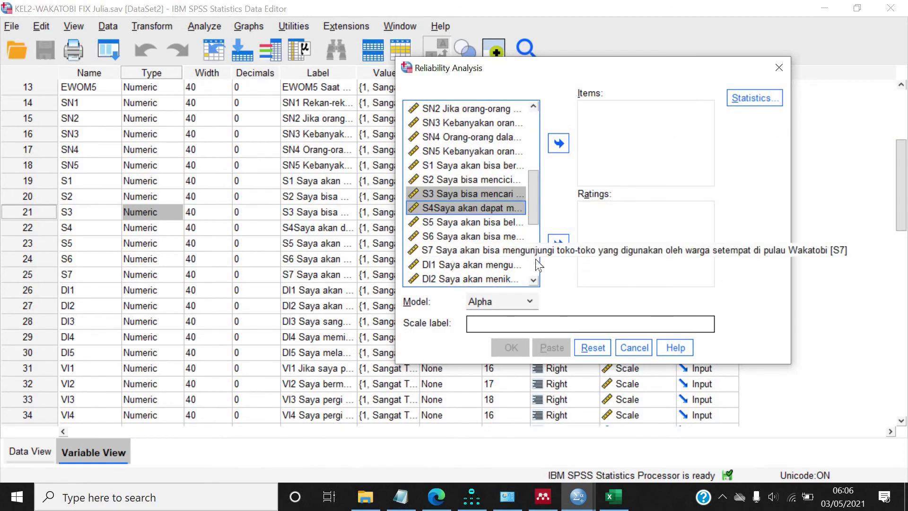
# - Add DI2, DI4 and DI5 as the Reliability Analysis items and run the analysis
pyautogui.scroll(-2, 537, 234)
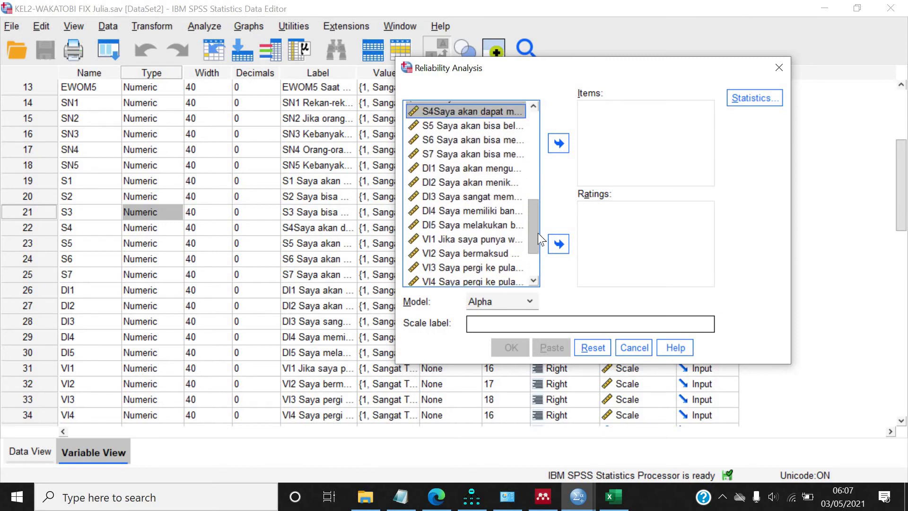
pyautogui.click(467, 183)
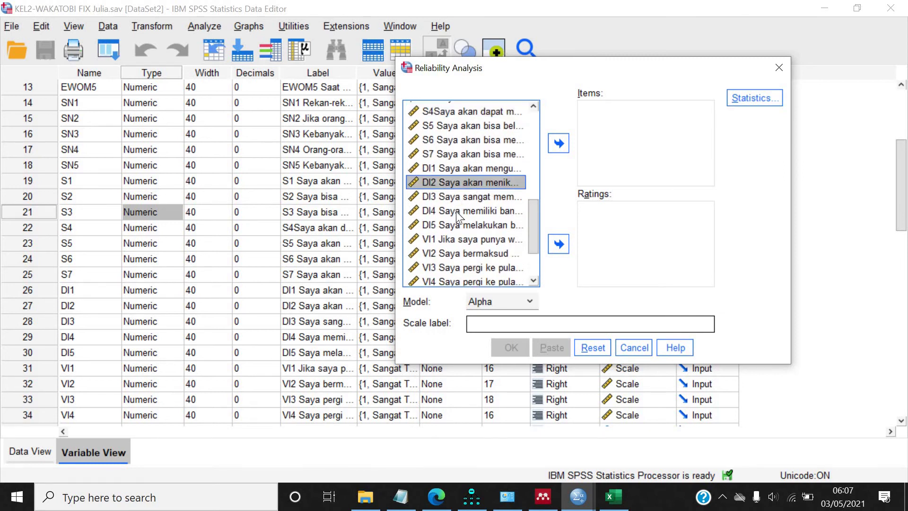
pyautogui.keyDown('ctrl'); pyautogui.click(455, 211); pyautogui.keyUp('ctrl')
pyautogui.keyDown('ctrl'); pyautogui.click(455, 225); pyautogui.keyUp('ctrl')
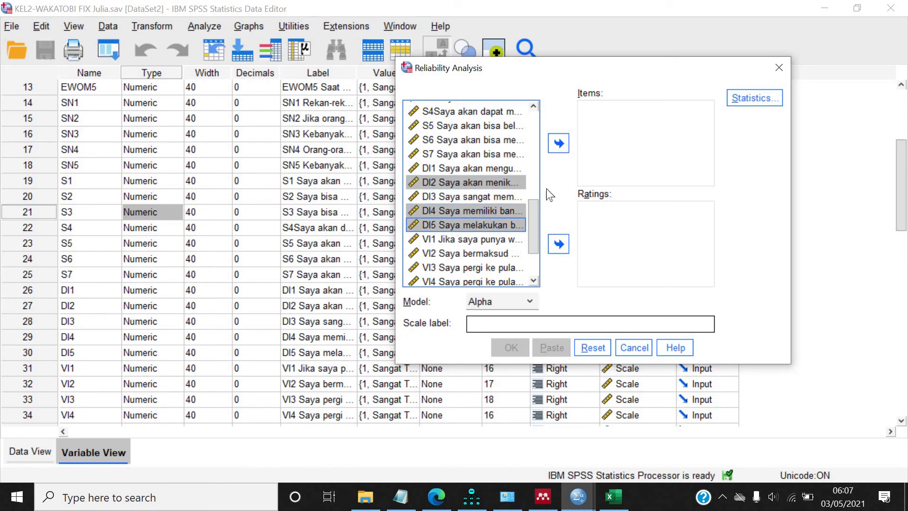
pyautogui.click(558, 144)
pyautogui.click(511, 347)
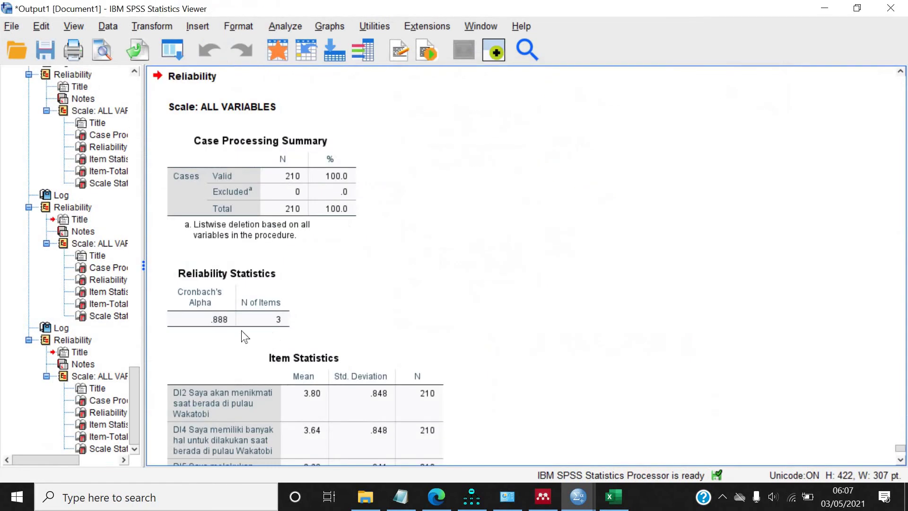
# - Switch to the Excel table and enter 0.888 as the Cronbach's alpha for Destination image (1) in E29
pyautogui.click(613, 497)
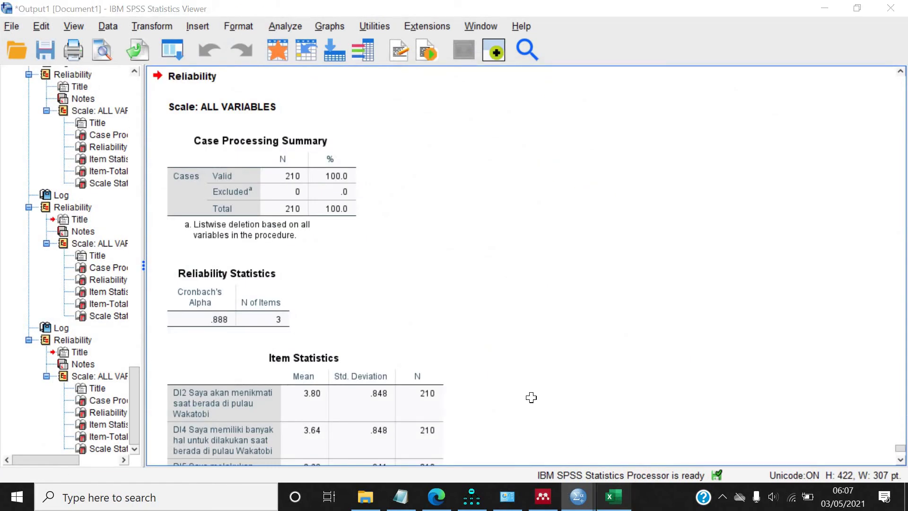
pyautogui.write('0.888')
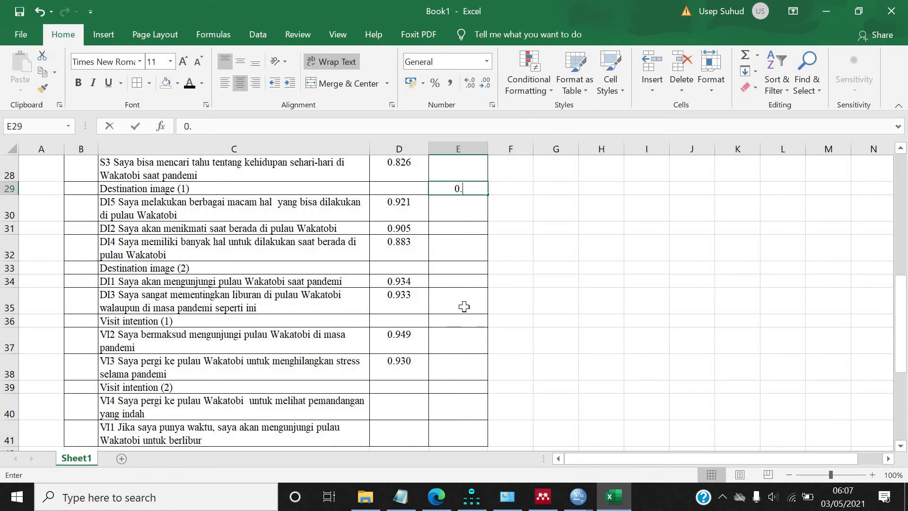
pyautogui.click(465, 268)
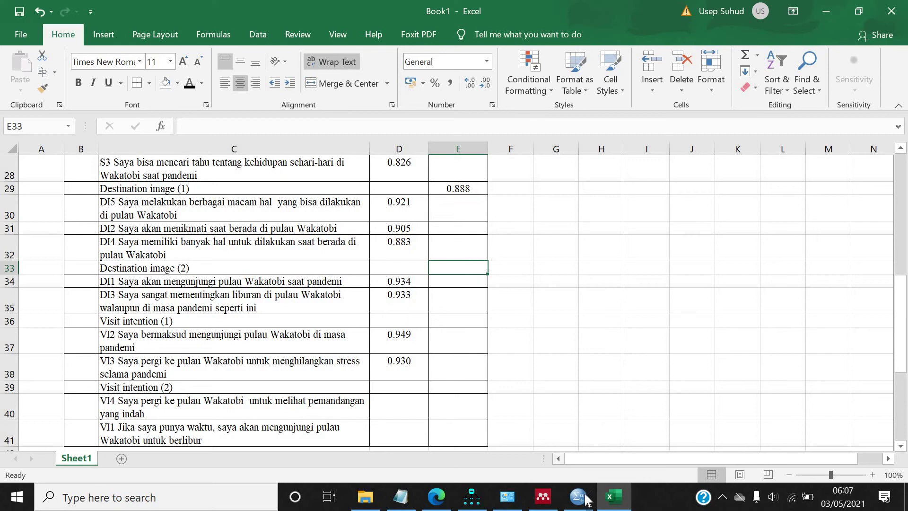
# - Switch to the SPSS Data Editor and remove DI2, DI4 and DI5 from the Reliability Analysis items
pyautogui.moveTo(578, 497)
pyautogui.click(646, 432)
pyautogui.click(199, 23)
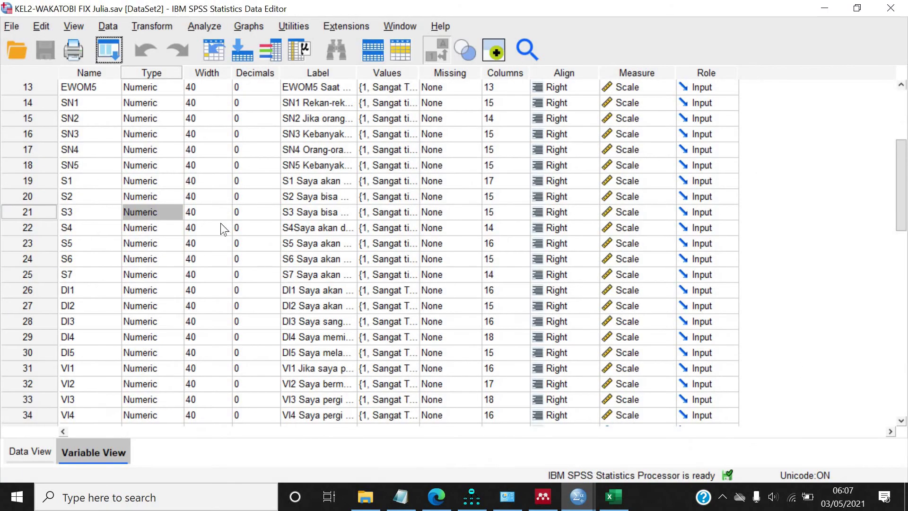
pyautogui.click(391, 306)
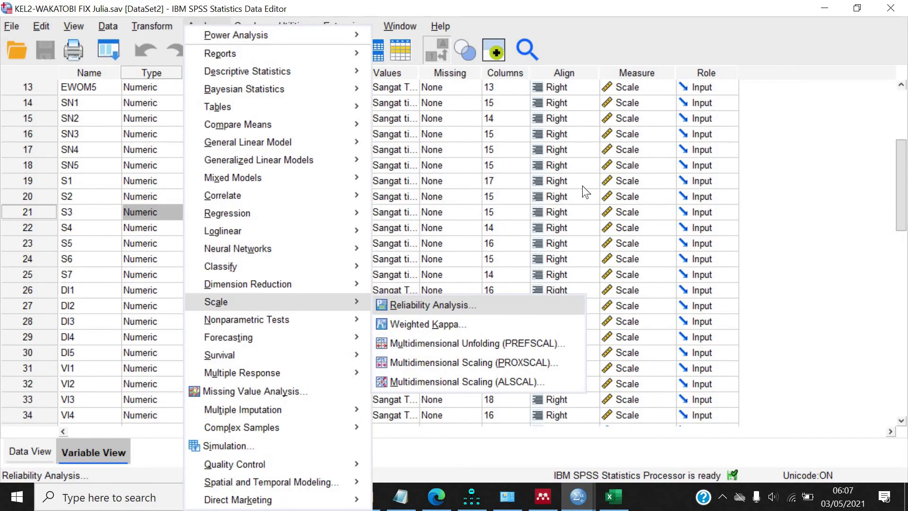
pyautogui.click(615, 137)
pyautogui.hotkey('ctrl', 'a')
pyautogui.click(559, 144)
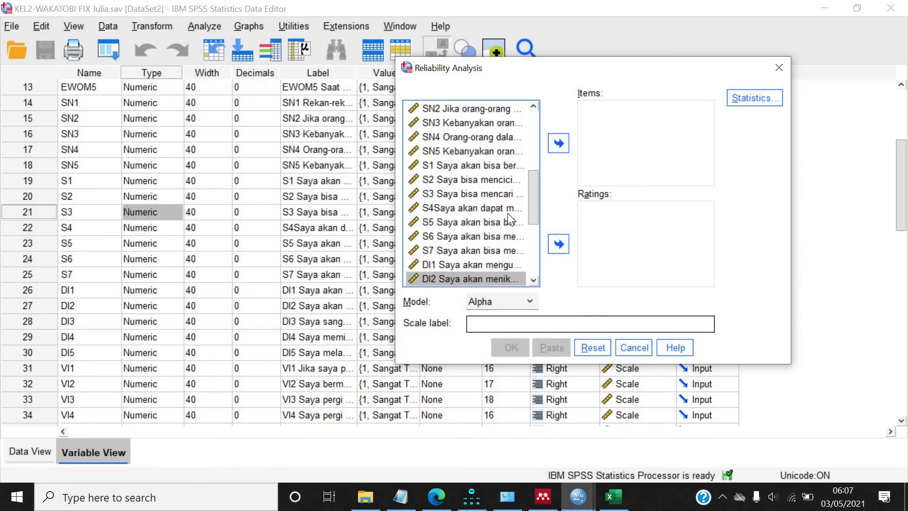
# - Add DI1 and DI3 as the Reliability Analysis items and run the analysis
pyautogui.scroll(-3, 507, 212)
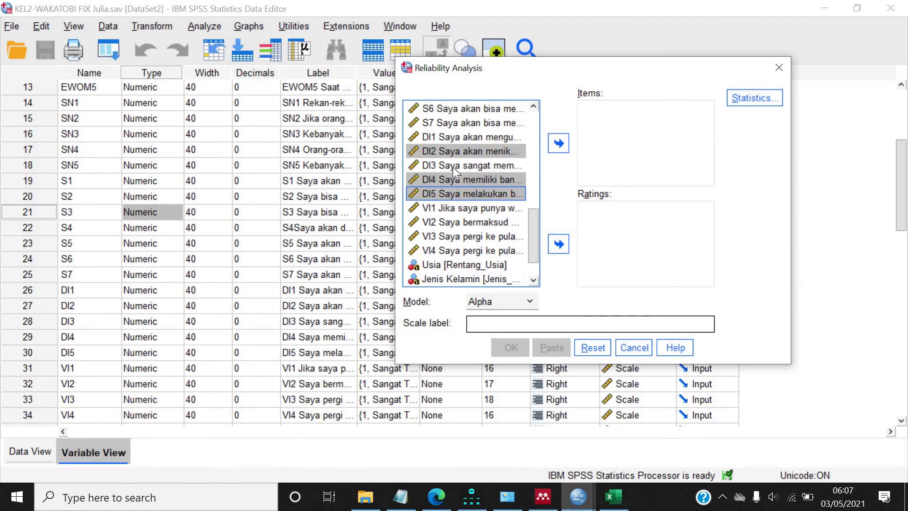
pyautogui.click(453, 166)
pyautogui.keyDown('ctrl'); pyautogui.click(455, 138); pyautogui.keyUp('ctrl')
pyautogui.click(557, 143)
pyautogui.click(510, 347)
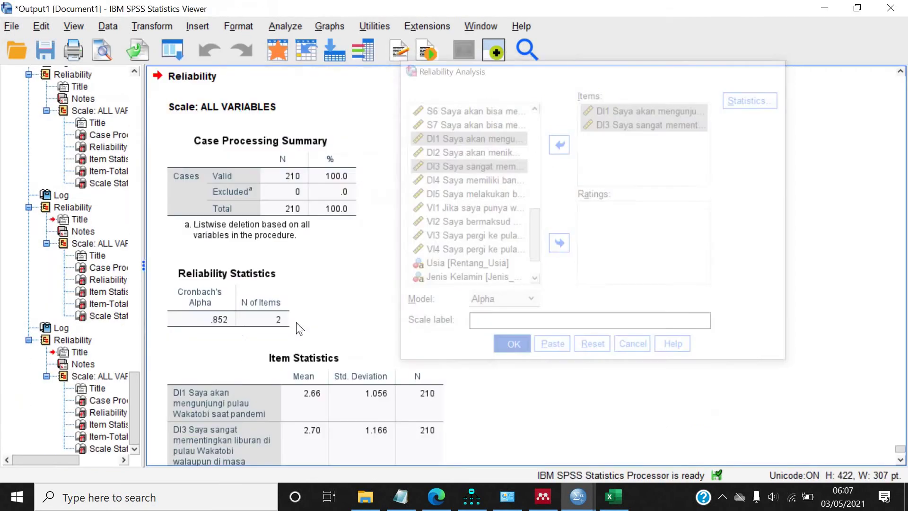
# - Switch to the Excel table and enter 0.852 as the Cronbach's alpha for Destination image (2) in E33
pyautogui.hotkey('alt', 'Tab')
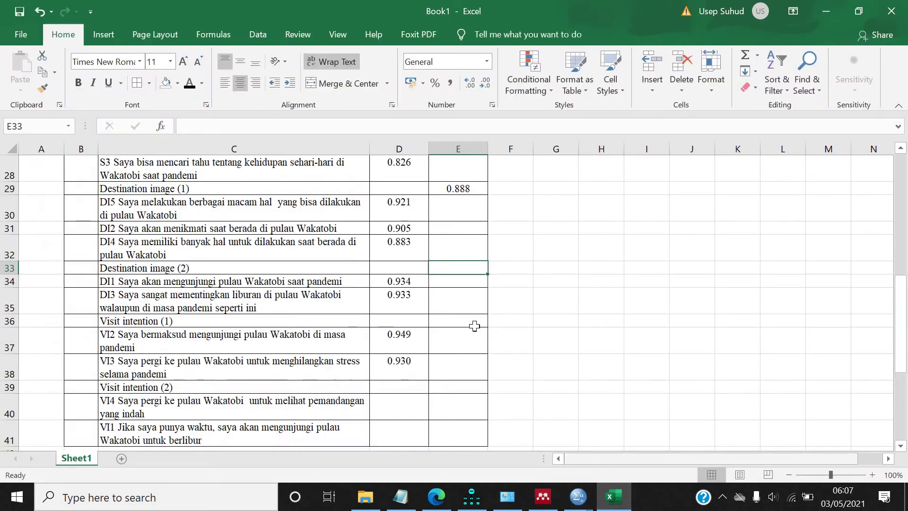
pyautogui.write('0.852')
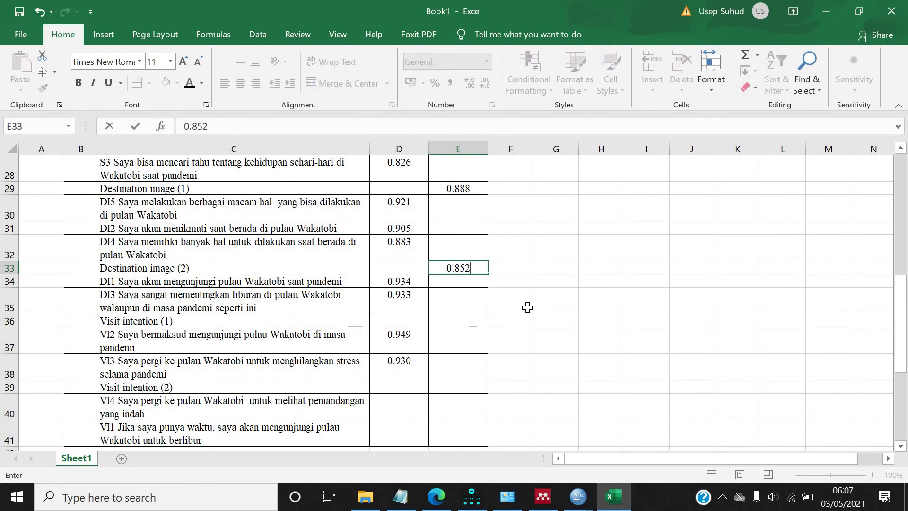
pyautogui.scroll(-2, 454, 218)
pyautogui.click(454, 204)
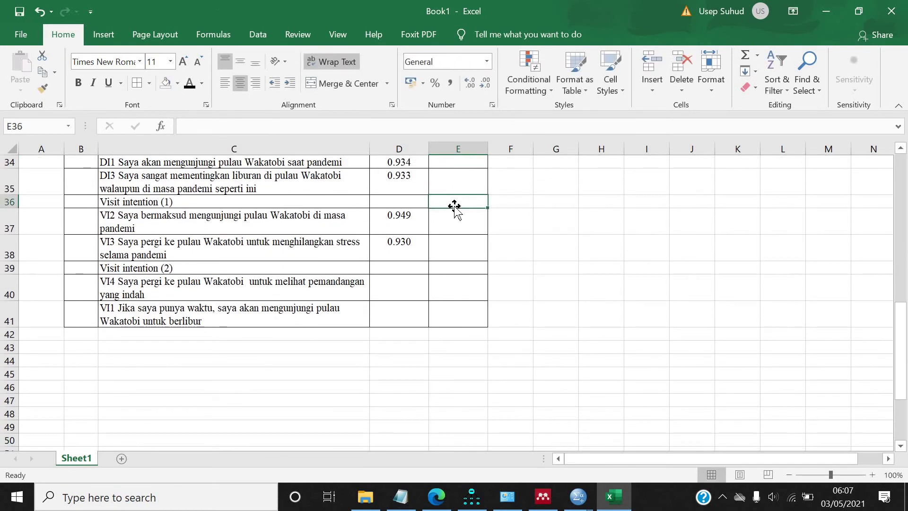
# - Switch to the SPSS Data Editor and remove DI1 and DI3 from the Reliability Analysis items
pyautogui.click(409, 290)
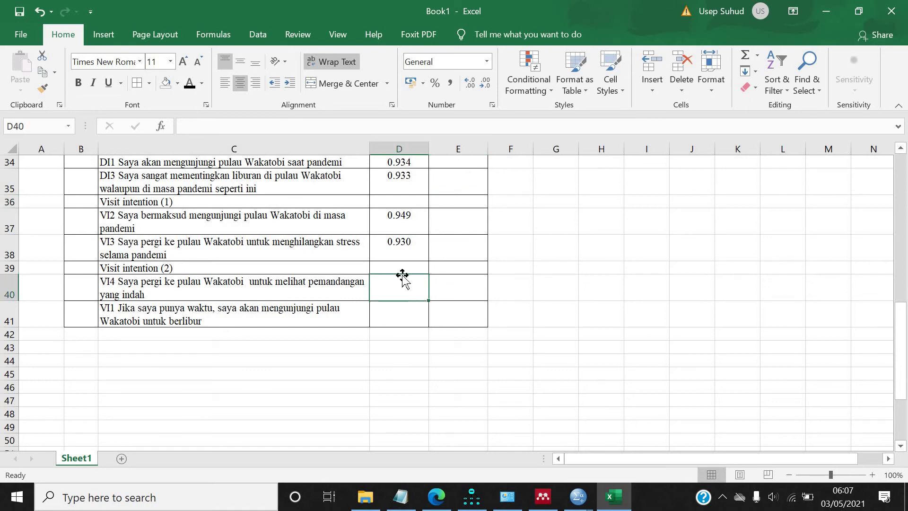
pyautogui.click(455, 207)
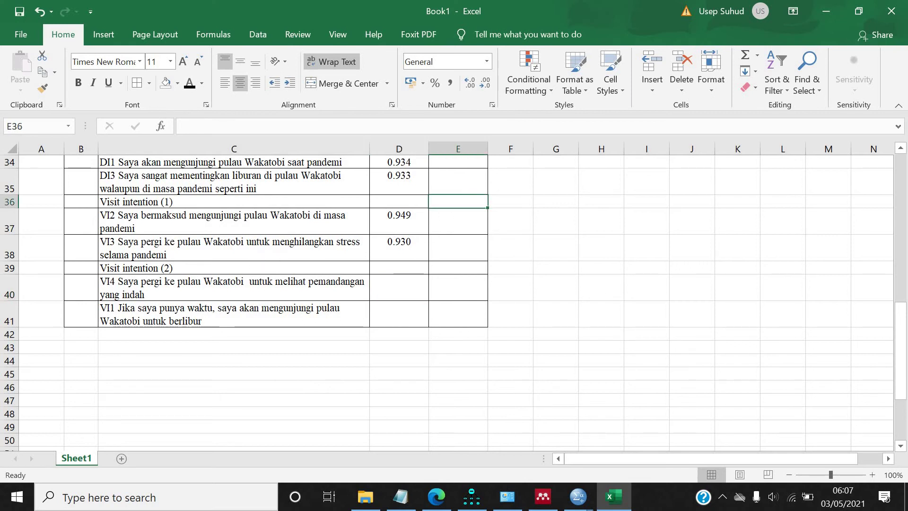
pyautogui.moveTo(578, 497)
pyautogui.click(651, 428)
pyautogui.click(210, 28)
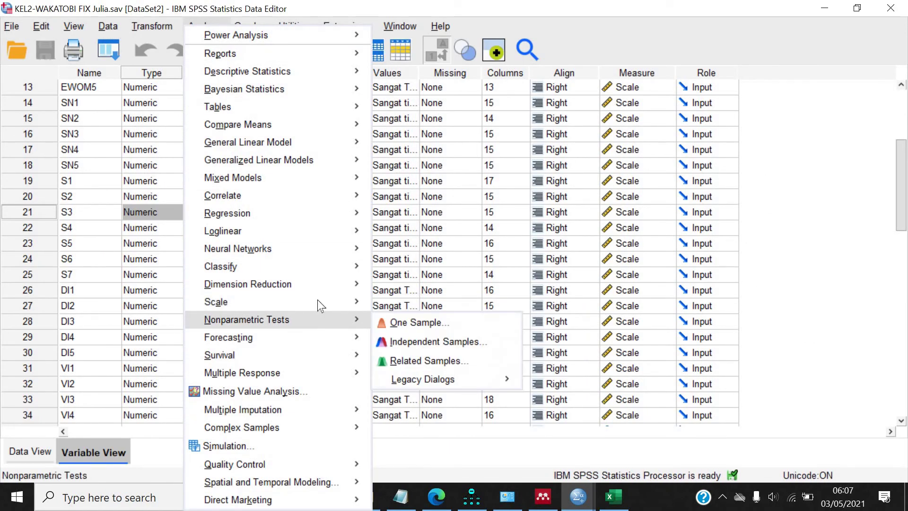
pyautogui.moveTo(350, 302)
pyautogui.click(402, 298)
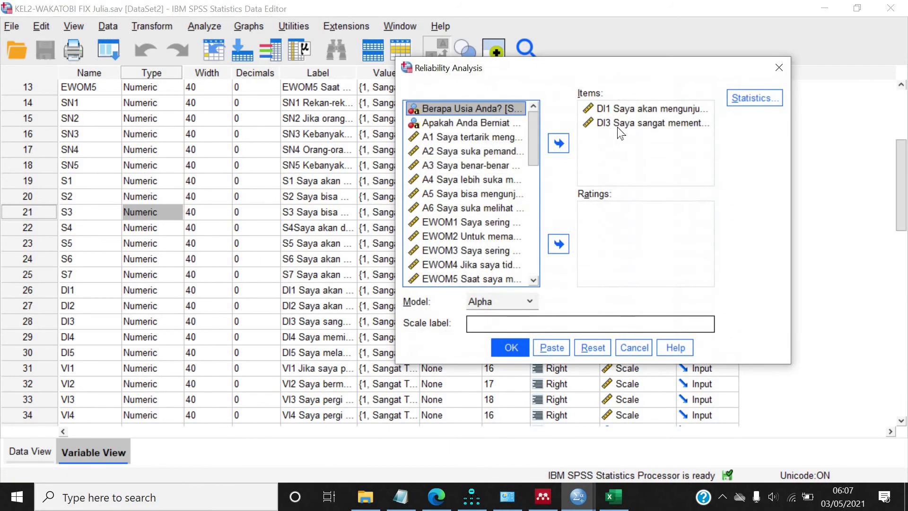
pyautogui.moveTo(618, 124); pyautogui.dragTo(610, 108)
pyautogui.click(558, 143)
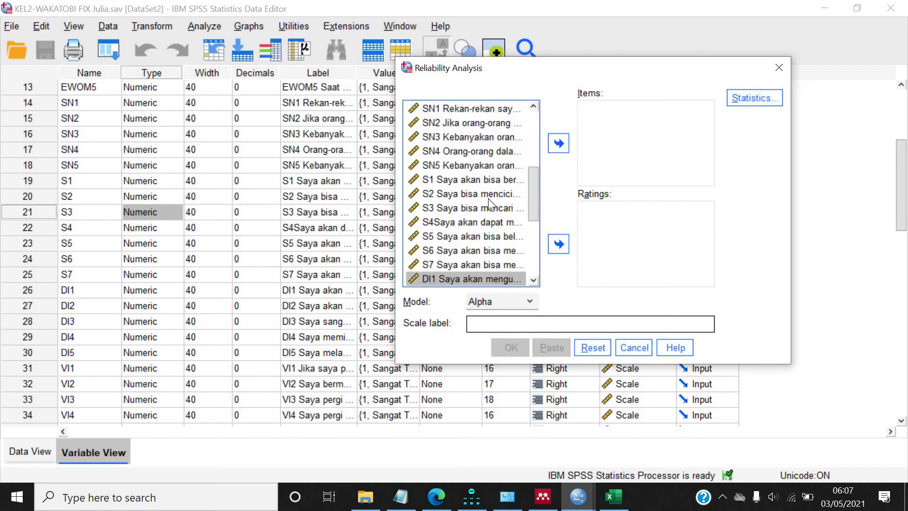
# - Add VI3 and VI4 as the Reliability Analysis items and run the analysis
pyautogui.scroll(-3, 469, 203)
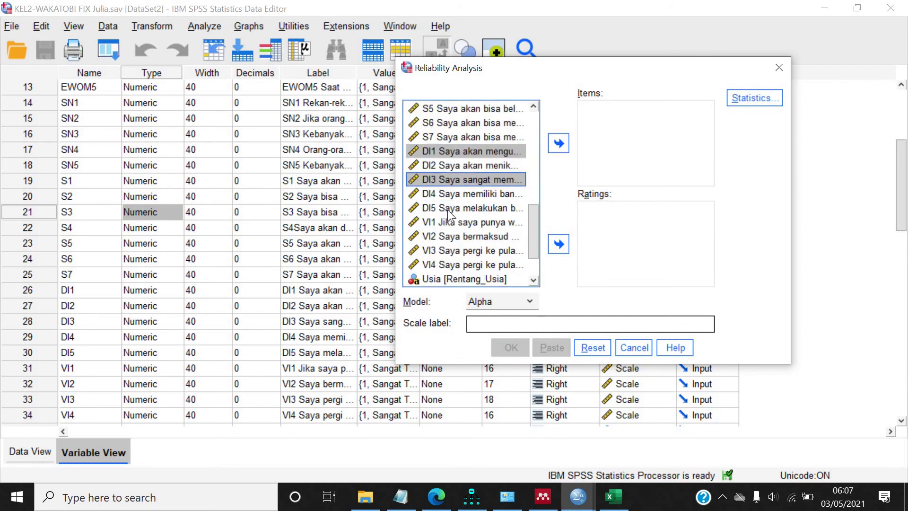
pyautogui.click(440, 251)
pyautogui.keyDown('shift'); pyautogui.click(438, 264); pyautogui.keyUp('shift')
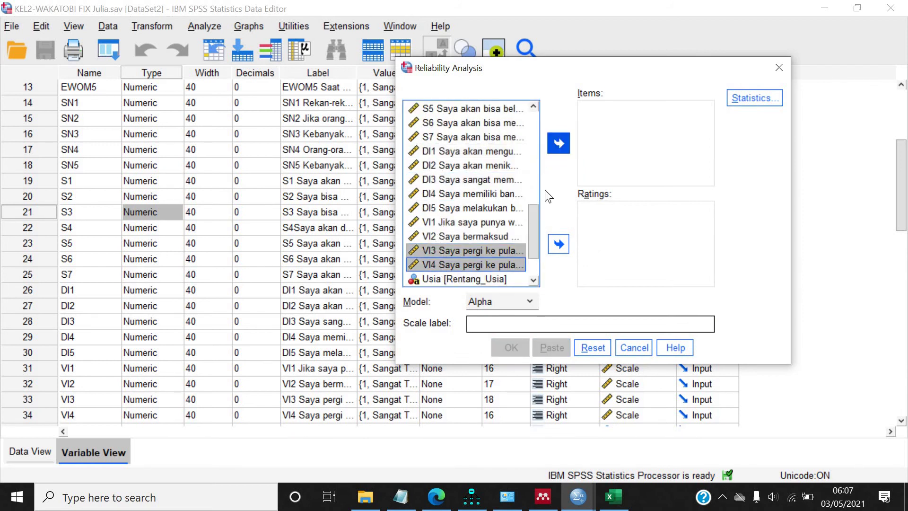
pyautogui.click(558, 143)
pyautogui.click(511, 347)
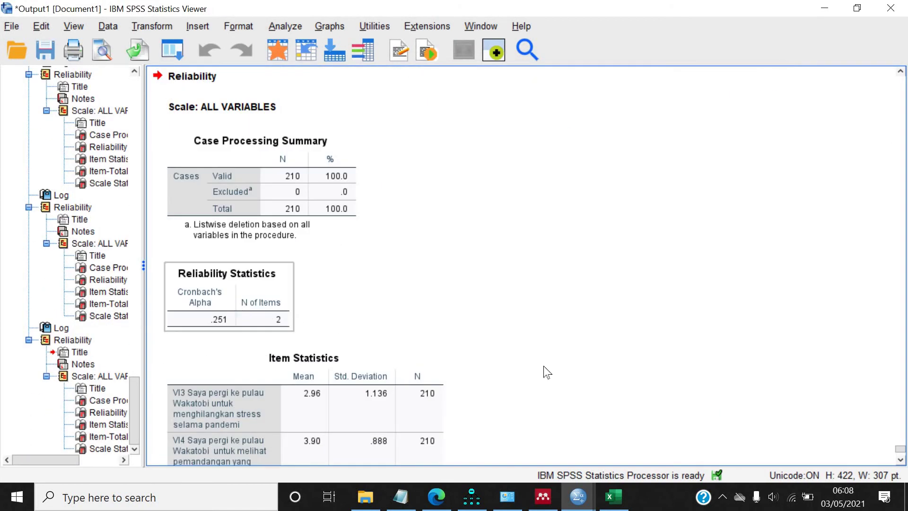
# - Switch to the Excel table and enter 0.251 as the Cronbach's alpha for Visit intention (1) in E36
pyautogui.click(612, 496)
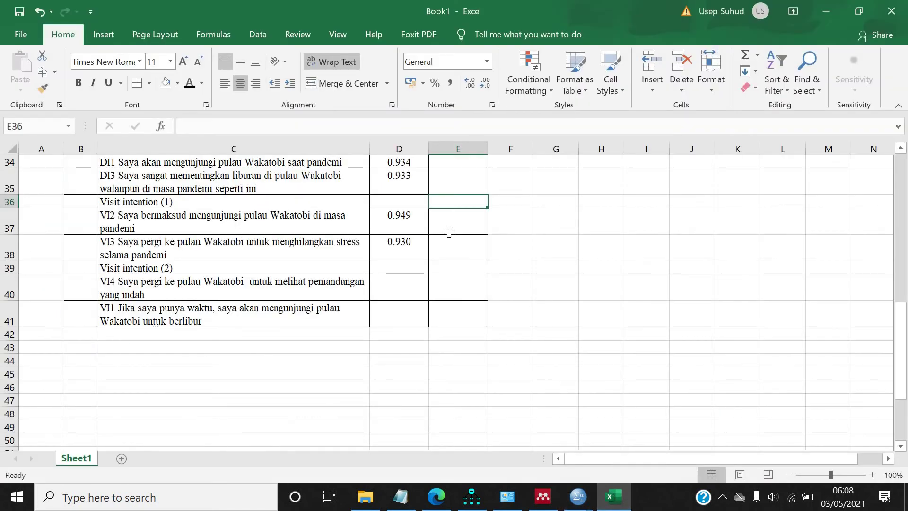
pyautogui.write('0.251')
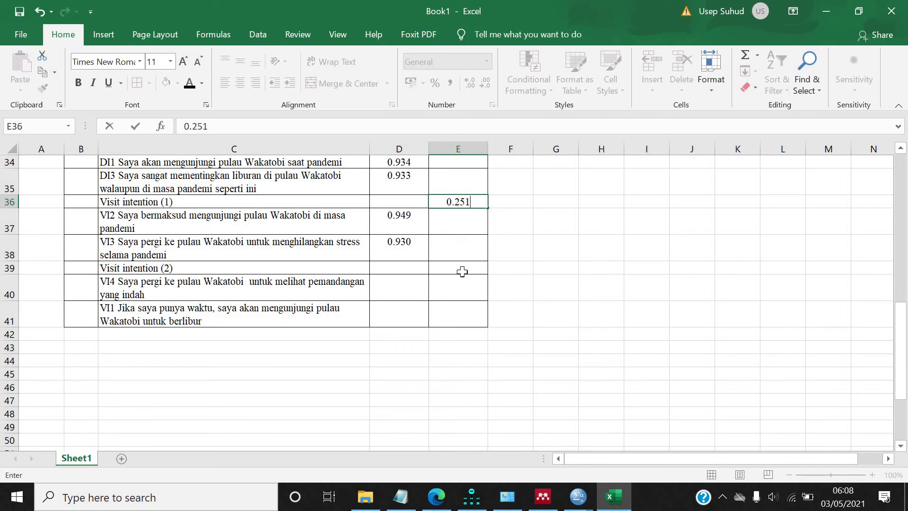
pyautogui.click(462, 271)
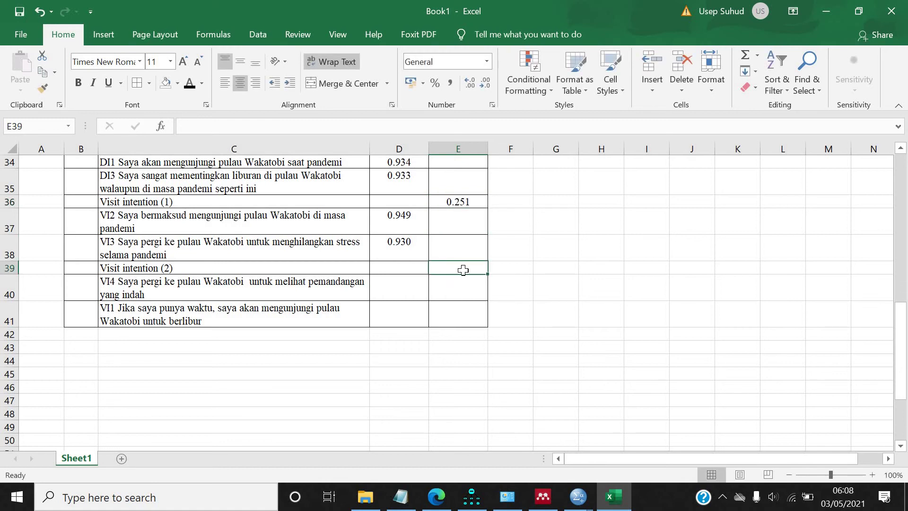
pyautogui.click(578, 497)
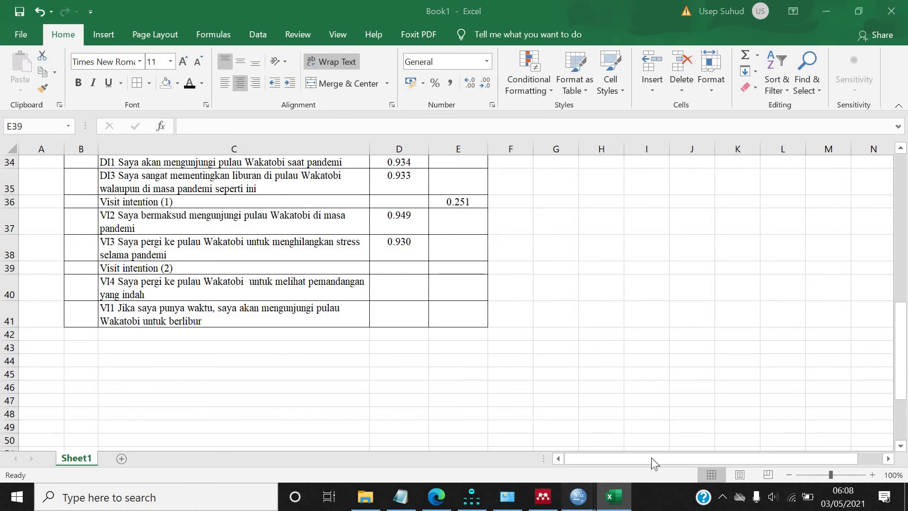
pyautogui.click(651, 449)
pyautogui.hotkey('alt', 'a')
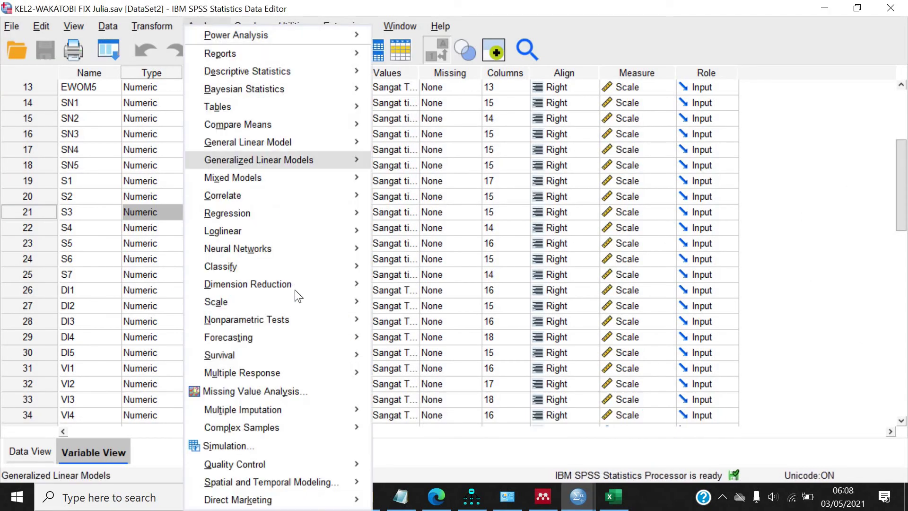
pyautogui.moveTo(364, 301)
pyautogui.press('Return')
pyautogui.click(594, 140)
pyautogui.keyDown('shift'); pyautogui.click(614, 108); pyautogui.keyUp('shift')
pyautogui.moveTo(494, 215); pyautogui.dragTo(493, 214)
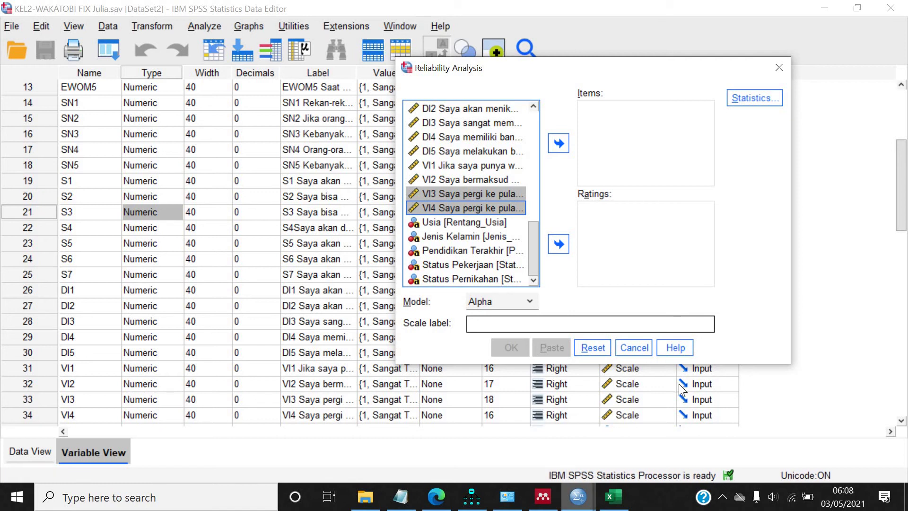
pyautogui.click(636, 347)
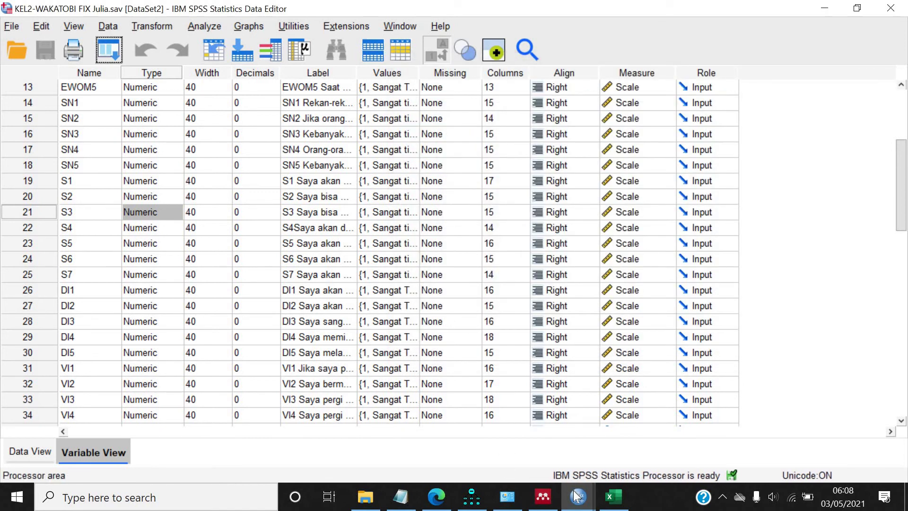
pyautogui.click(597, 475)
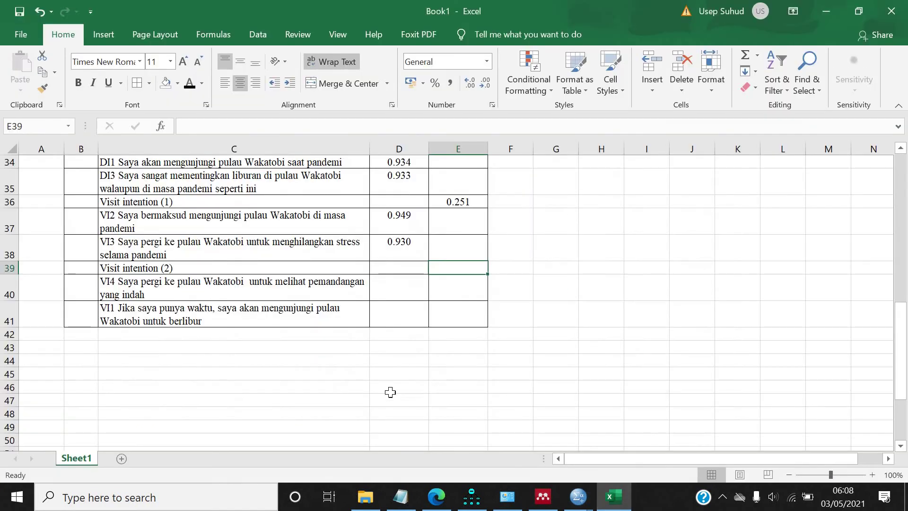
pyautogui.moveTo(447, 227); pyautogui.dragTo(452, 242)
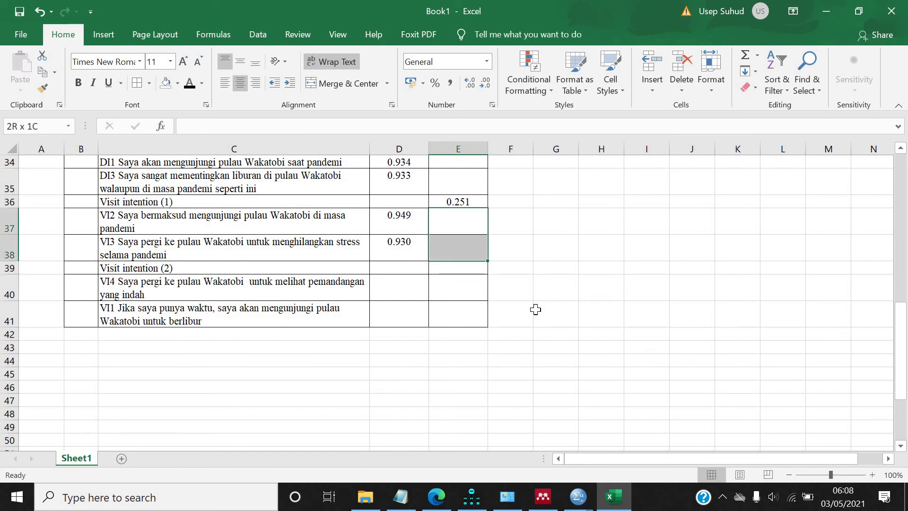
# - Switch to the SPSS Data Editor and remove VI3 and VI4 from the Reliability Analysis items
pyautogui.moveTo(574, 500)
pyautogui.click(655, 428)
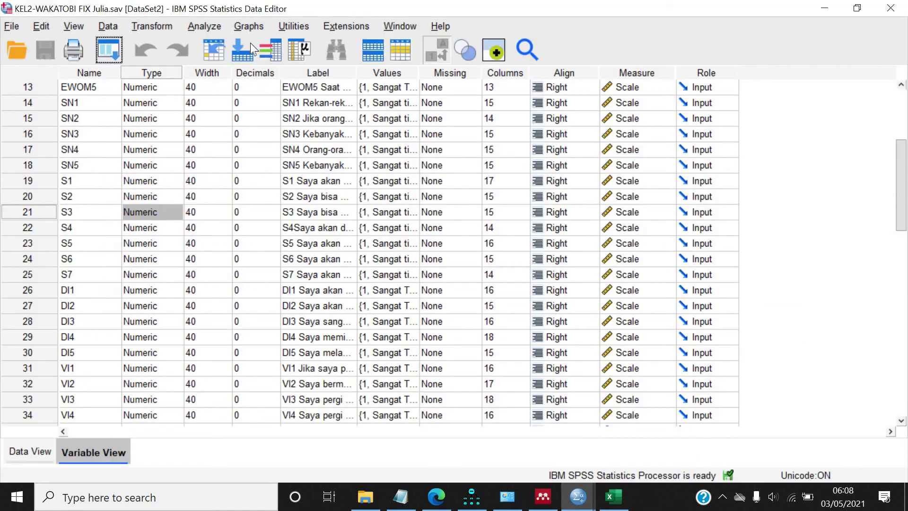
pyautogui.click(219, 31)
pyautogui.moveTo(284, 303)
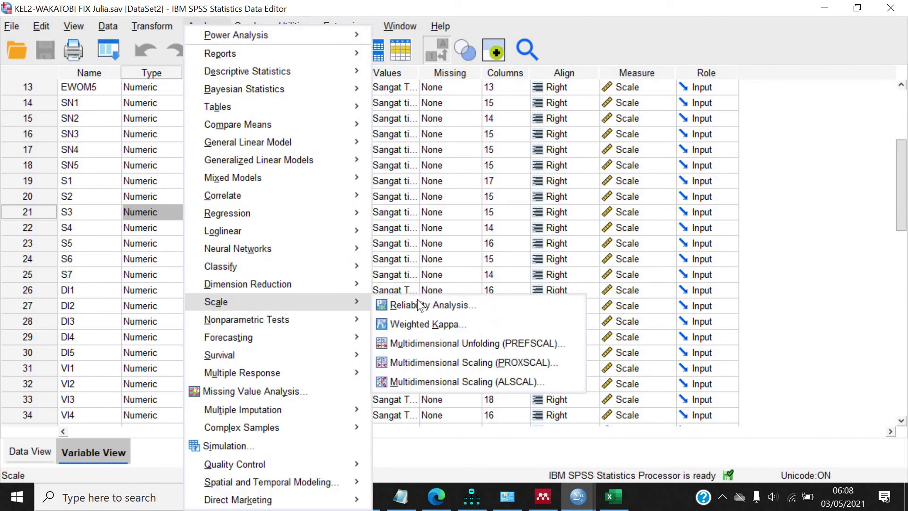
pyautogui.click(415, 305)
pyautogui.click(633, 143)
pyautogui.keyDown('shift'); pyautogui.click(614, 109); pyautogui.keyUp('shift')
pyautogui.click(558, 144)
# - Add VI2 and VI3 as the Reliability Analysis items and run the analysis
pyautogui.click(451, 264)
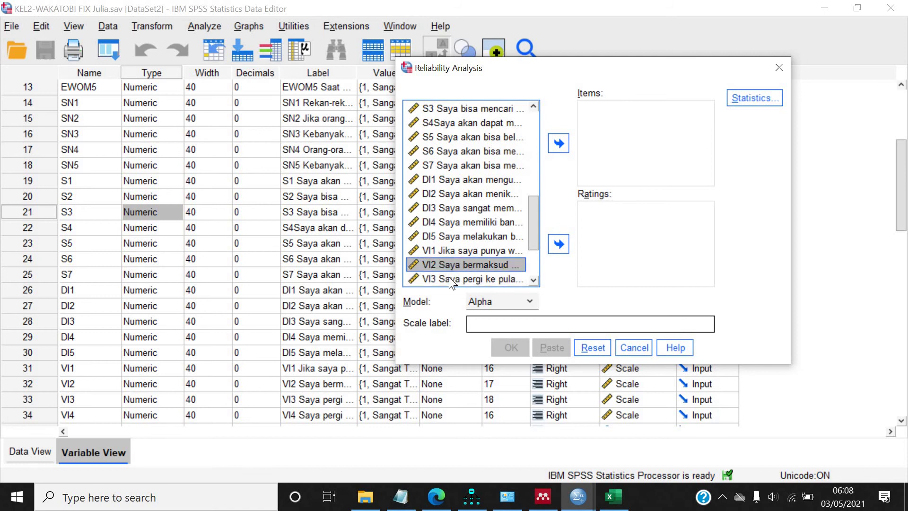
pyautogui.click(559, 143)
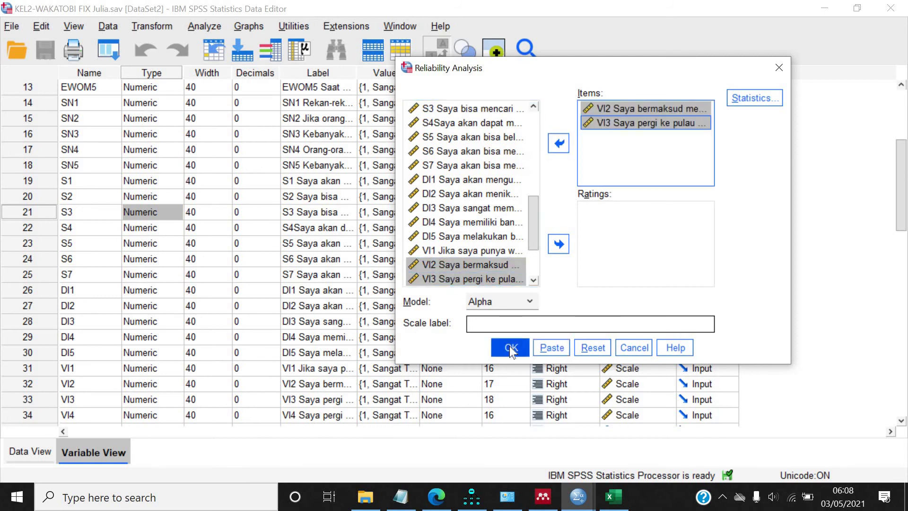
pyautogui.click(510, 347)
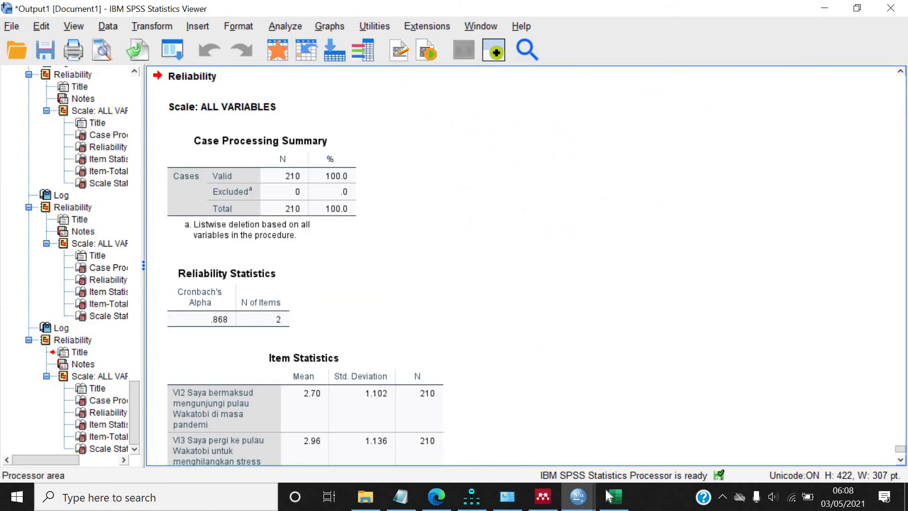
# - Switch to the Excel table and set the Cronbach's alpha for Visit intention (1) in E36 to 0.868
pyautogui.hotkey('alt', 'Tab')
pyautogui.click(469, 197)
pyautogui.write('0.868')
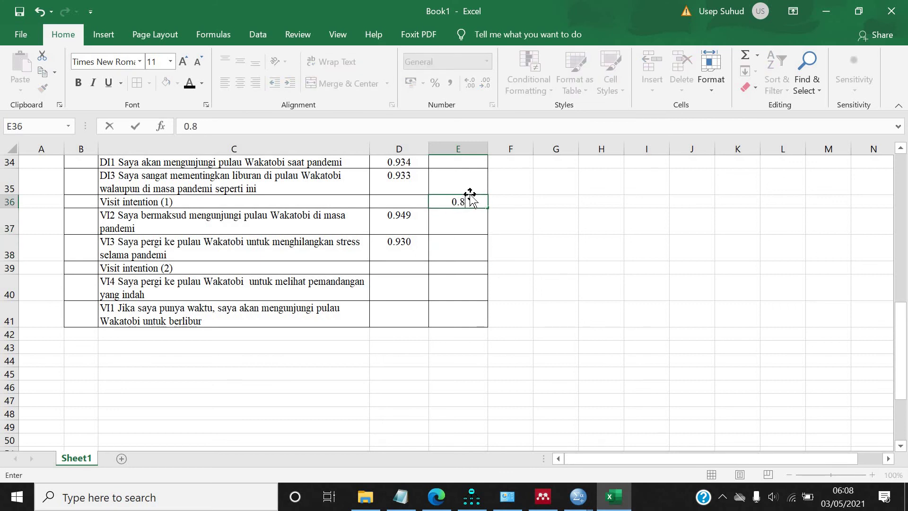
pyautogui.click(458, 268)
# - Switch to the SPSS Data Editor and remove VI2 and VI3 from the Reliability Analysis items
pyautogui.click(578, 496)
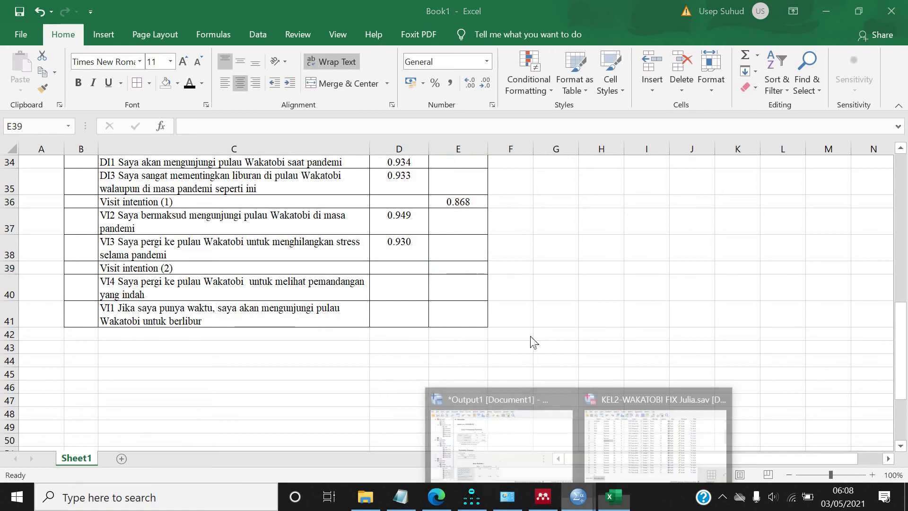
pyautogui.click(606, 434)
pyautogui.click(205, 22)
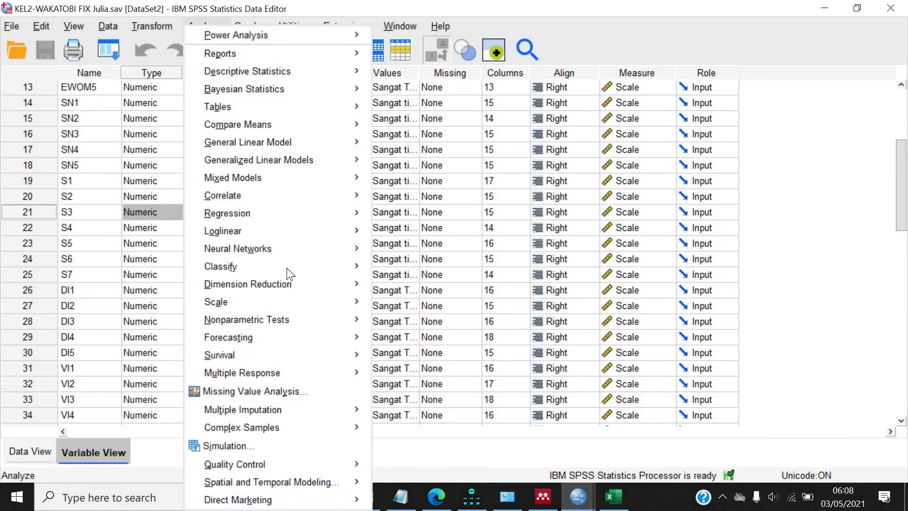
pyautogui.moveTo(359, 301)
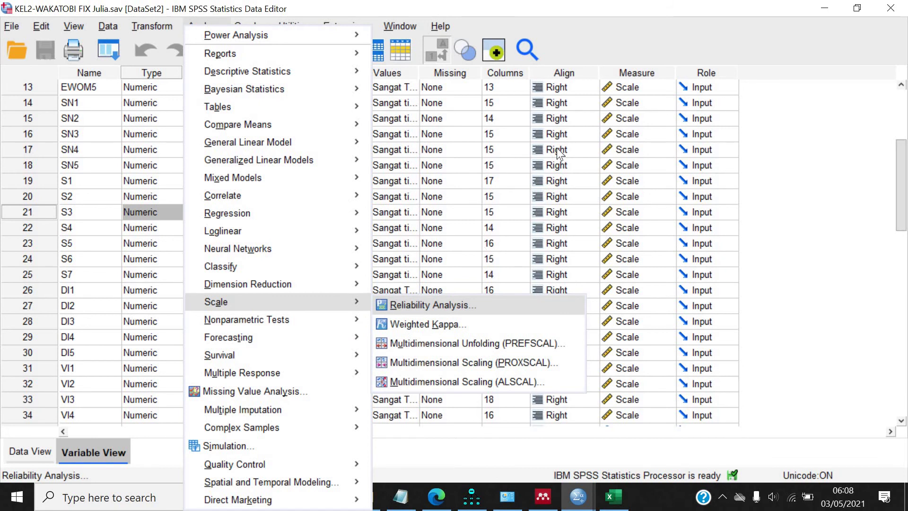
pyautogui.press('Return')
pyautogui.click(604, 124)
pyautogui.keyDown('shift'); pyautogui.click(604, 109); pyautogui.keyUp('shift')
pyautogui.click(559, 143)
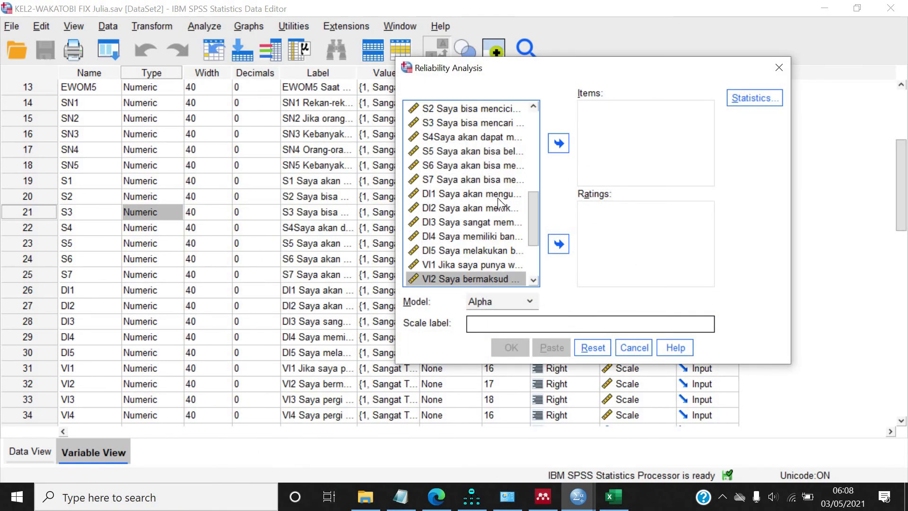
# - Add VI1 and VI4 as the Reliability Analysis items and run the analysis
pyautogui.scroll(-2, 463, 182)
pyautogui.click(460, 180)
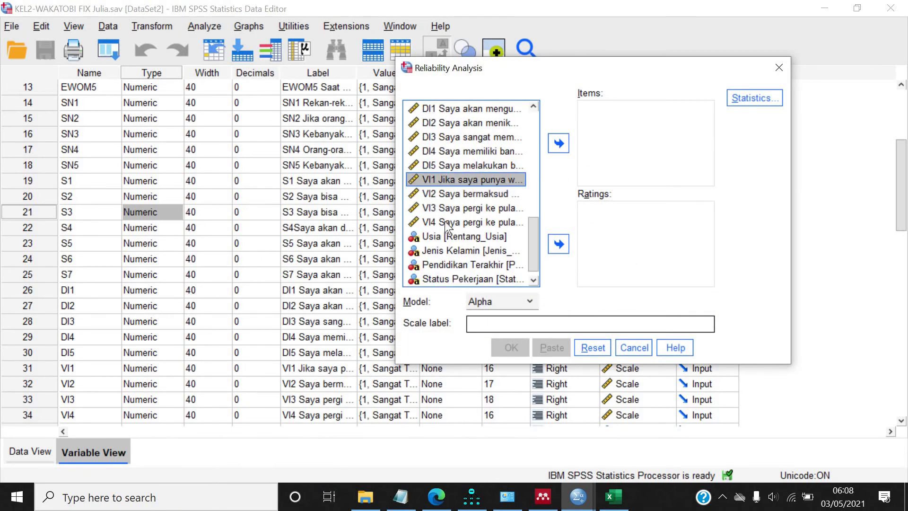
pyautogui.keyDown('ctrl'); pyautogui.click(445, 221); pyautogui.keyUp('ctrl')
pyautogui.click(559, 143)
pyautogui.click(508, 347)
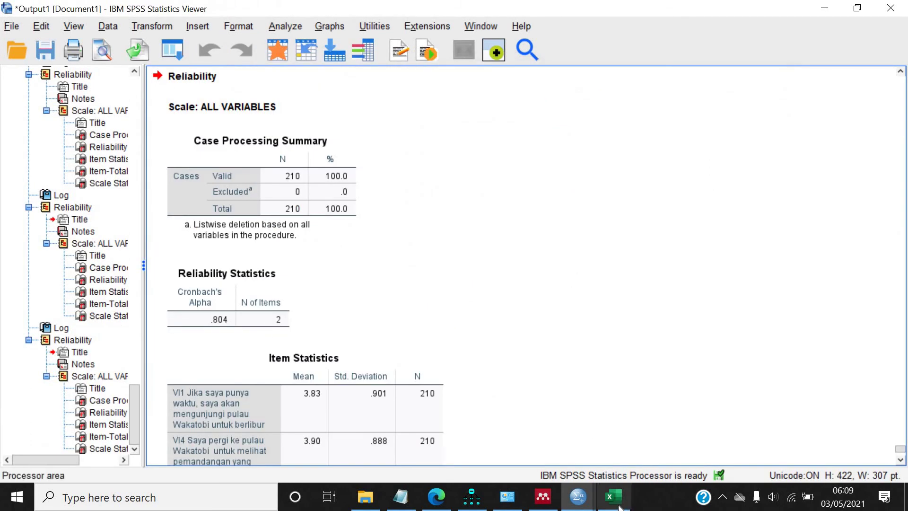
# - Switch to the Excel table and enter 0.804 as the Cronbach's alpha for Visit intention (2) in E39
pyautogui.click(620, 507)
pyautogui.write('0.')
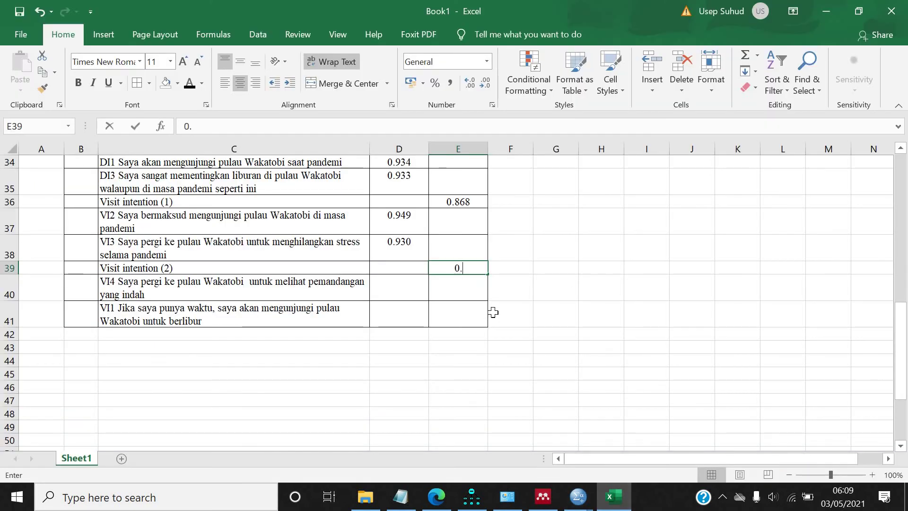
pyautogui.write('804')
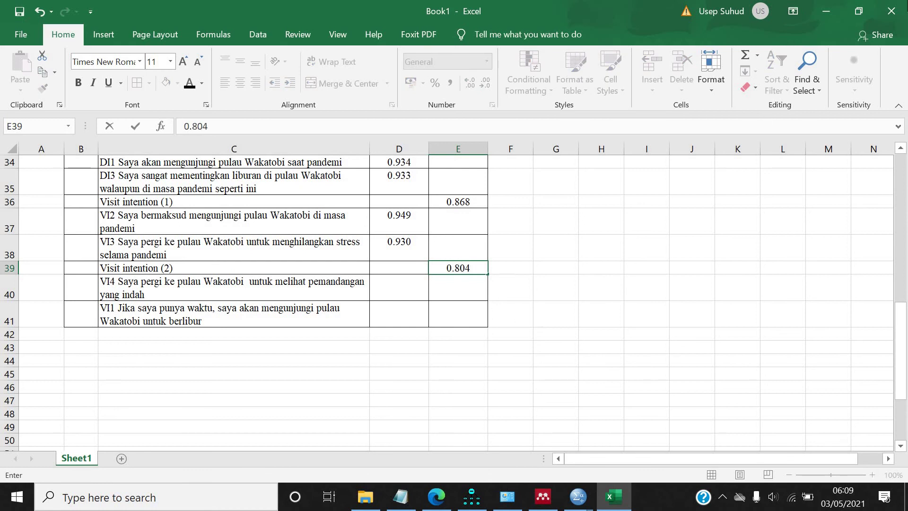
pyautogui.click(554, 313)
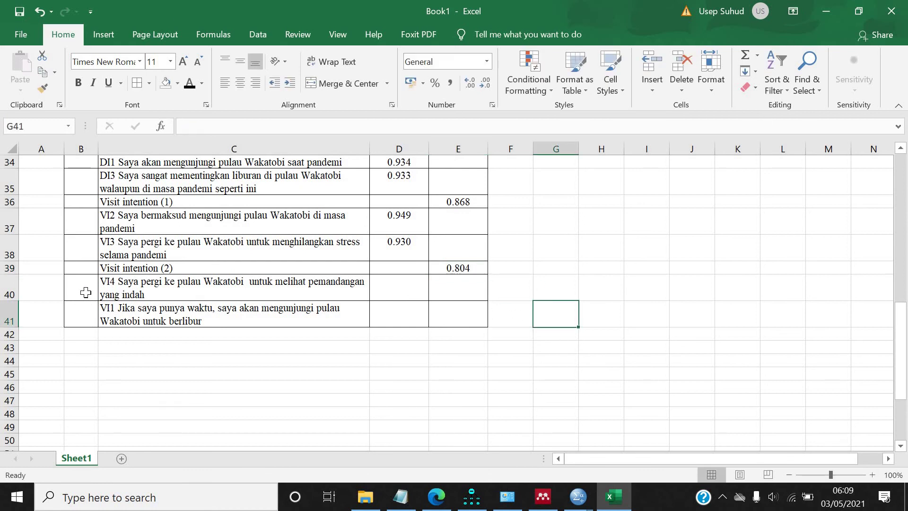
# - Enter the item codes V2, V3, V4 and V1 in B37, B38, B40 and B41 for the Visit intention items
pyautogui.click(84, 220)
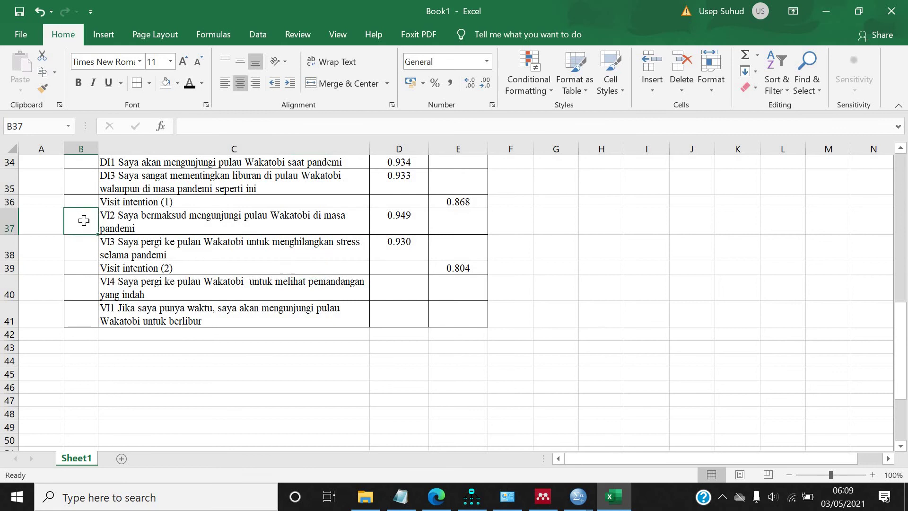
pyautogui.write('V')
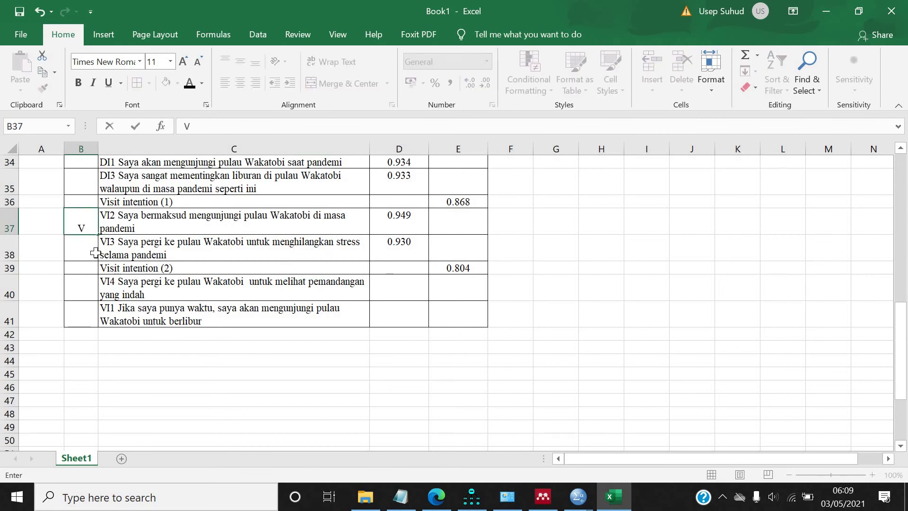
pyautogui.write('2')
pyautogui.click(84, 250)
pyautogui.write('V')
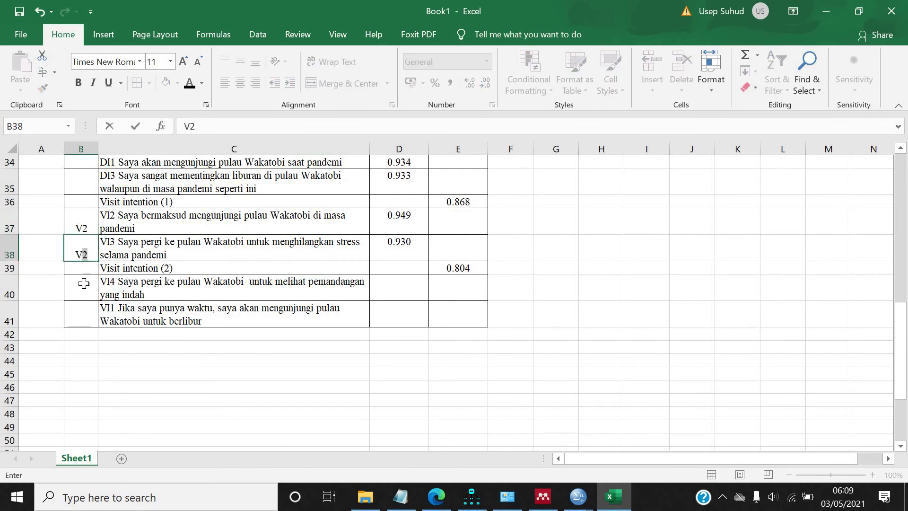
pyautogui.write('3')
pyautogui.click(83, 289)
pyautogui.write('V')
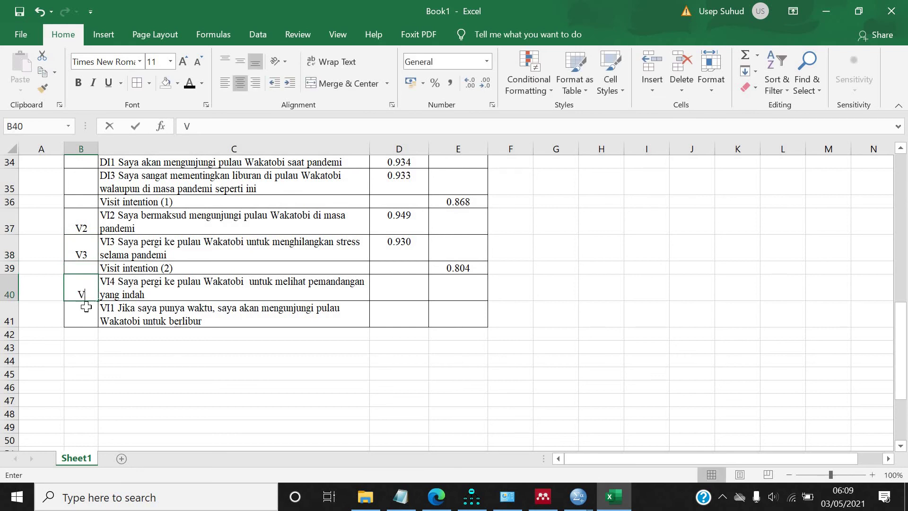
pyautogui.write('4')
pyautogui.click(88, 310)
pyautogui.write('V')
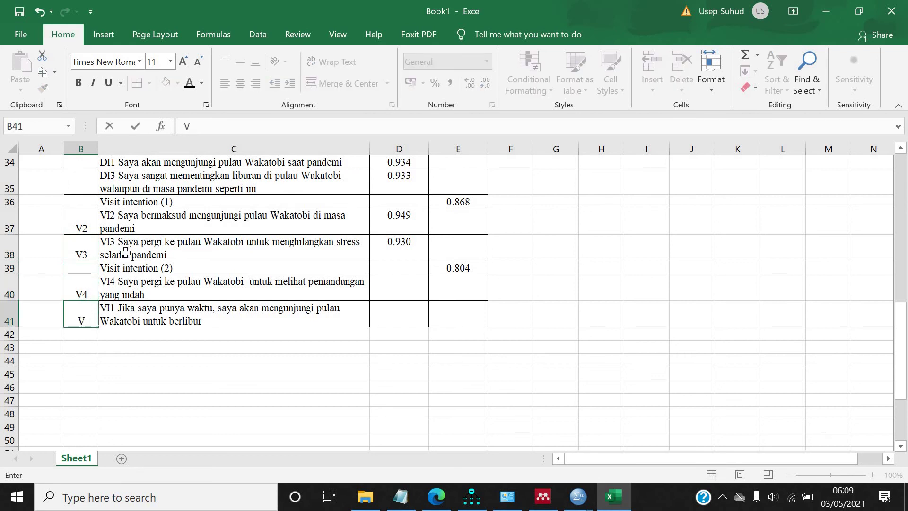
pyautogui.write('1')
# - Remove the VI2 and VI3 prefixes from the item texts in C37 and C38
pyautogui.doubleClick(119, 214)
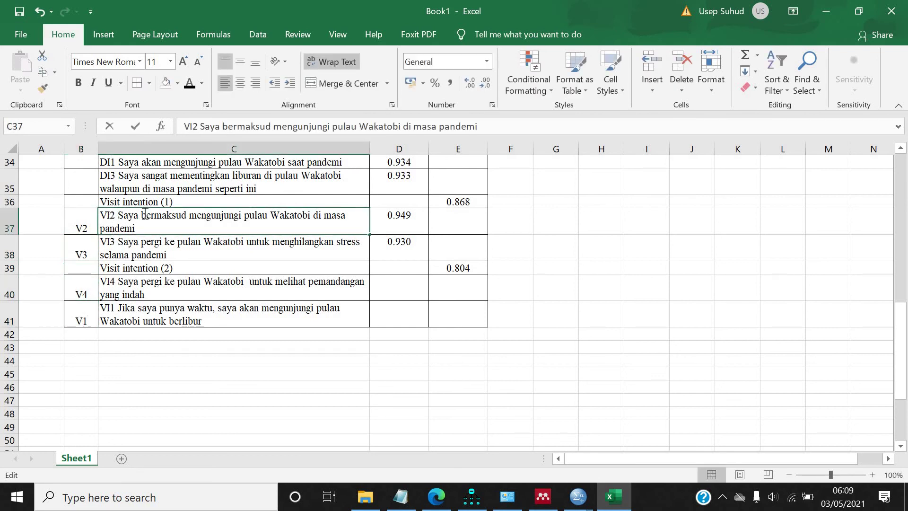
pyautogui.press('BackSpace')
pyautogui.press('BackSpace')
pyautogui.press('BackSpace')
pyautogui.press('BackSpace')
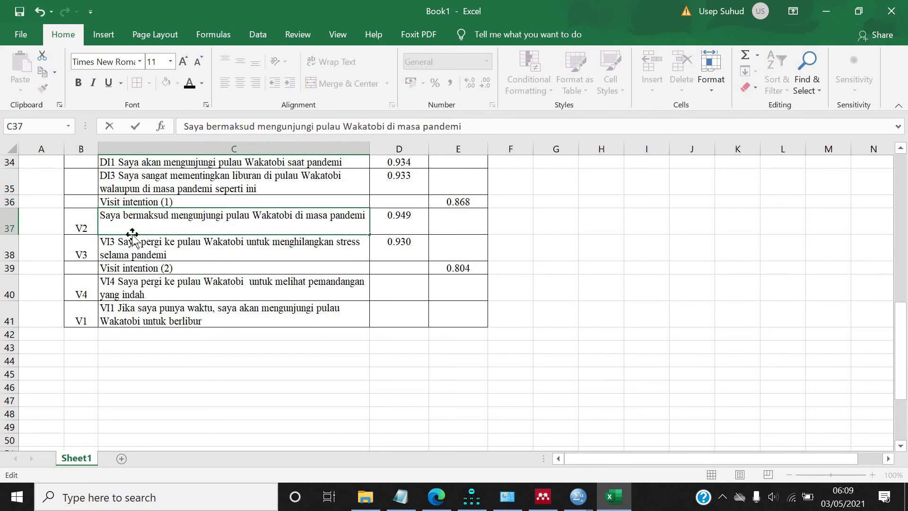
pyautogui.click(119, 237)
pyautogui.doubleClick(118, 241)
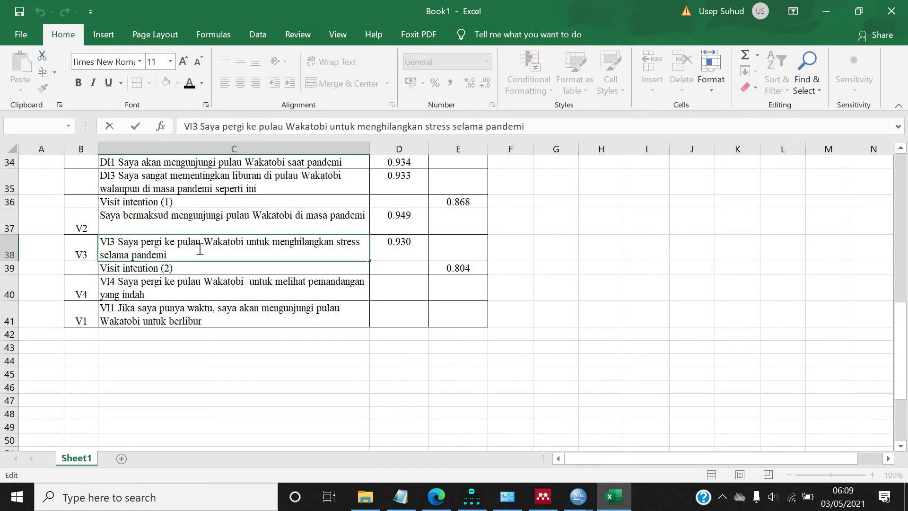
pyautogui.press('BackSpace')
pyautogui.press('BackSpace')
pyautogui.press('BackSpace')
pyautogui.press('BackSpace')
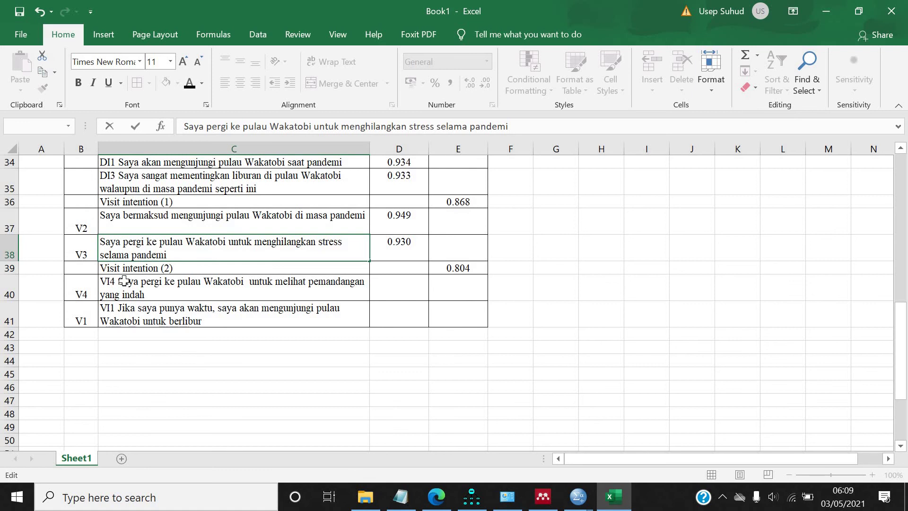
# - Remove the VI4 and VI1 prefixes from the item texts in C40 and C41
pyautogui.click(120, 281)
pyautogui.doubleClick(119, 284)
pyautogui.press('BackSpace')
pyautogui.press('BackSpace')
pyautogui.press('BackSpace')
pyautogui.press('BackSpace')
pyautogui.click(118, 307)
pyautogui.doubleClick(118, 308)
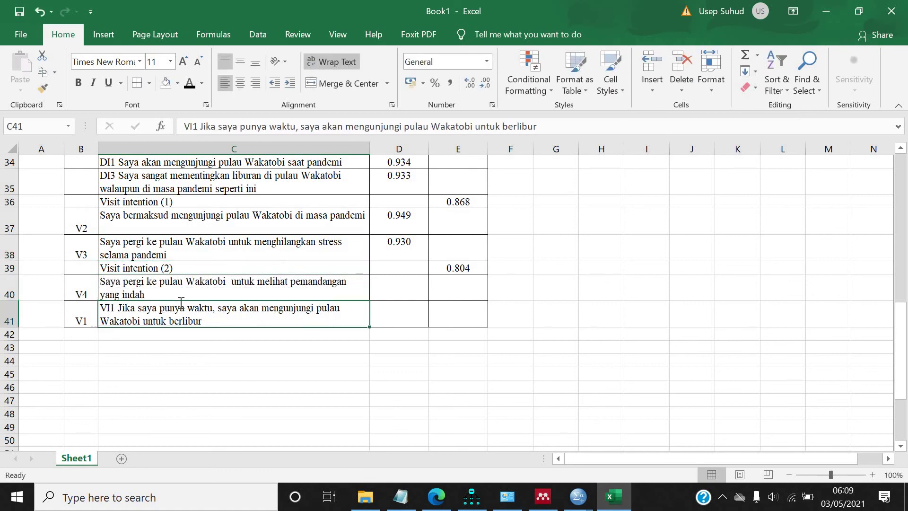
pyautogui.press('BackSpace')
pyautogui.press('BackSpace')
pyautogui.press('BackSpace')
pyautogui.press('BackSpace')
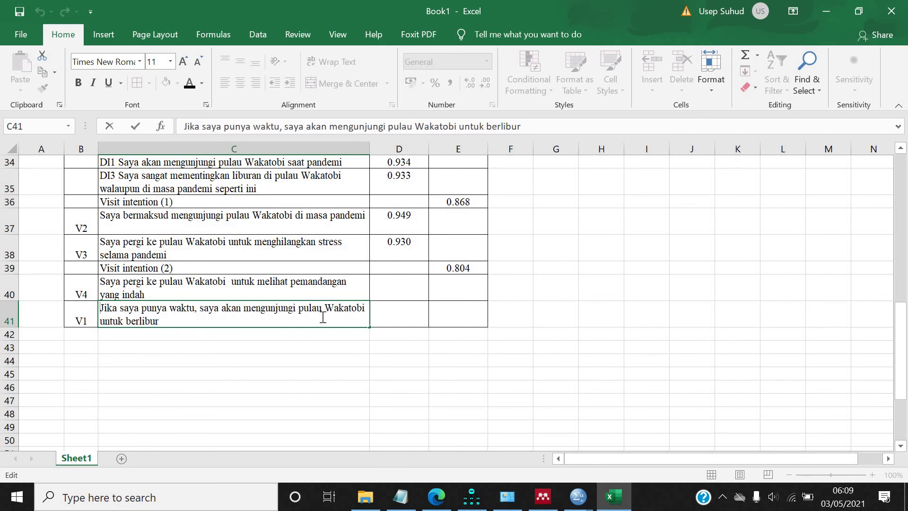
pyautogui.click(406, 322)
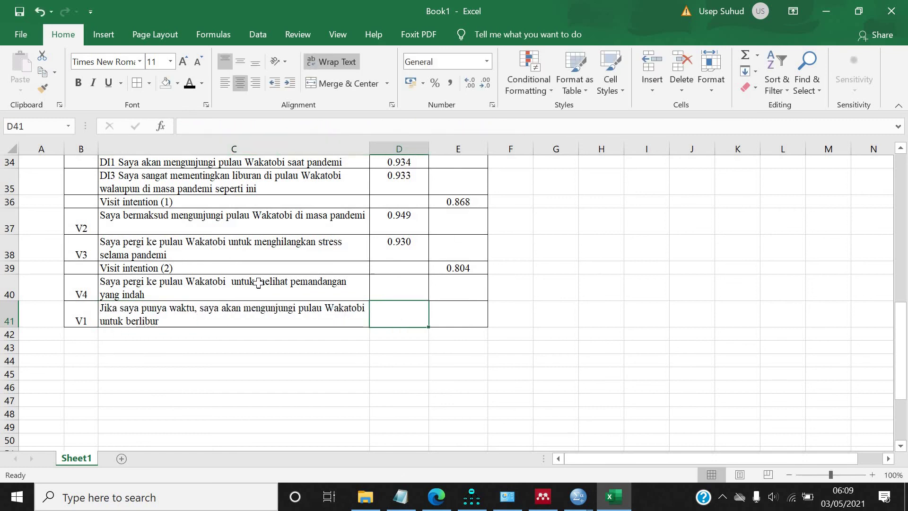
# - Switch to the SPSS Data Editor, rerun the Factor Analysis on VI1 to VI4 and go to its Pattern Matrix in the output
pyautogui.click(579, 496)
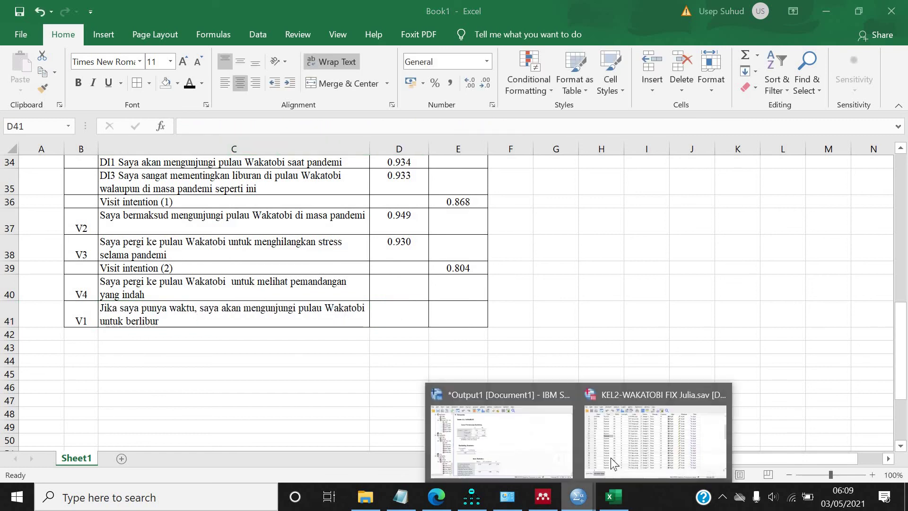
pyautogui.click(681, 444)
pyautogui.click(212, 29)
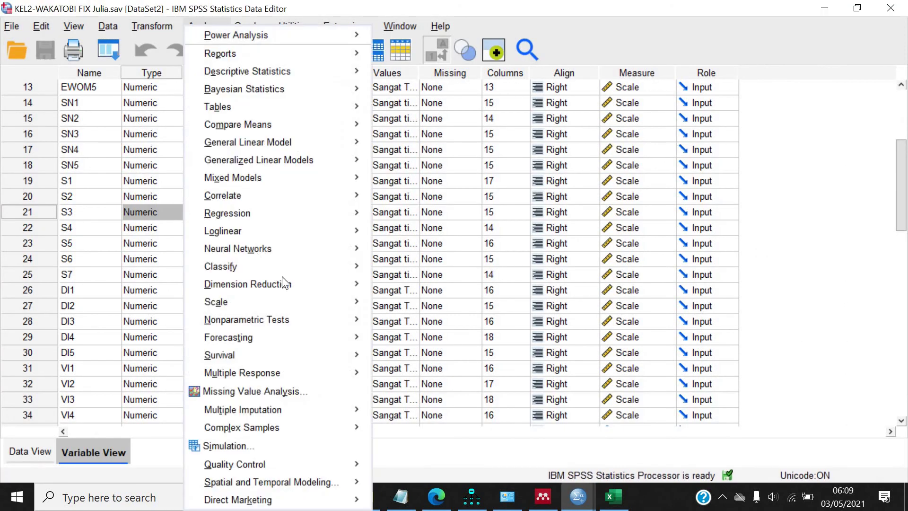
pyautogui.moveTo(357, 286)
pyautogui.click(402, 288)
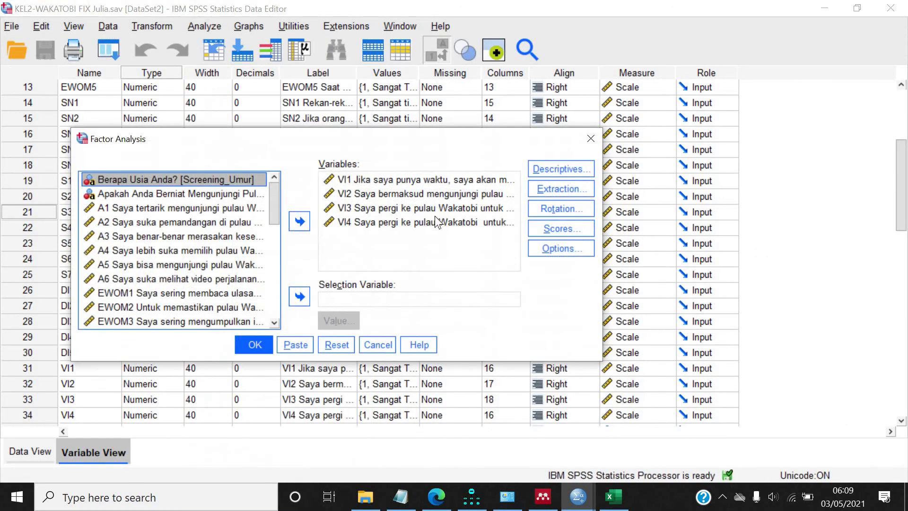
pyautogui.click(255, 344)
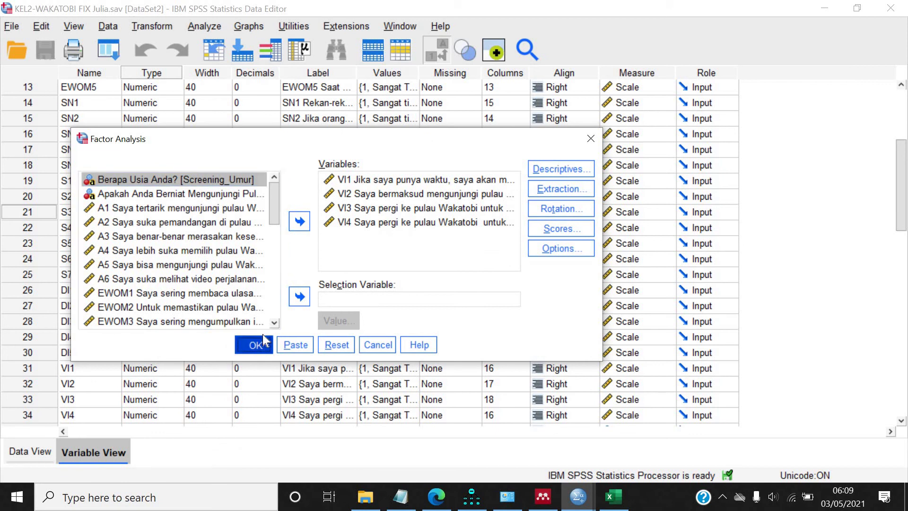
pyautogui.click(118, 426)
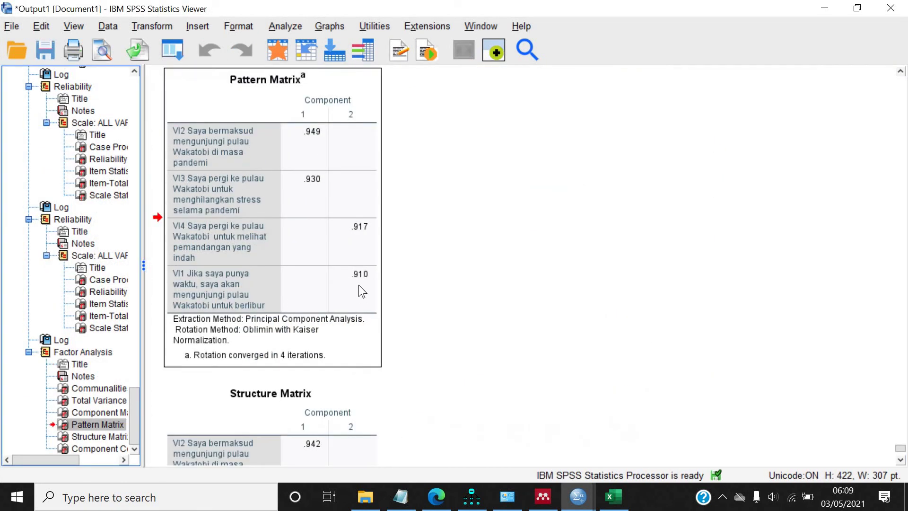
pyautogui.moveTo(363, 283); pyautogui.dragTo(320, 252)
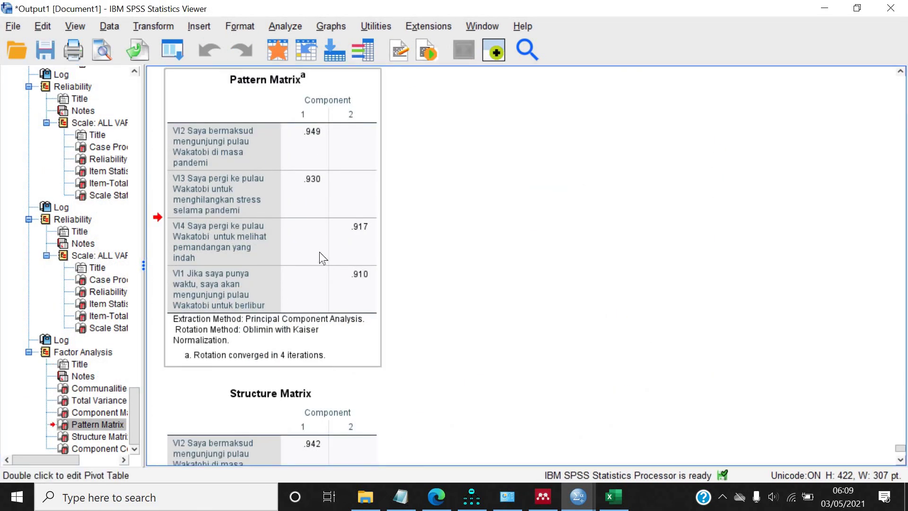
# - Select C48 in the Excel sheet as the paste destination and copy the Pattern Matrix from the SPSS output
pyautogui.click(611, 496)
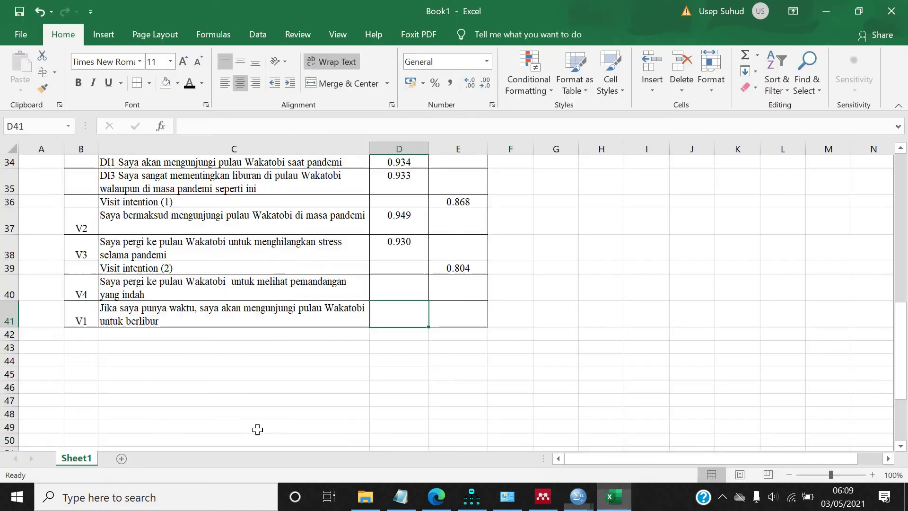
pyautogui.click(131, 415)
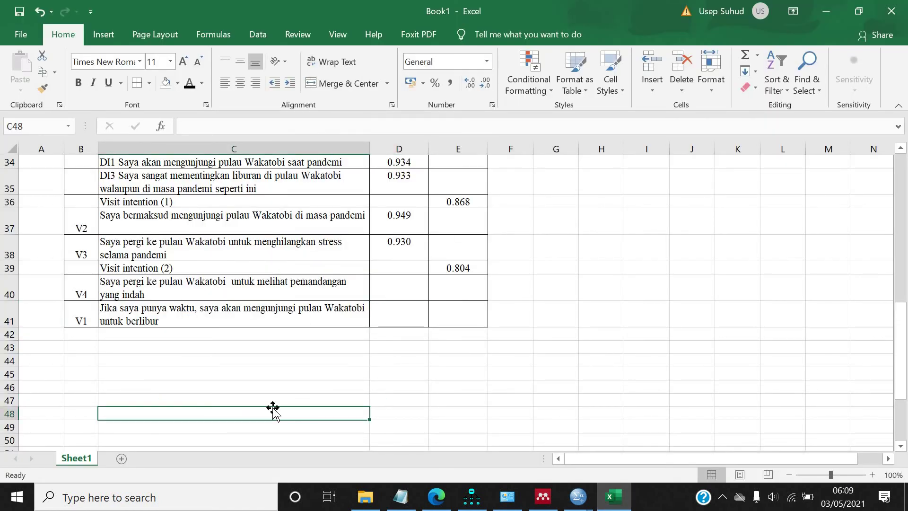
pyautogui.click(611, 497)
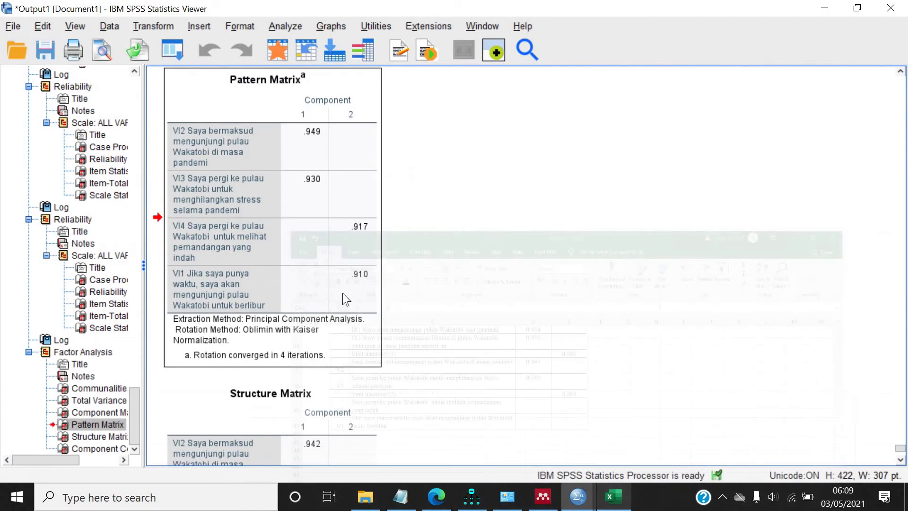
pyautogui.rightClick(261, 207)
pyautogui.click(288, 239)
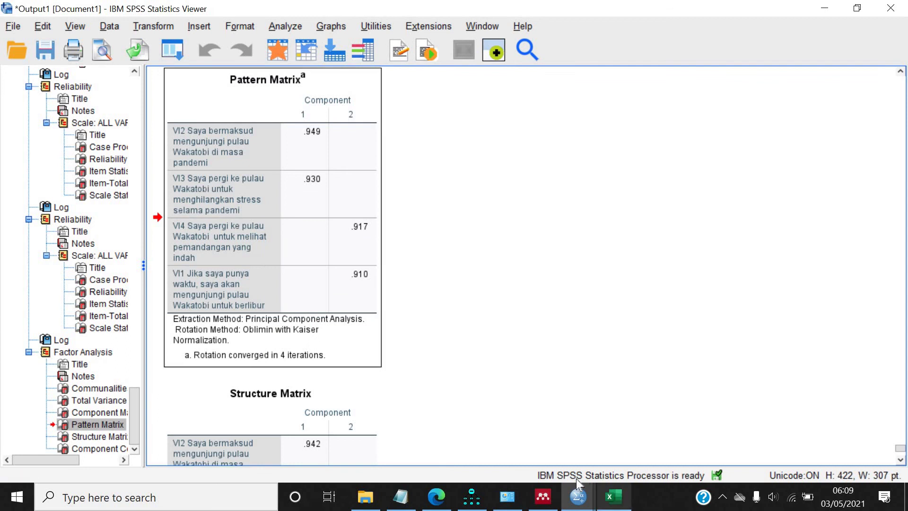
# - Switch to Excel and use Paste Special to place the Pattern Matrix at C48 as worksheet cells
pyautogui.click(613, 497)
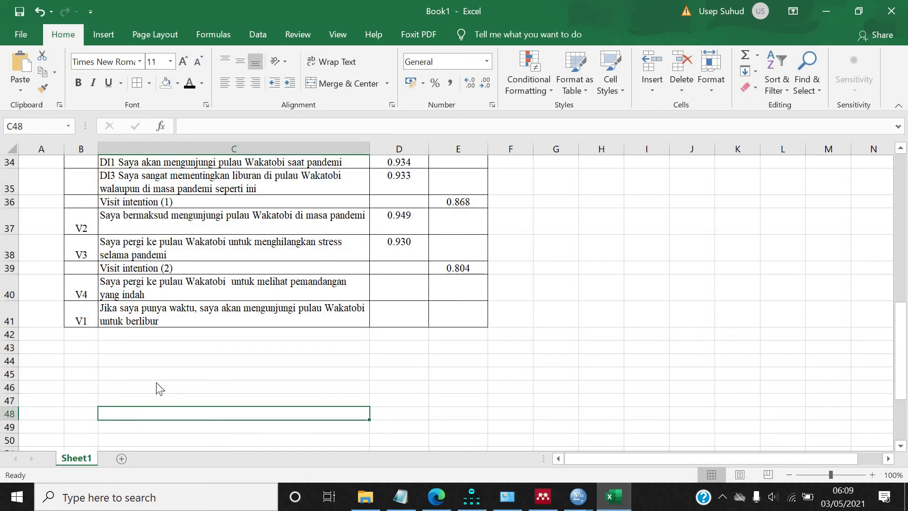
pyautogui.rightClick(134, 409)
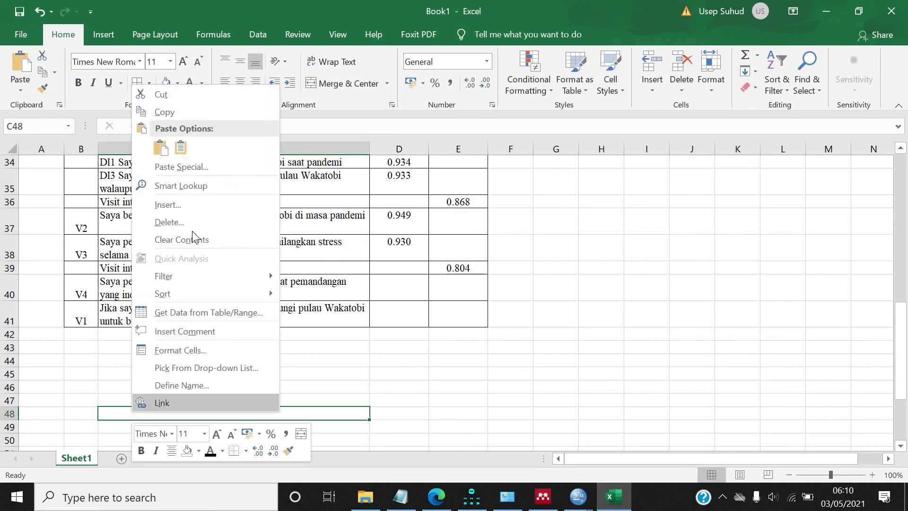
pyautogui.click(199, 167)
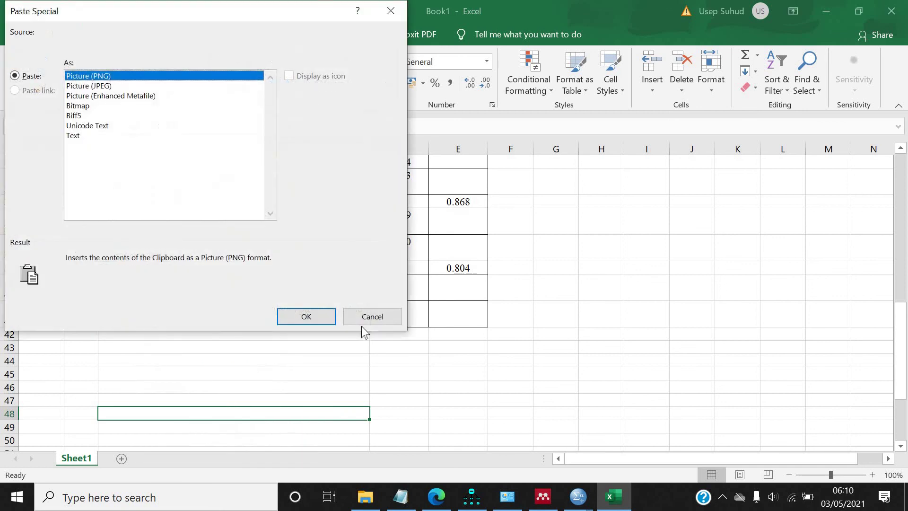
pyautogui.click(324, 318)
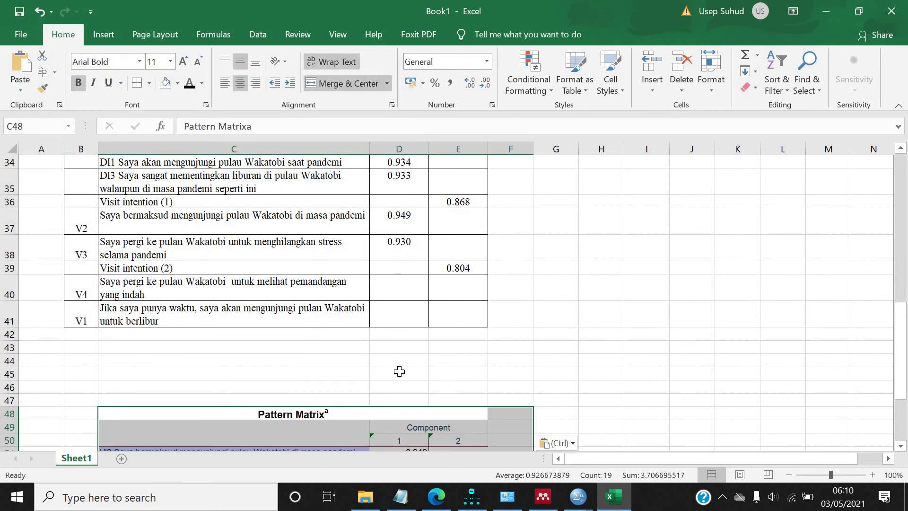
# - Copy the loadings 0.917 and 0.910 from E53:E54 into D40:D41 and centre them horizontally
pyautogui.scroll(-2, 399, 373)
pyautogui.scroll(2, 399, 371)
pyautogui.scroll(-2, 425, 376)
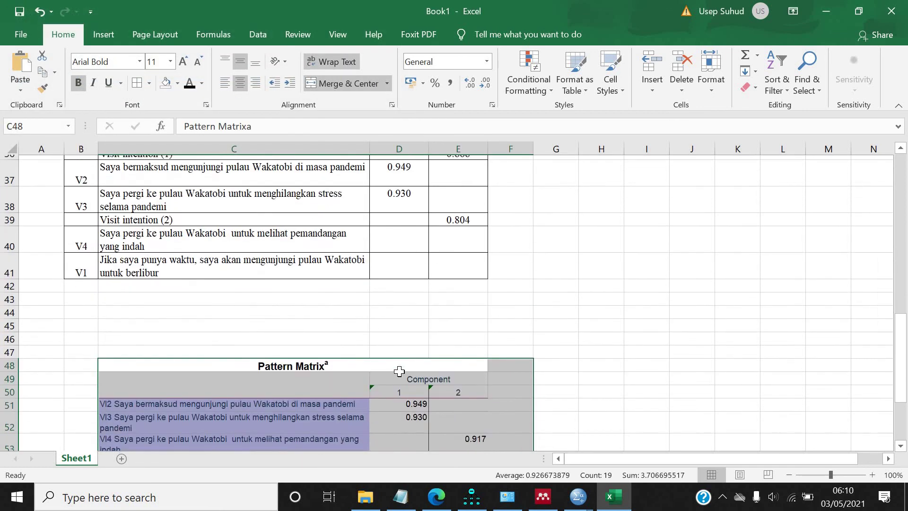
pyautogui.moveTo(451, 378); pyautogui.dragTo(456, 391)
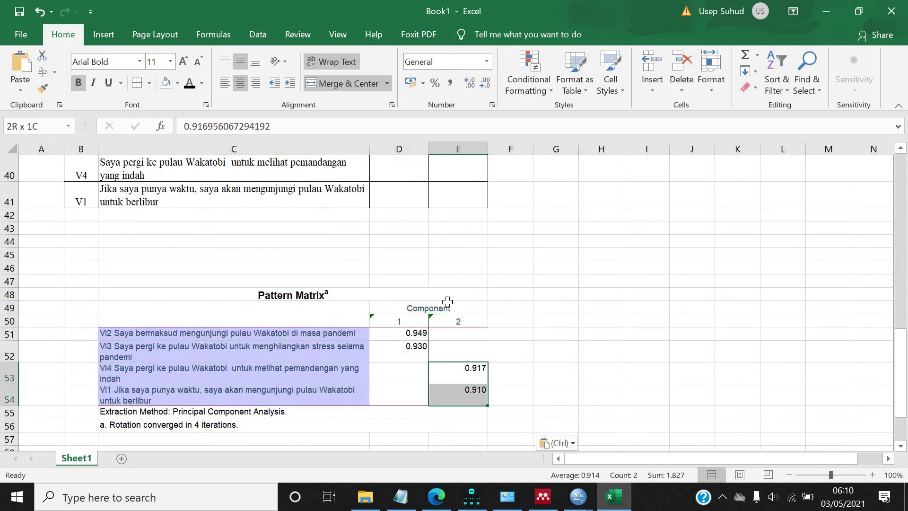
pyautogui.hotkey('ctrl', 'c')
pyautogui.scroll(1, 413, 241)
pyautogui.scroll(1, 413, 241)
pyautogui.click(412, 239)
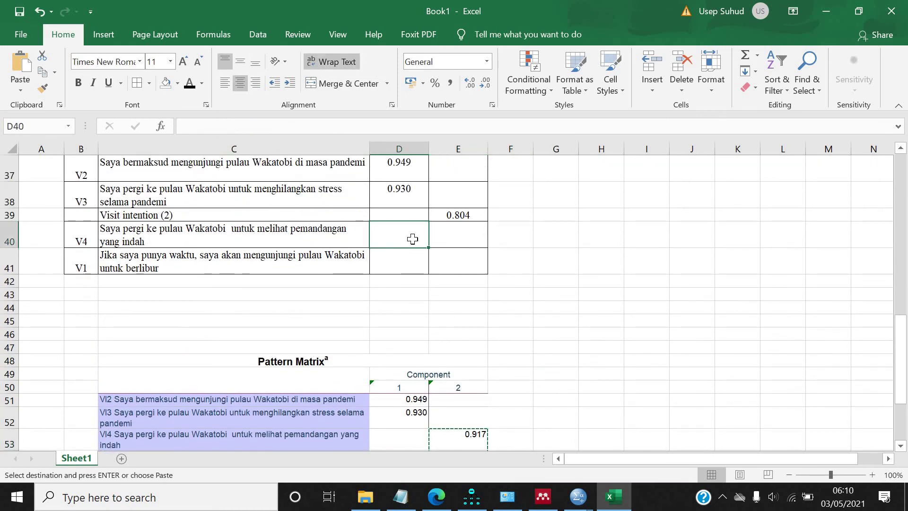
pyautogui.hotkey('ctrl', 'v')
pyautogui.click(241, 85)
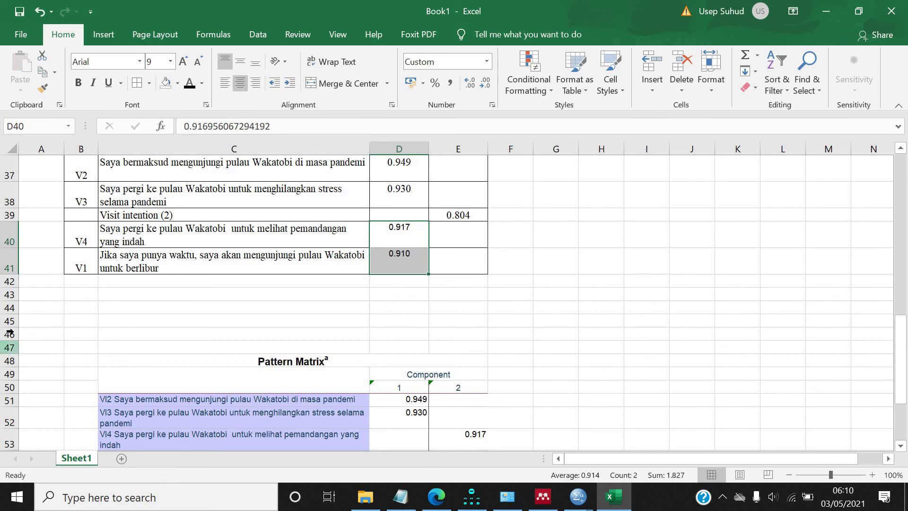
# - Delete the sheet rows from 46 downward that hold the pasted Pattern Matrix
pyautogui.moveTo(9, 333); pyautogui.dragTo(13, 443)
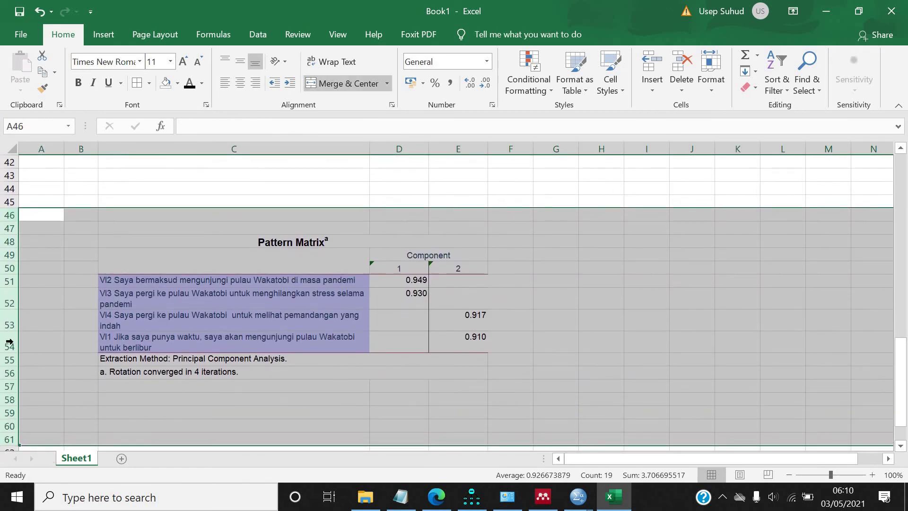
pyautogui.rightClick(14, 340)
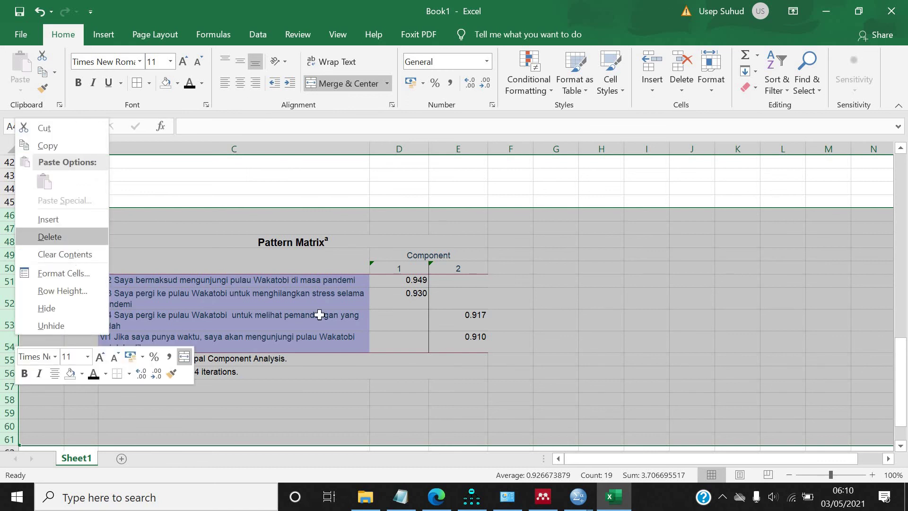
pyautogui.press('d')
# - Copy the whole construct table in columns B to E, down to the last visit intention item in row 41
pyautogui.scroll(4, 469, 408)
pyautogui.moveTo(377, 402); pyautogui.dragTo(99, 220)
pyautogui.scroll(-11, 135, 92)
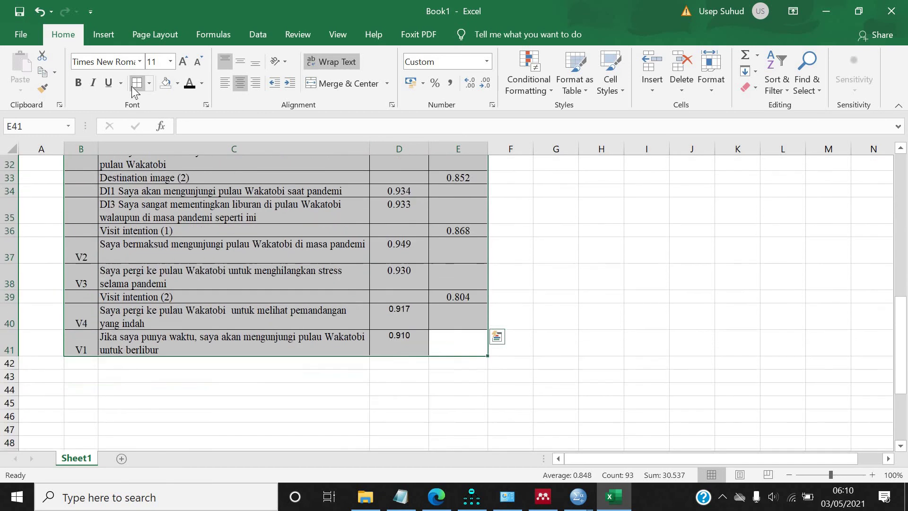
pyautogui.hotkey('ctrl', 'c')
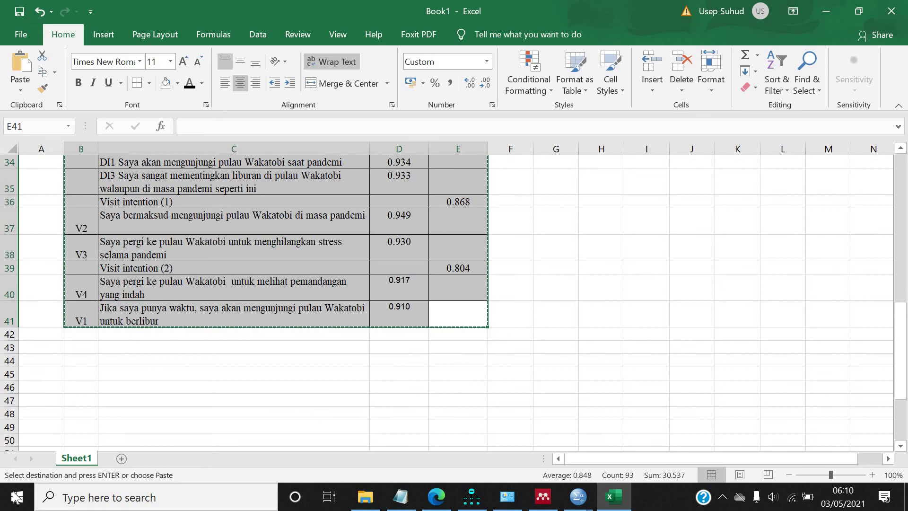
pyautogui.click(17, 496)
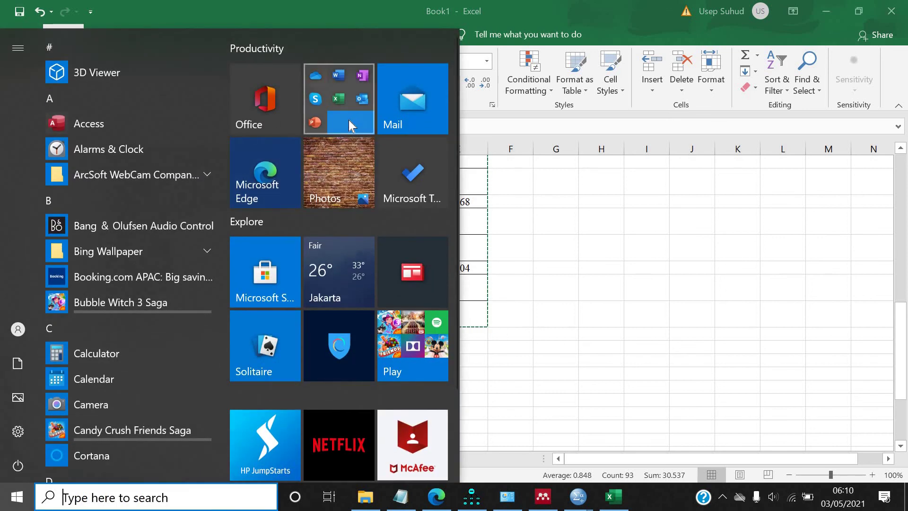
pyautogui.click(355, 122)
pyautogui.click(410, 273)
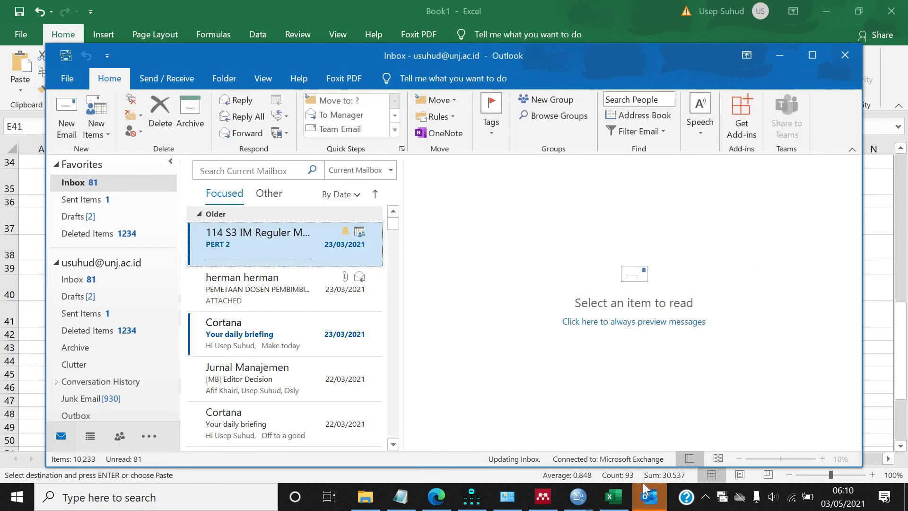
# - Switch to Word, create a blank document in a maximized window and paste the copied construct table into it
pyautogui.click(25, 498)
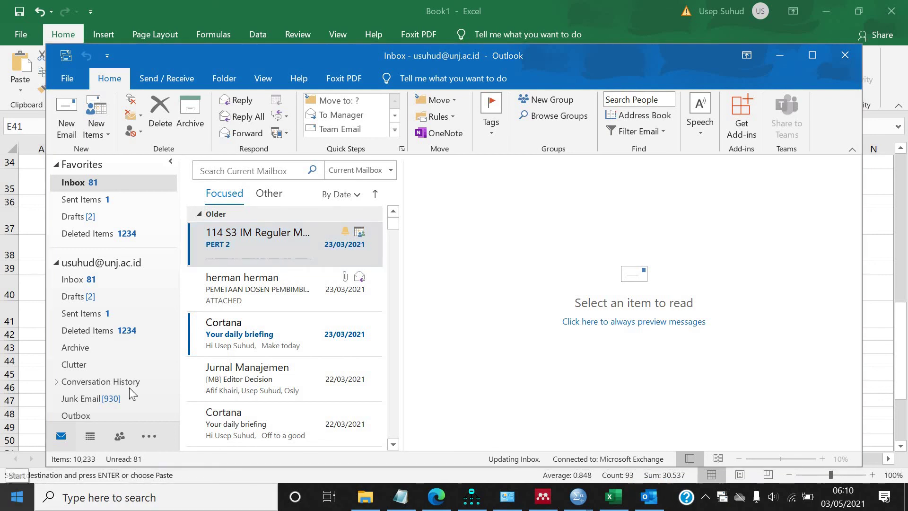
pyautogui.click(353, 103)
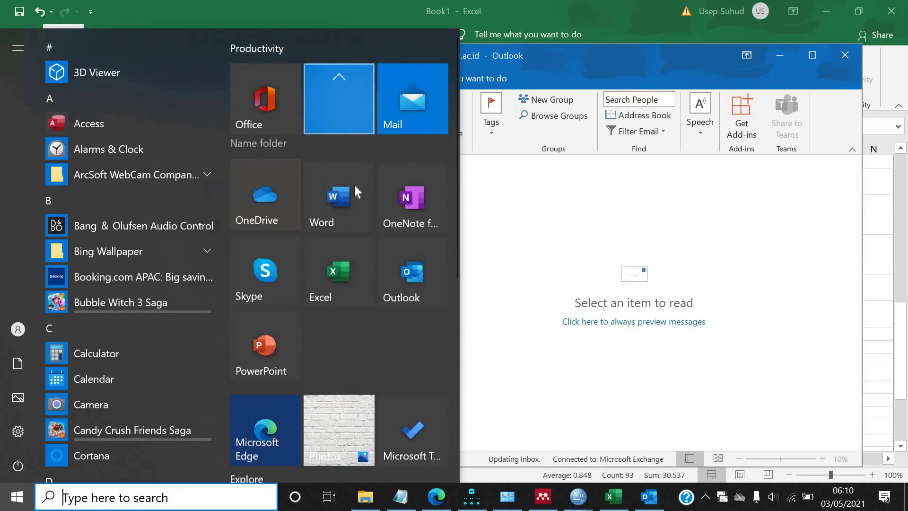
pyautogui.click(338, 199)
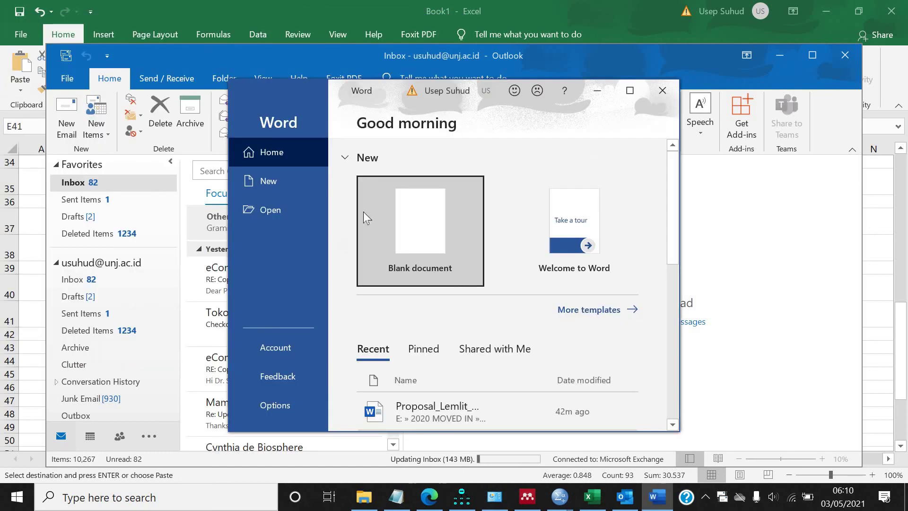
pyautogui.click(397, 227)
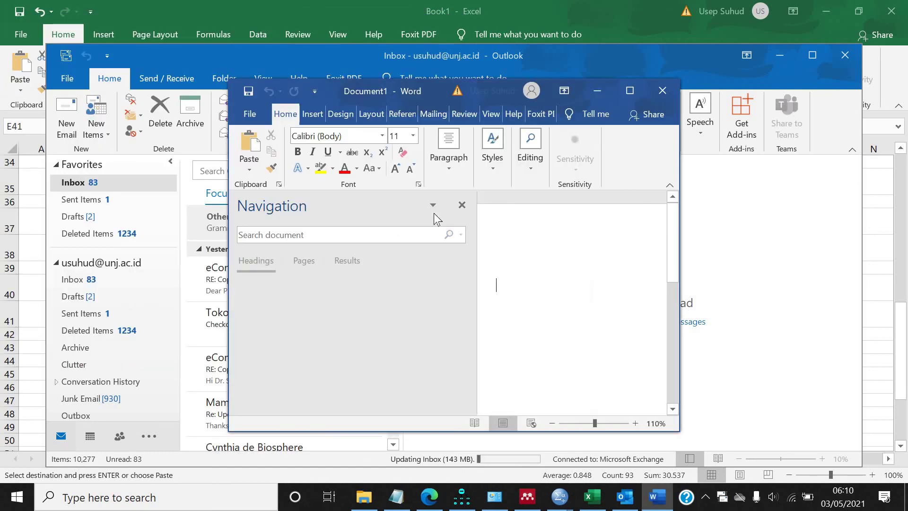
pyautogui.click(629, 90)
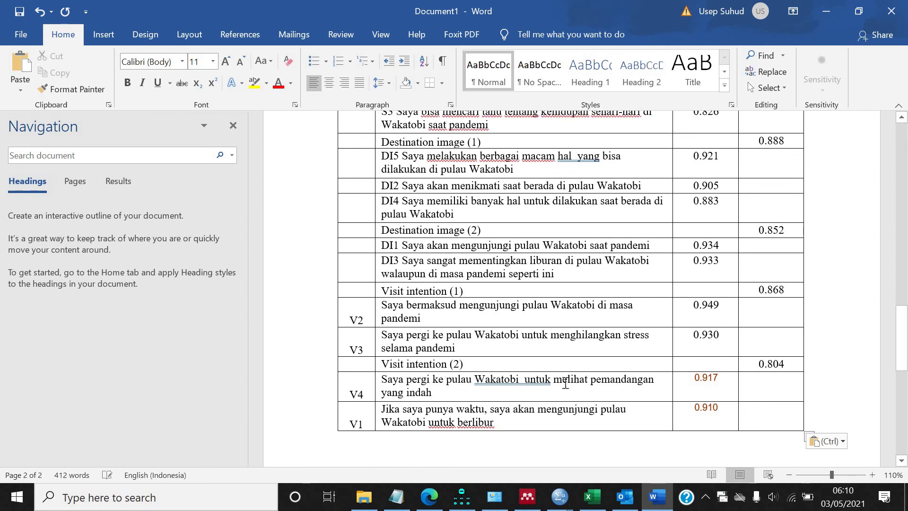
# - Insert "M" directly before "untuk" in the V4 item text of the pasted table
pyautogui.click(523, 382)
pyautogui.write('M')
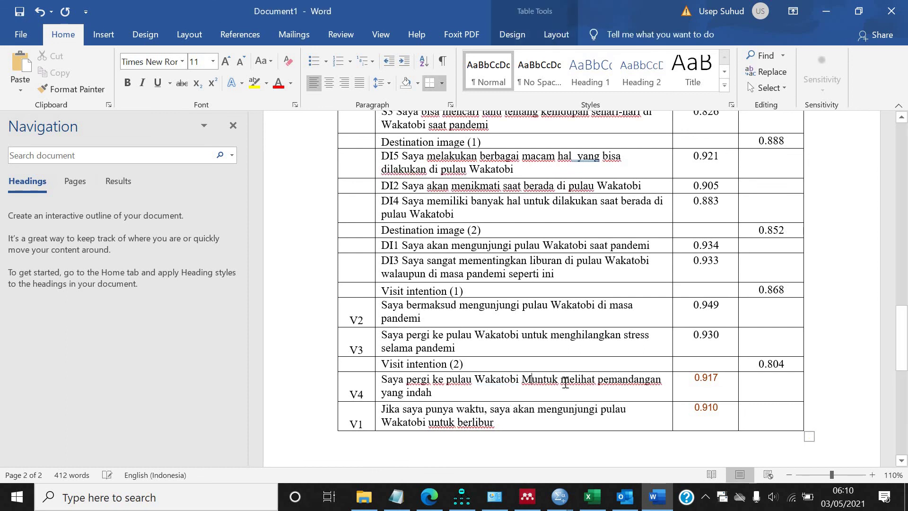